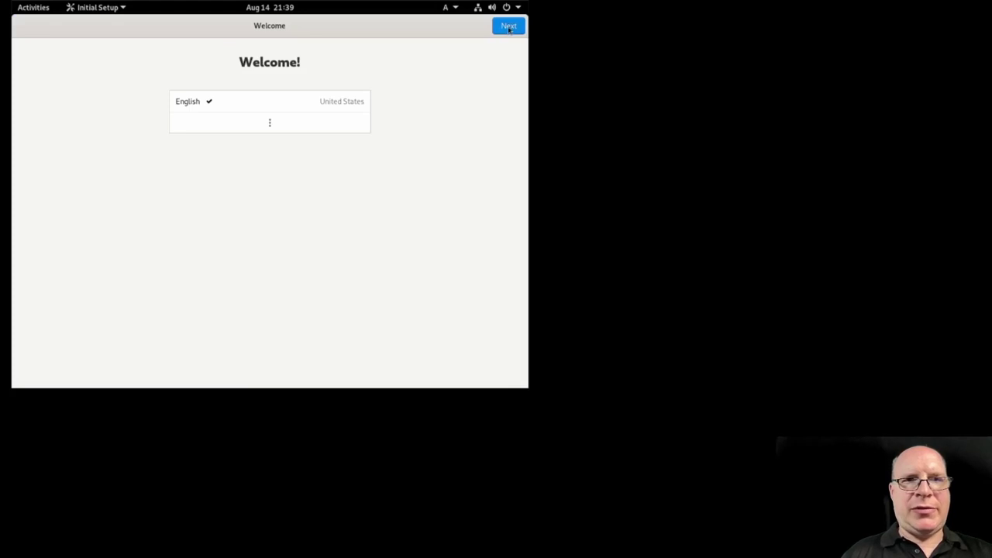
# Step: Accept the English (US) language, keyboard and privacy defaults, skip online accounts, and close Help
pyautogui.click(509, 28)
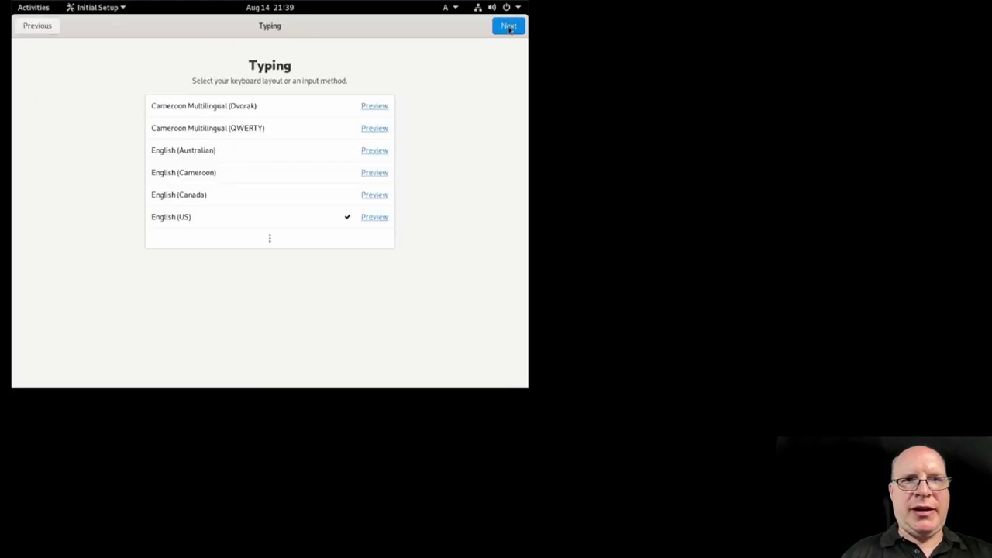
pyautogui.click(506, 28)
pyautogui.click(507, 28)
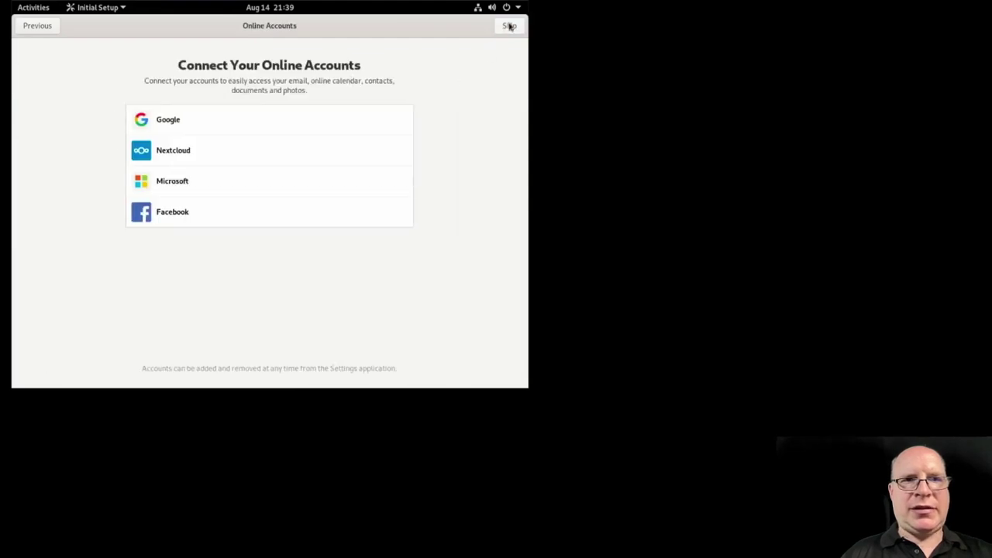
pyautogui.click(509, 25)
pyautogui.click(249, 272)
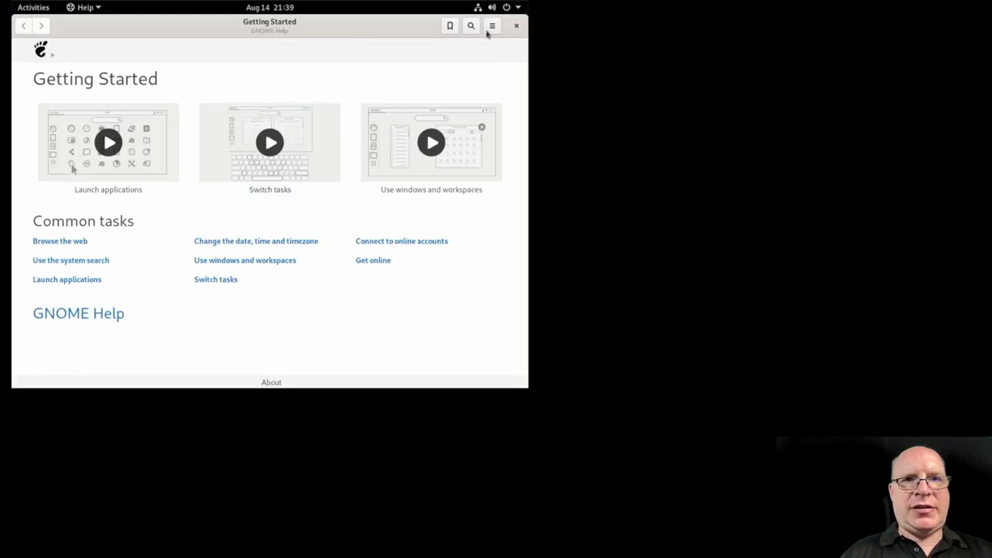
pyautogui.click(517, 26)
# Step: Apply and keep a 1920×1080 (16:9) resolution from the desktop's Display Settings, then close Settings
pyautogui.rightClick(96, 57)
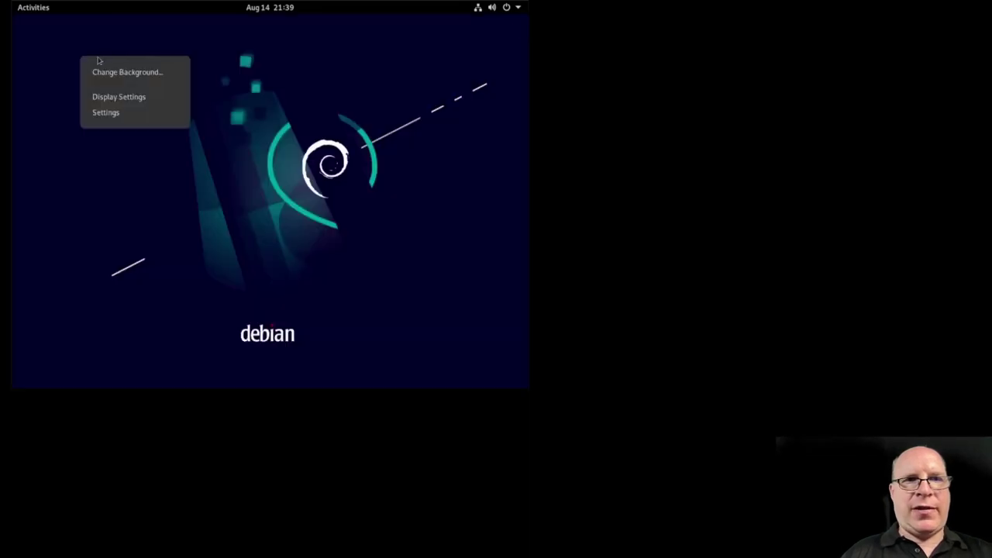
pyautogui.click(96, 96)
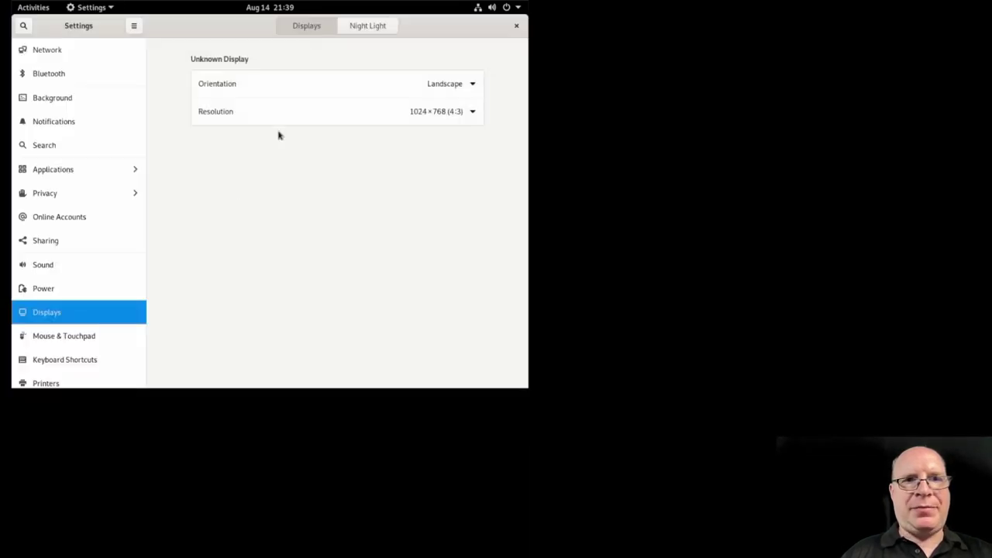
pyautogui.click(470, 113)
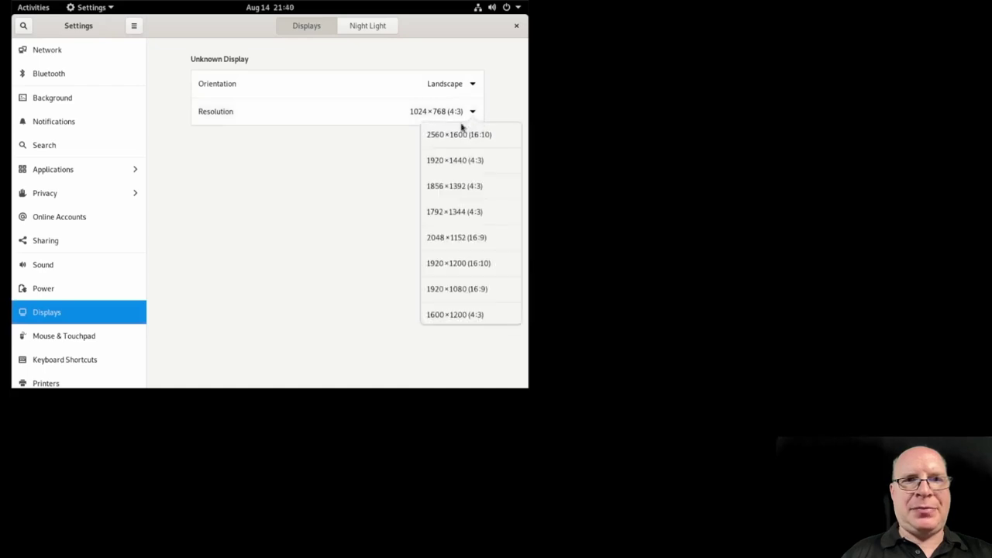
pyautogui.click(454, 288)
pyautogui.click(502, 28)
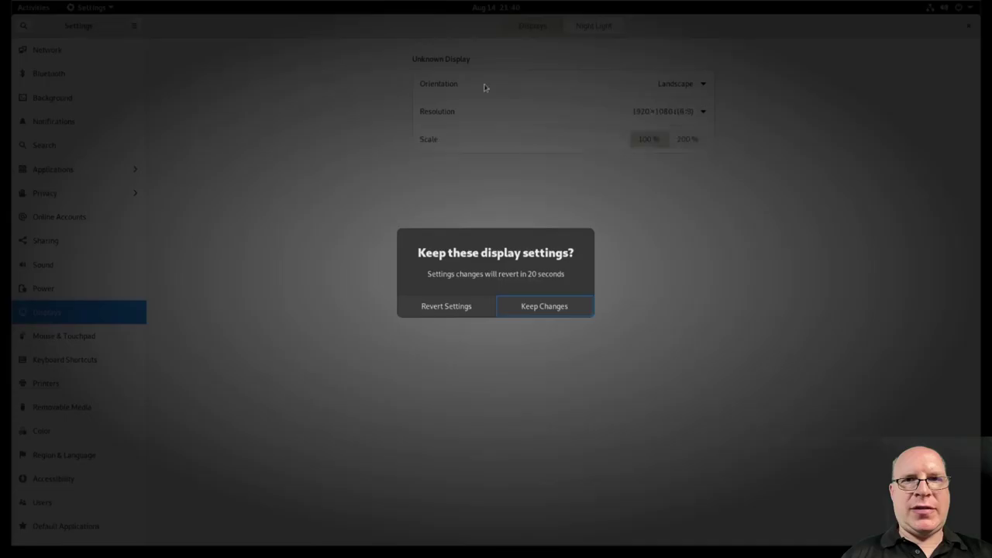
pyautogui.click(529, 308)
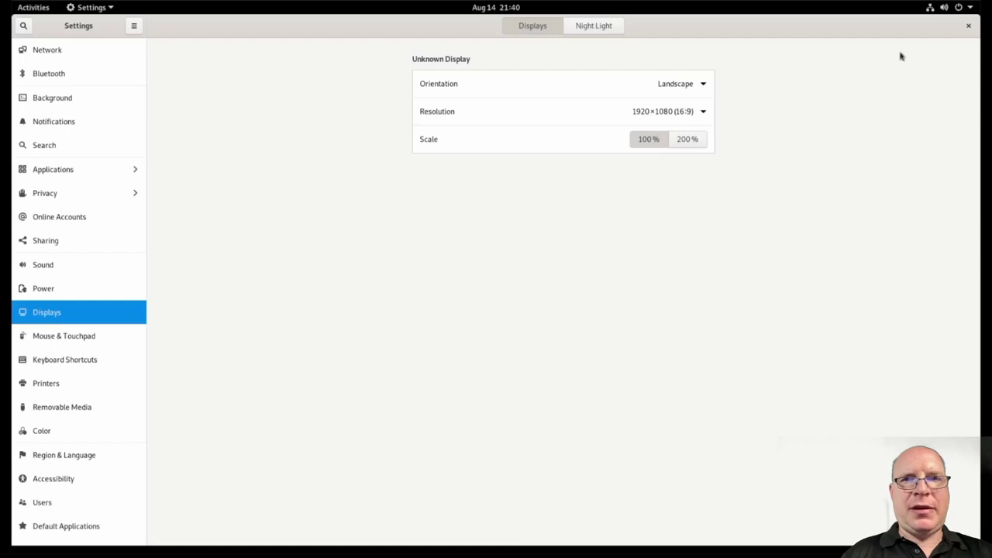
pyautogui.click(968, 26)
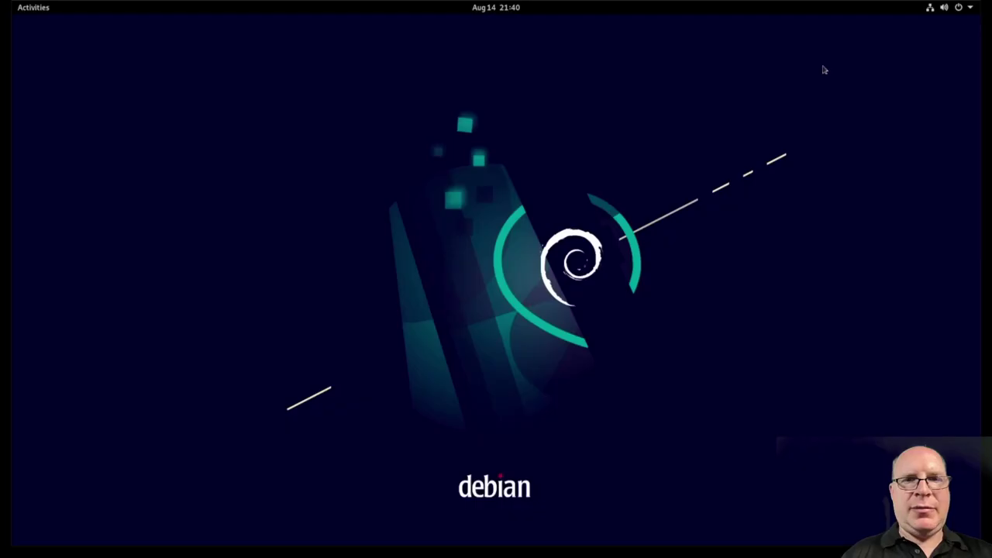
# Step: Launch the Debian installer from the overview and view its About information
pyautogui.click(38, 10)
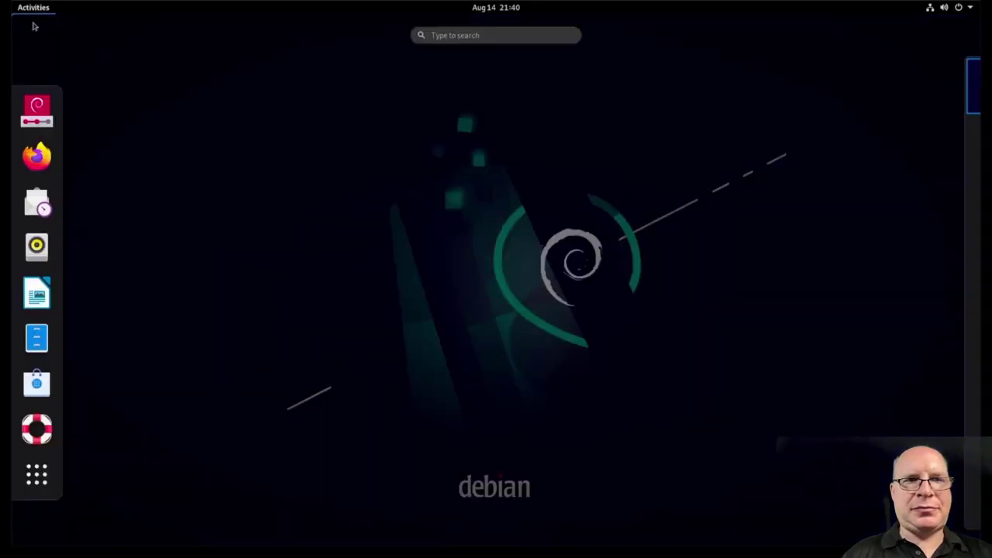
pyautogui.click(31, 115)
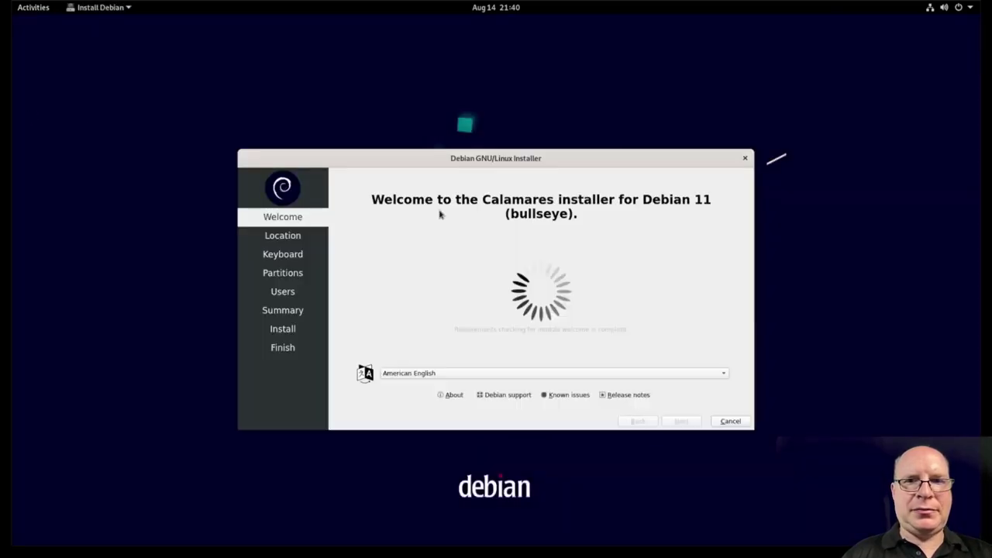
pyautogui.click(450, 395)
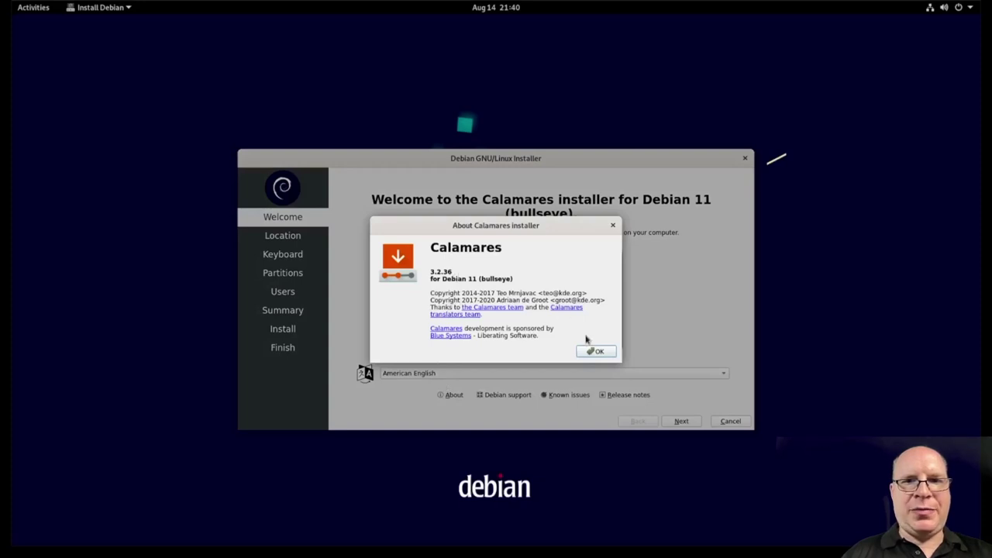
pyautogui.click(595, 353)
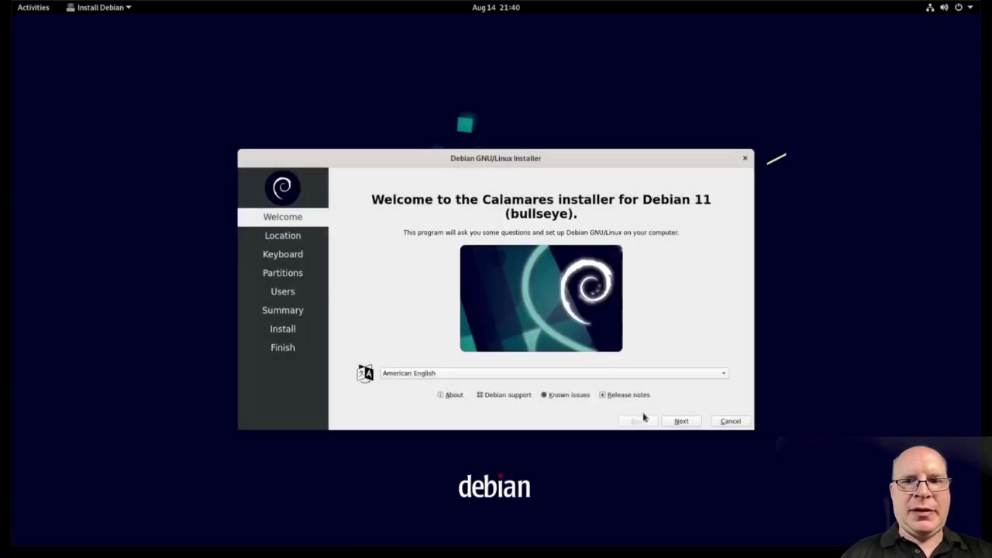
# Step: Set the Los Angeles time zone, keep the English (US) keyboard, and choose Manual partitioning
pyautogui.click(682, 421)
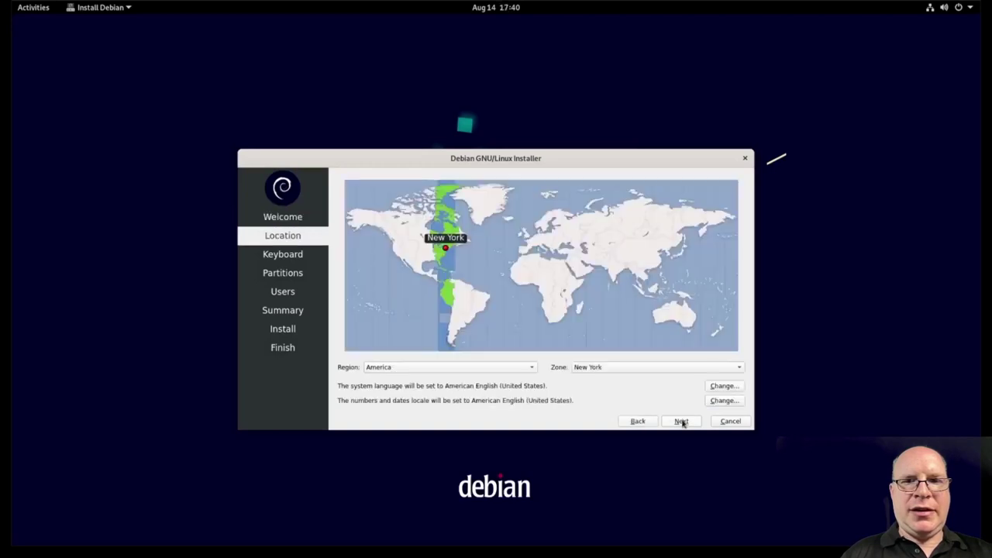
pyautogui.click(395, 255)
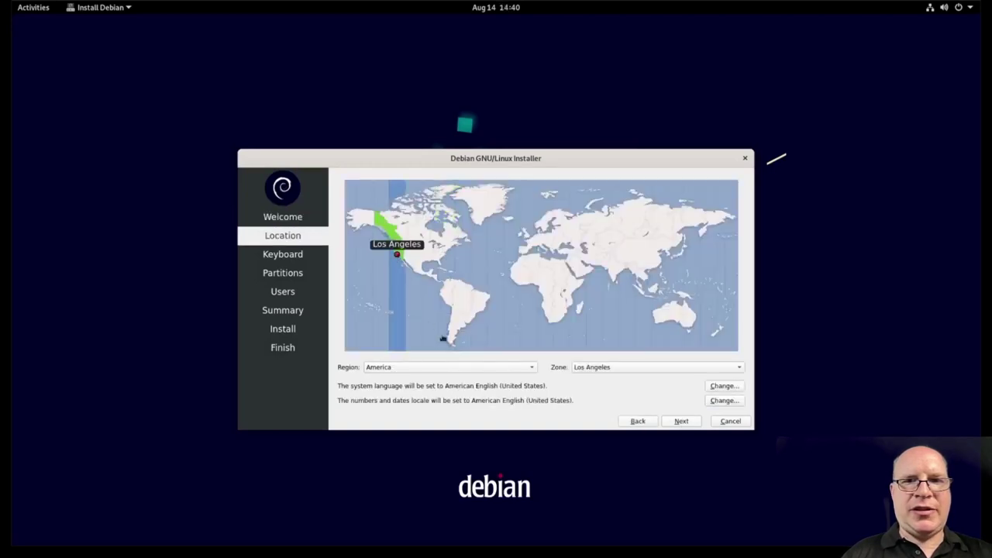
pyautogui.click(681, 421)
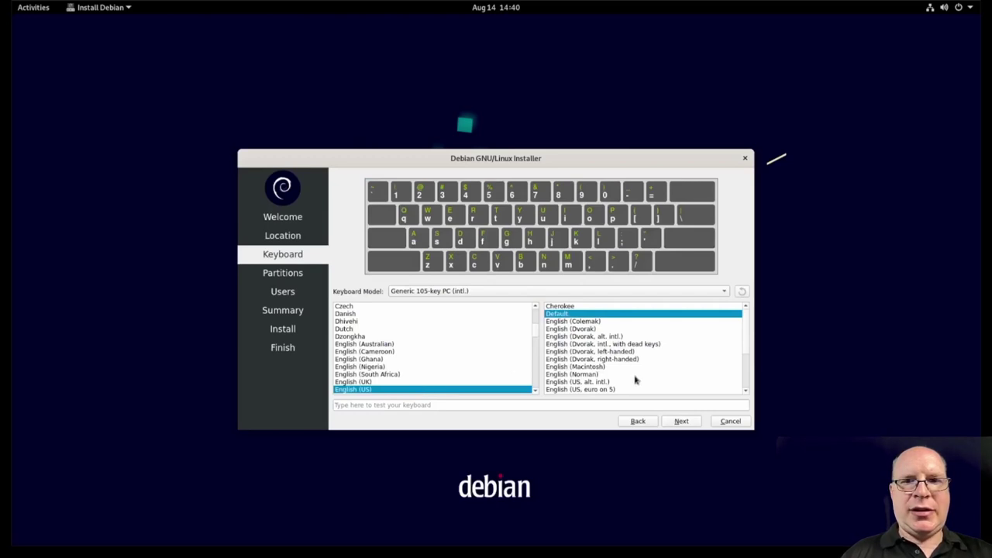
pyautogui.click(682, 423)
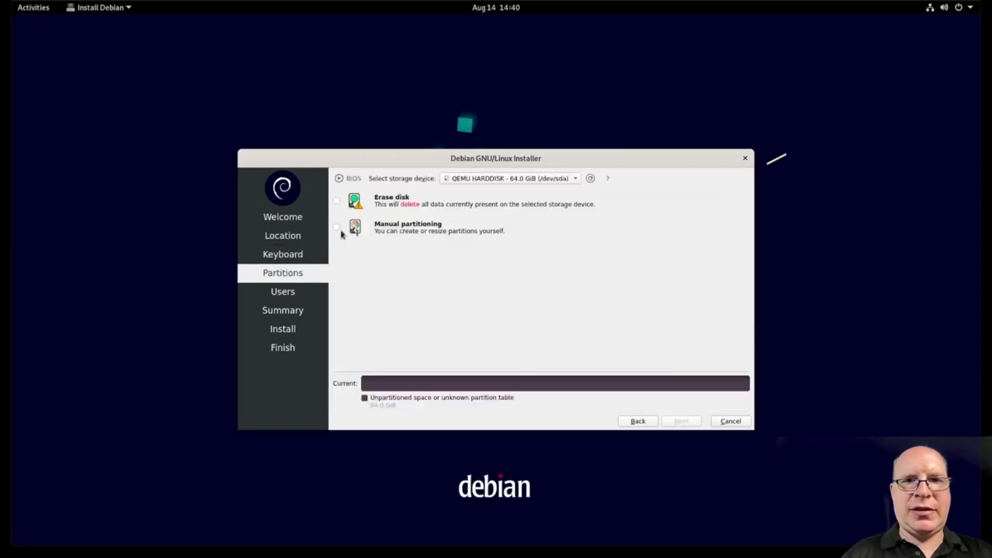
pyautogui.click(336, 227)
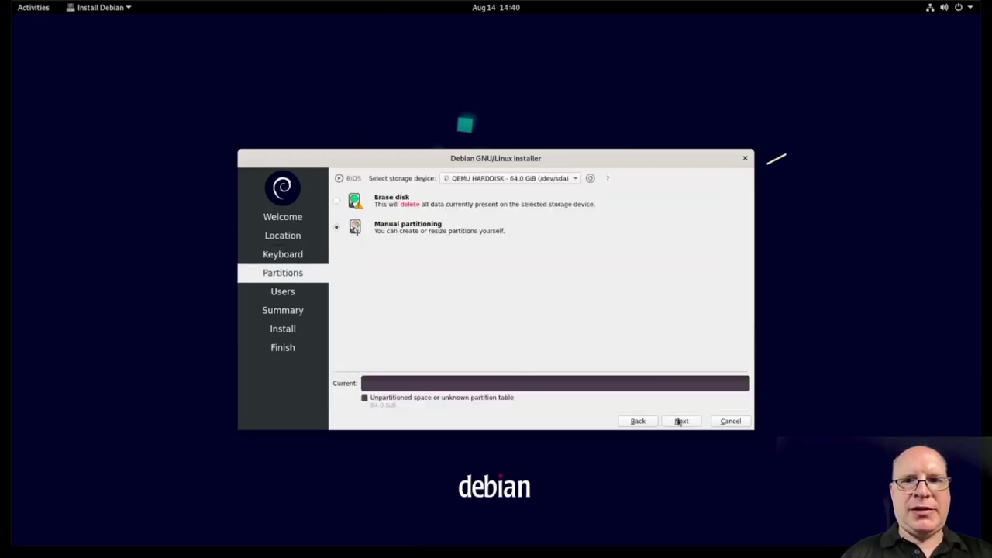
# Step: Create a new MBR partition table on the 64 GiB disk
pyautogui.click(681, 421)
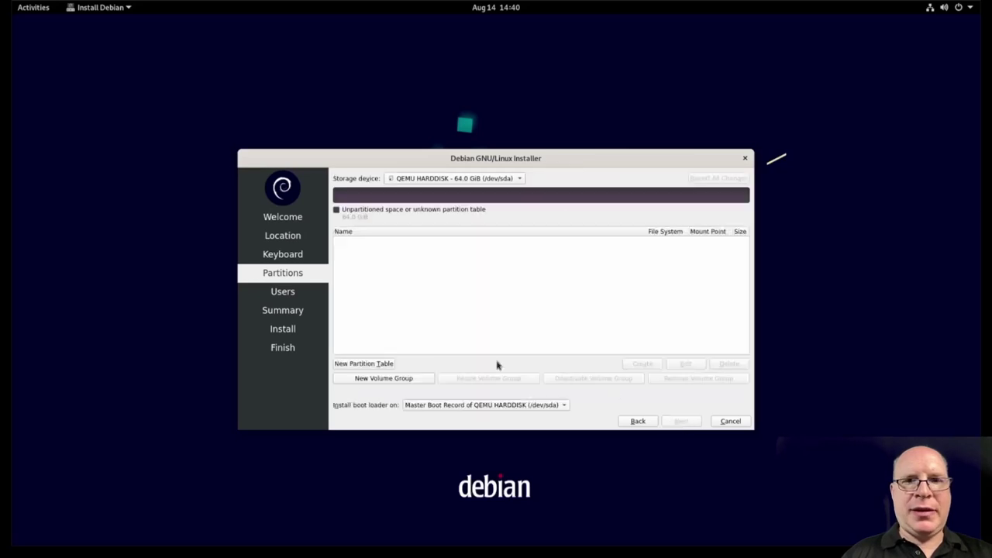
pyautogui.click(363, 363)
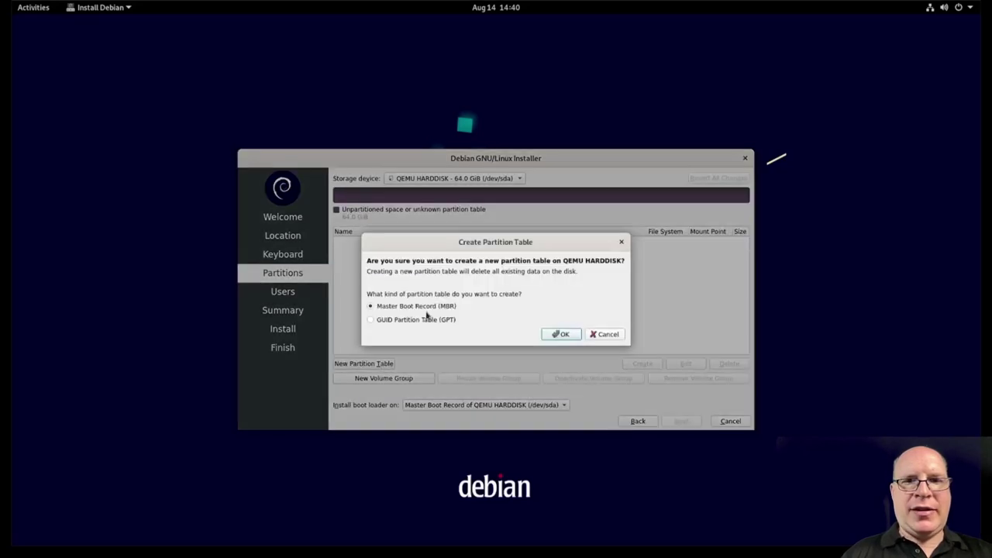
pyautogui.click(557, 335)
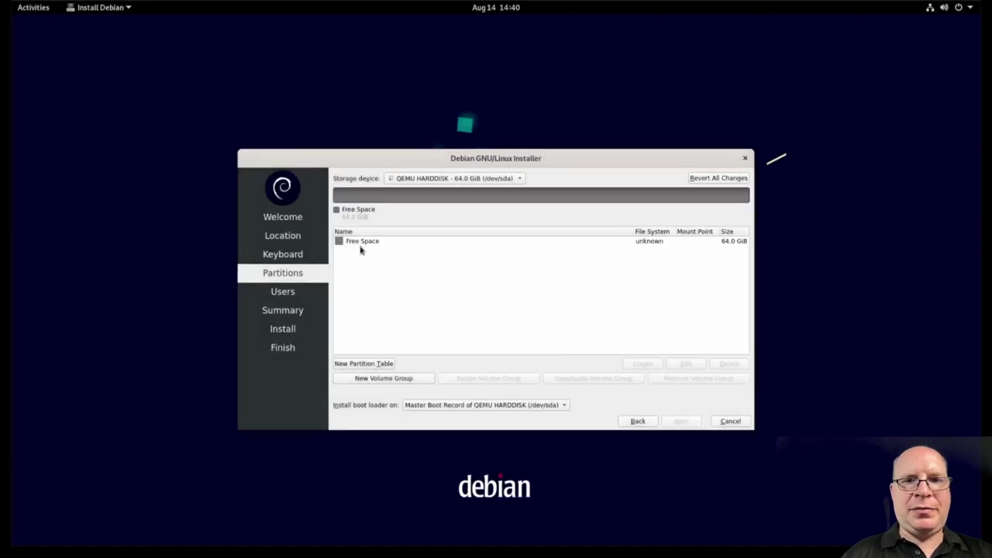
# Step: Create a 4096 MiB linuxswap partition with the swap flag
pyautogui.click(359, 242)
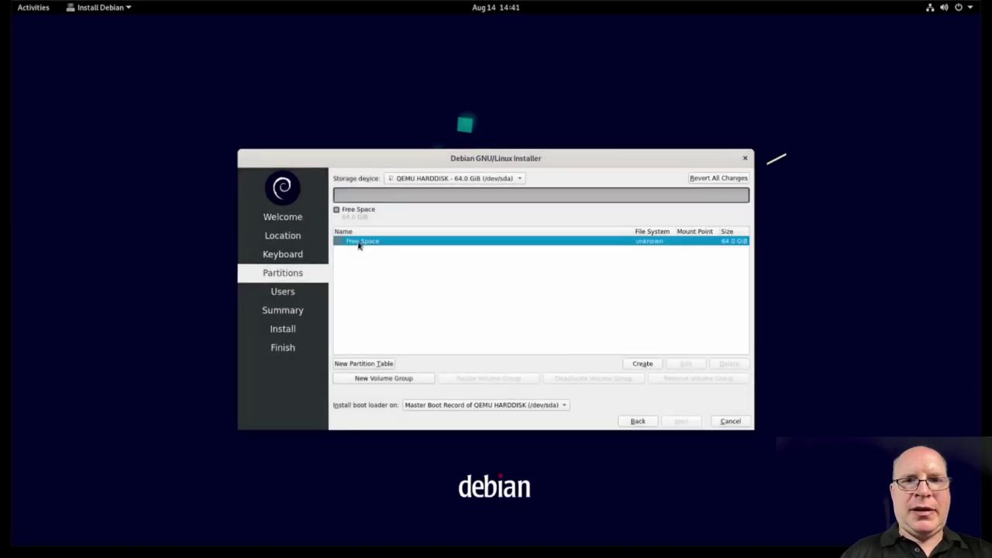
pyautogui.click(633, 370)
pyautogui.doubleClick(368, 170)
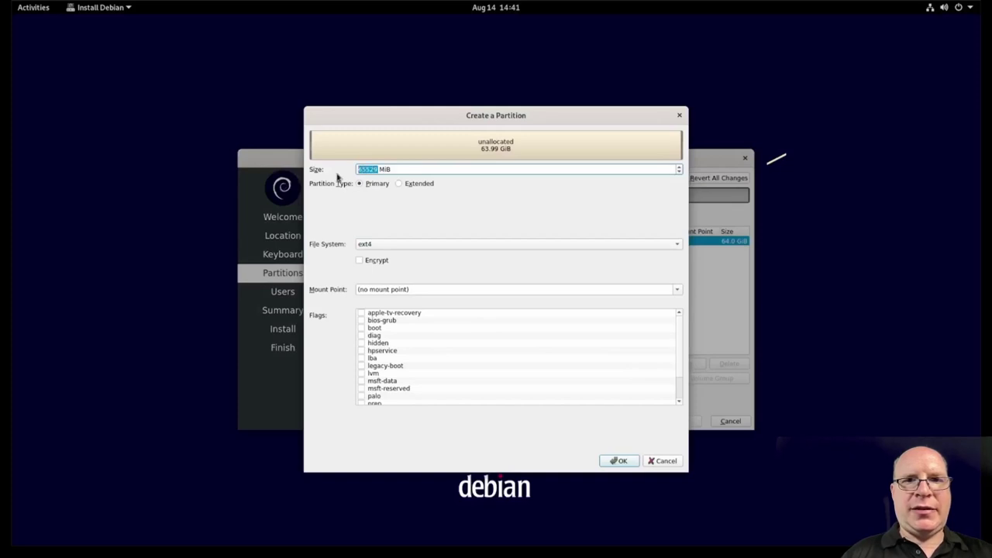
pyautogui.write('4096')
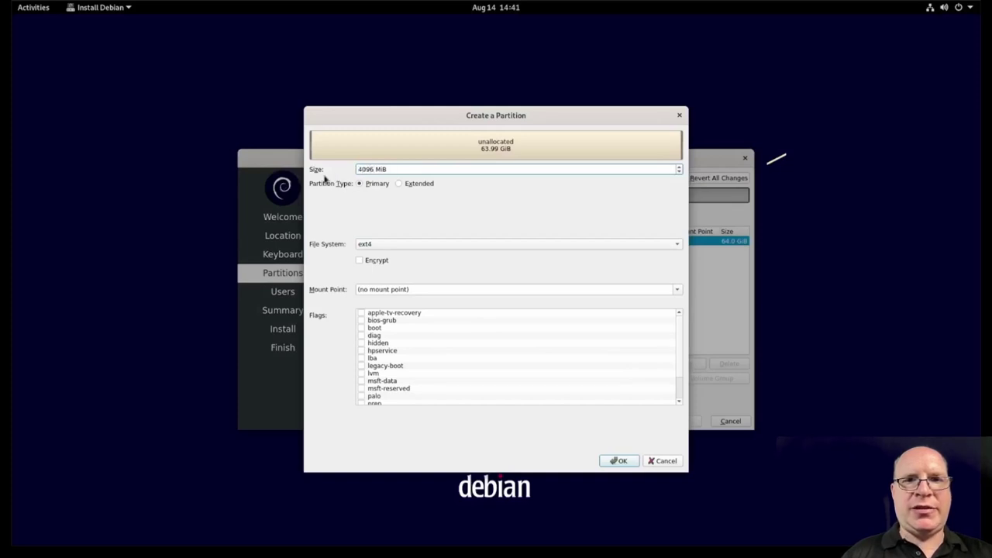
pyautogui.click(394, 250)
pyautogui.click(396, 263)
pyautogui.scroll(-2, 392, 370)
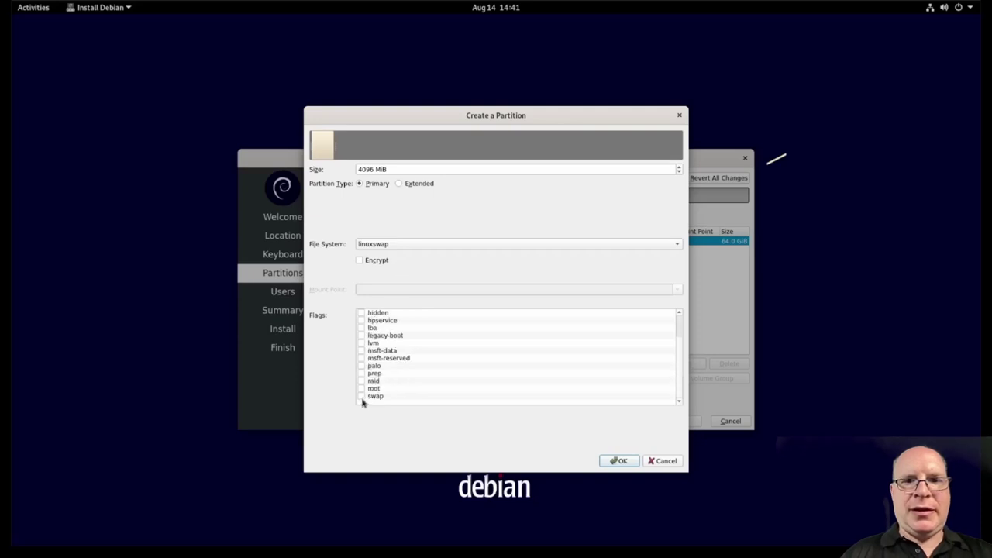
pyautogui.click(360, 397)
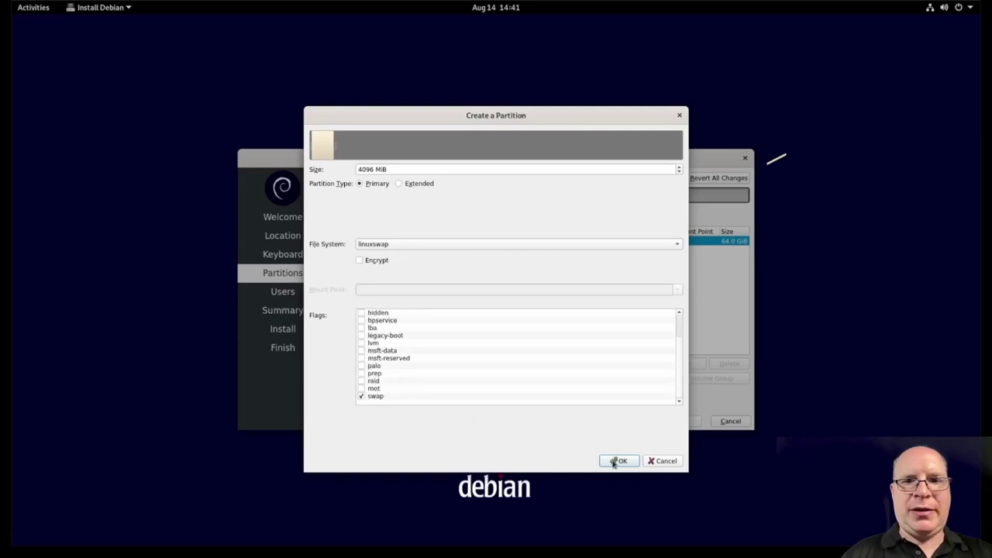
pyautogui.click(616, 462)
# Step: Create a Btrfs partition in the remaining 60 GiB, mounted at /
pyautogui.click(369, 252)
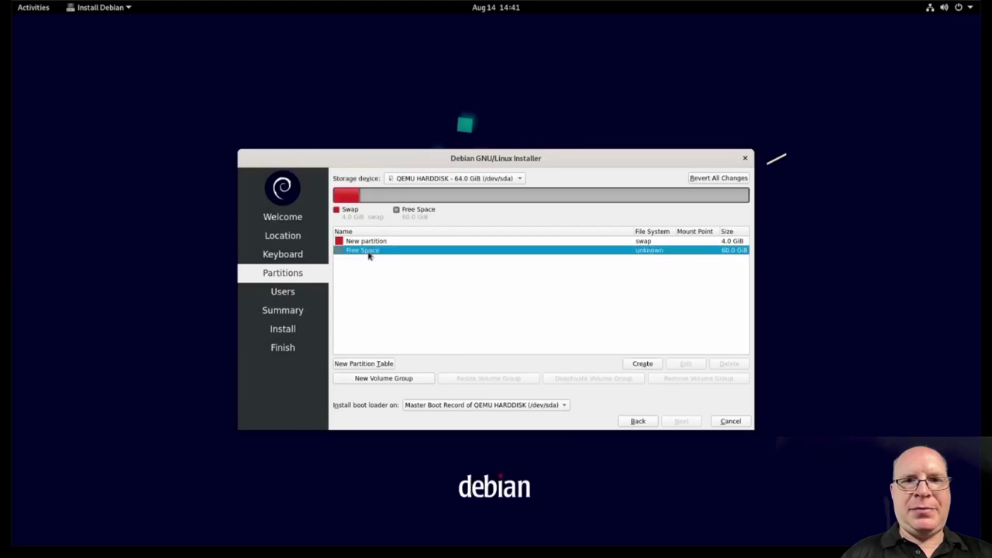
pyautogui.click(628, 367)
pyautogui.click(405, 246)
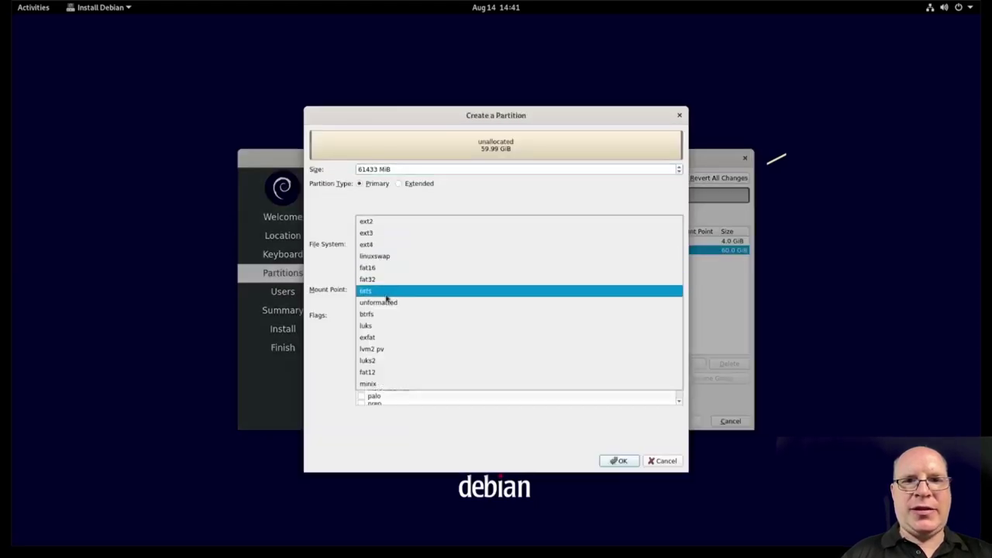
pyautogui.click(389, 321)
pyautogui.scroll(-3, 394, 377)
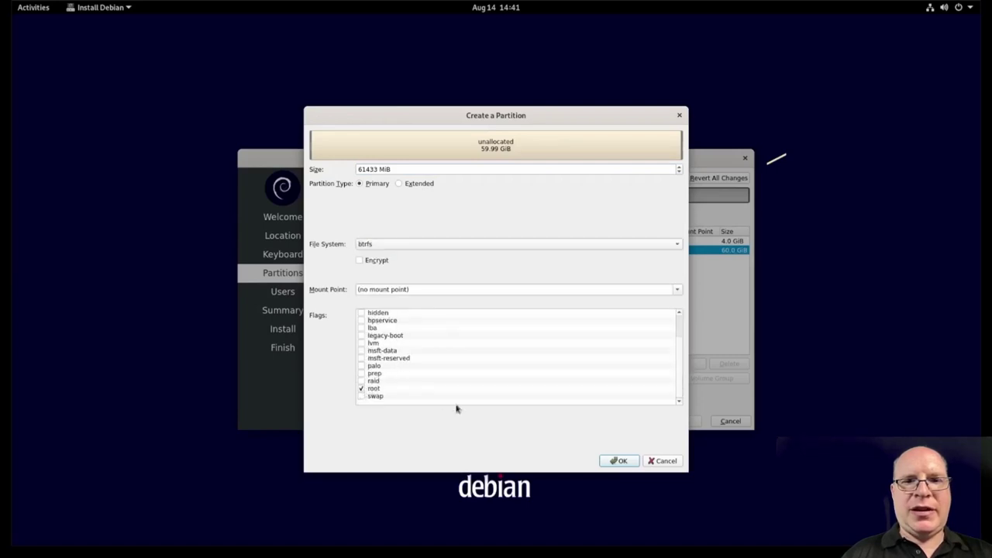
pyautogui.click(676, 291)
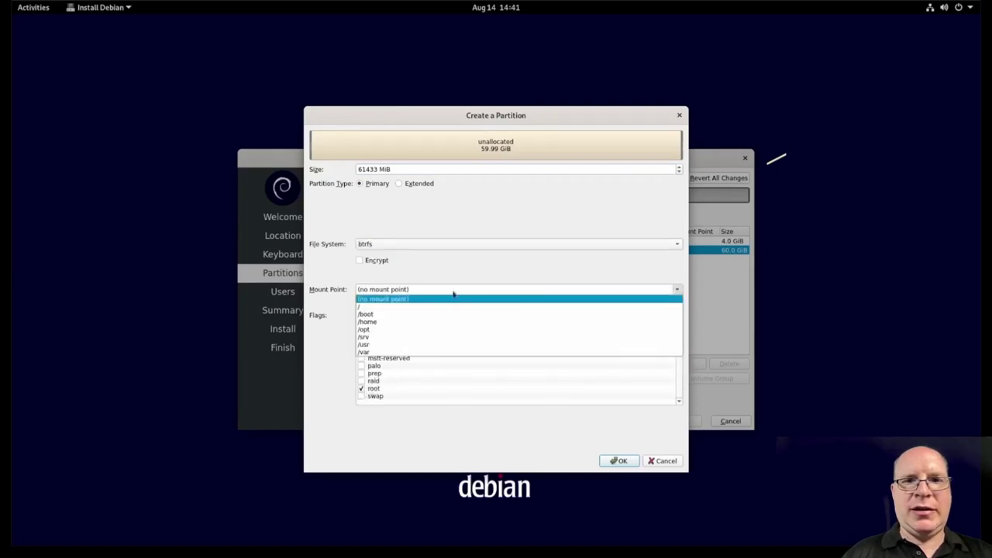
pyautogui.click(425, 304)
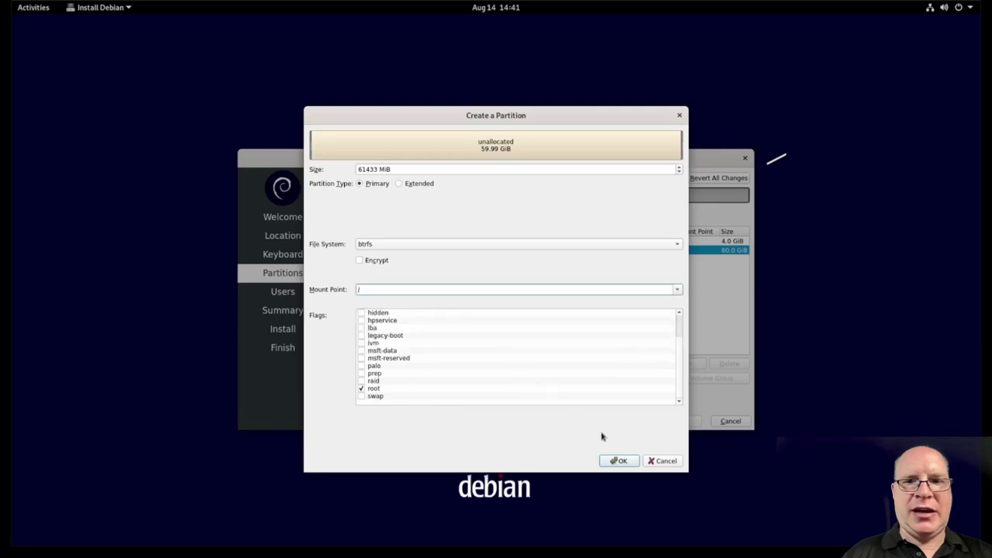
pyautogui.click(619, 461)
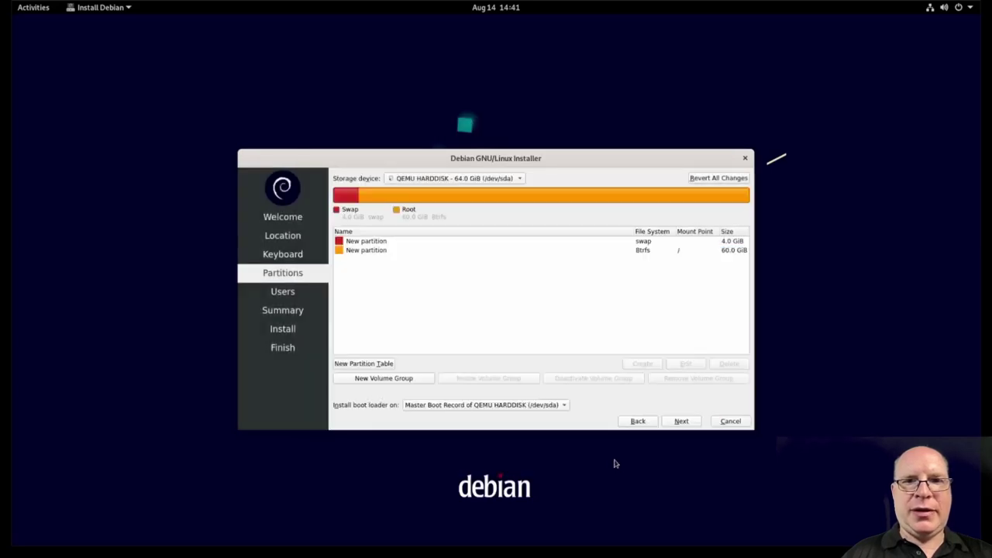
# Step: Dismiss the GPT notice, enter the user's full name, and rename the computer to 'de'
pyautogui.click(683, 424)
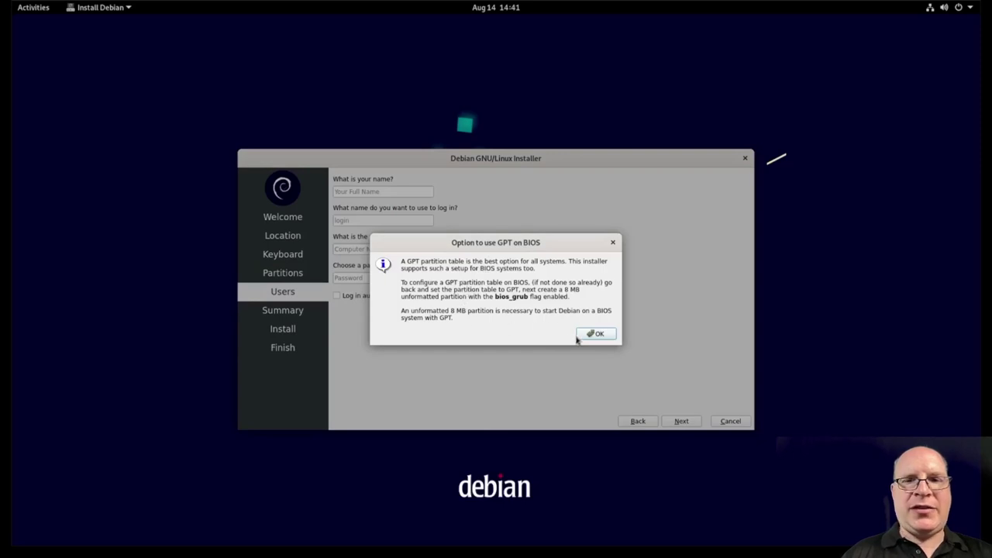
pyautogui.click(597, 334)
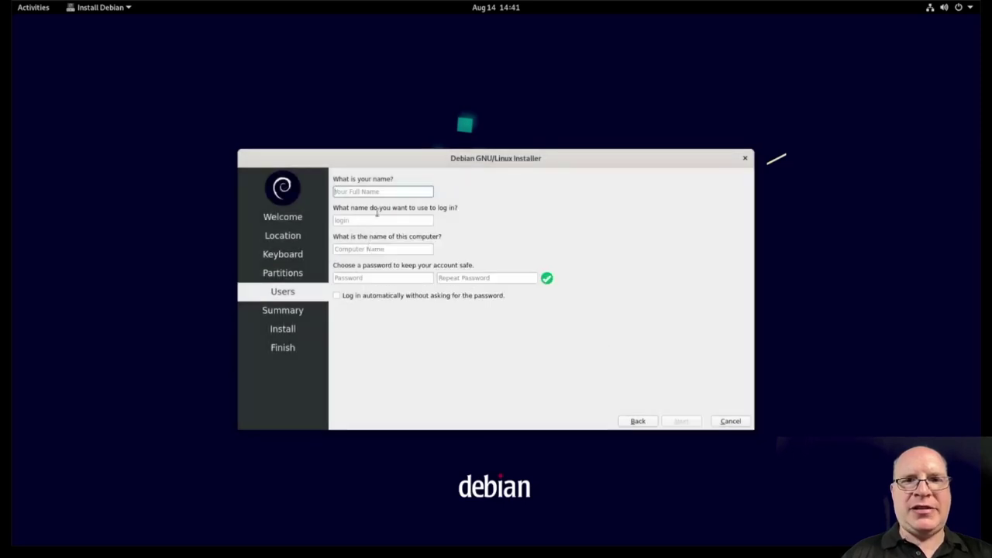
pyautogui.write('stephen')
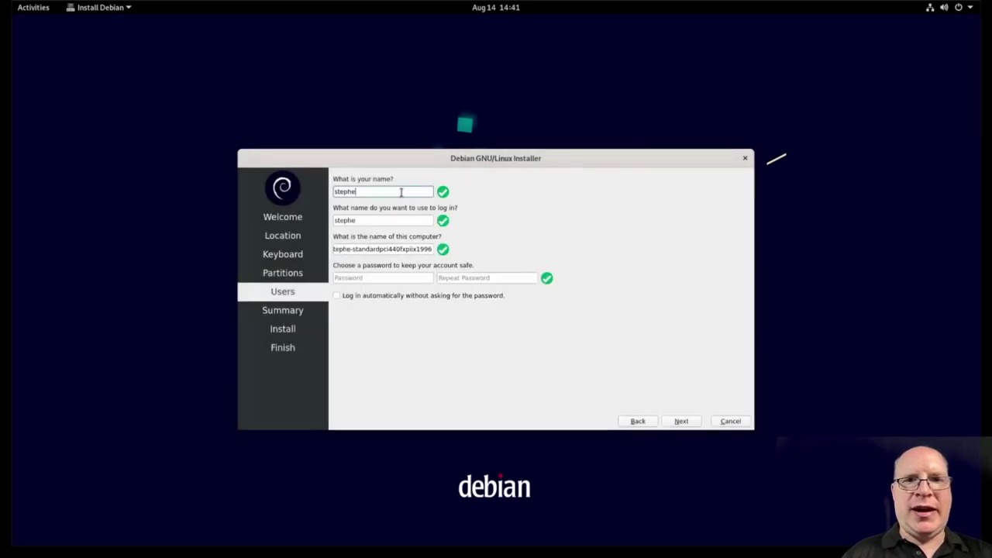
pyautogui.tripleClick(392, 249)
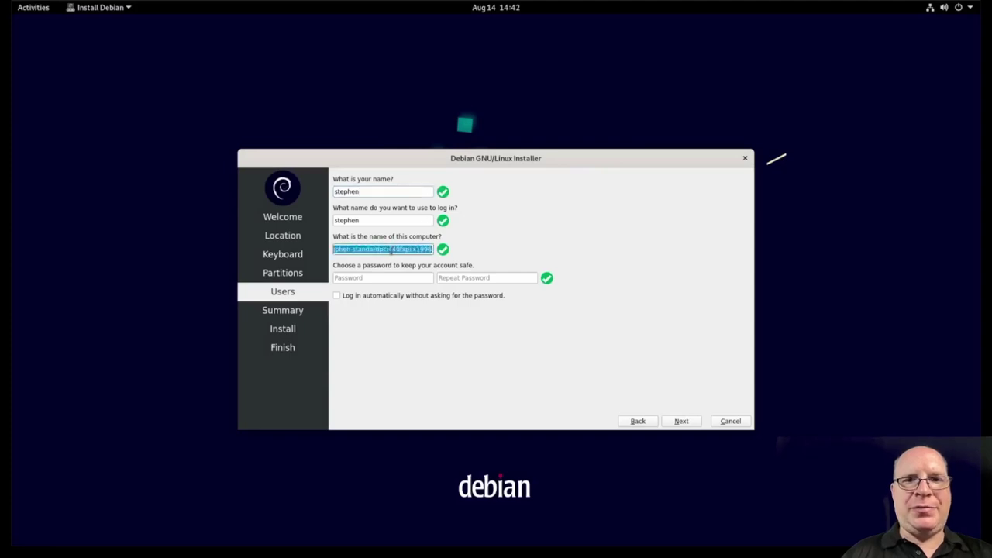
pyautogui.write('debbie')
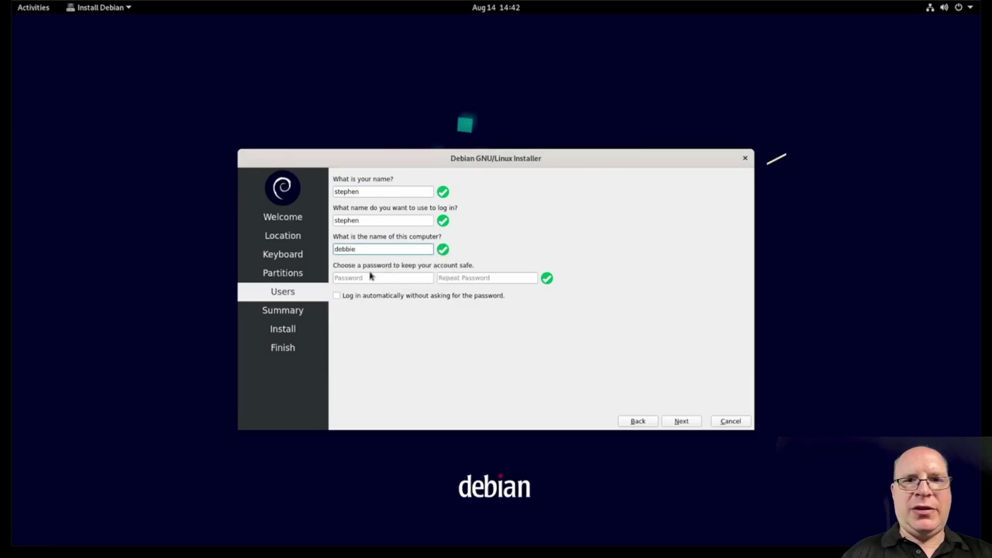
# Step: Enter the account password and its repeat, then continue to the Summary
pyautogui.click(372, 276)
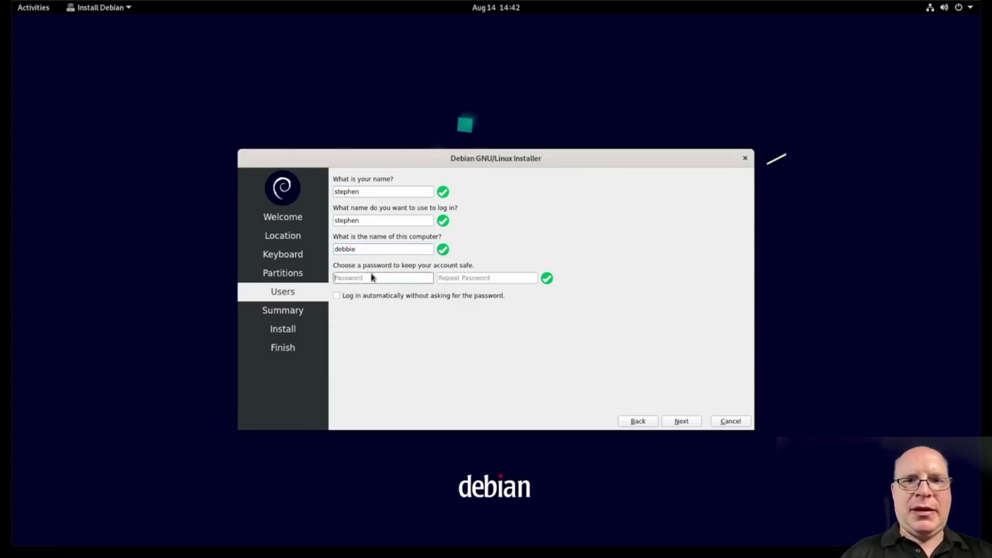
pyautogui.write('abcde')
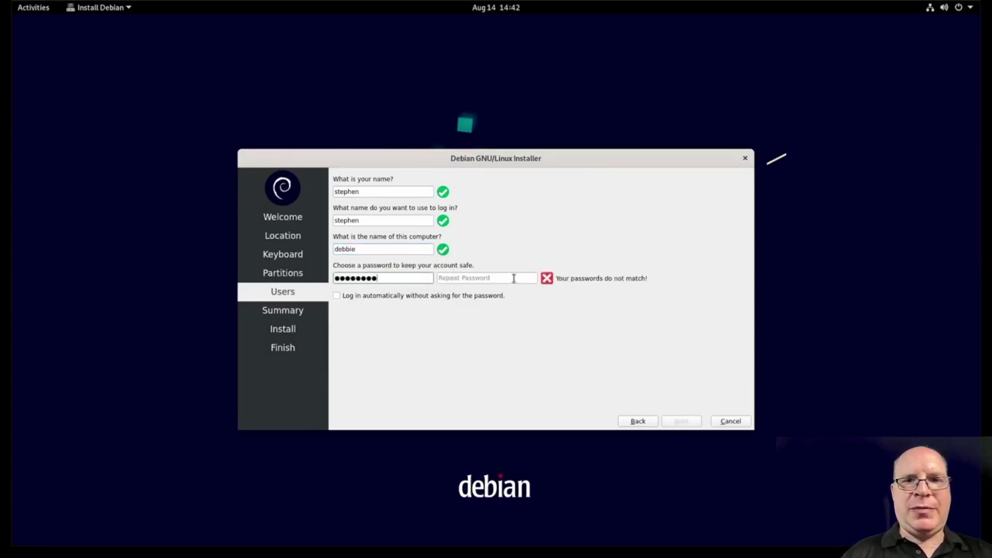
pyautogui.click(512, 278)
pyautogui.write('abcdefgh')
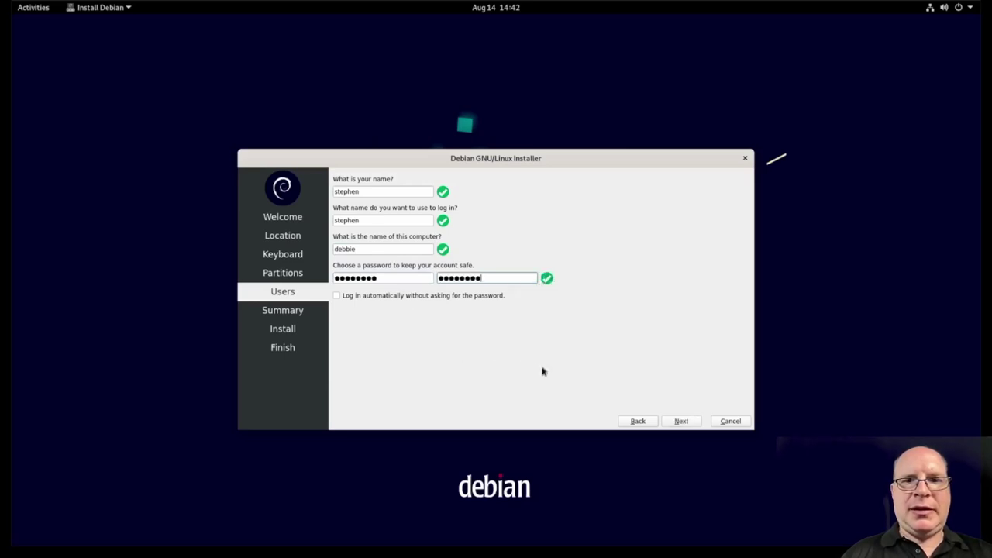
pyautogui.click(674, 423)
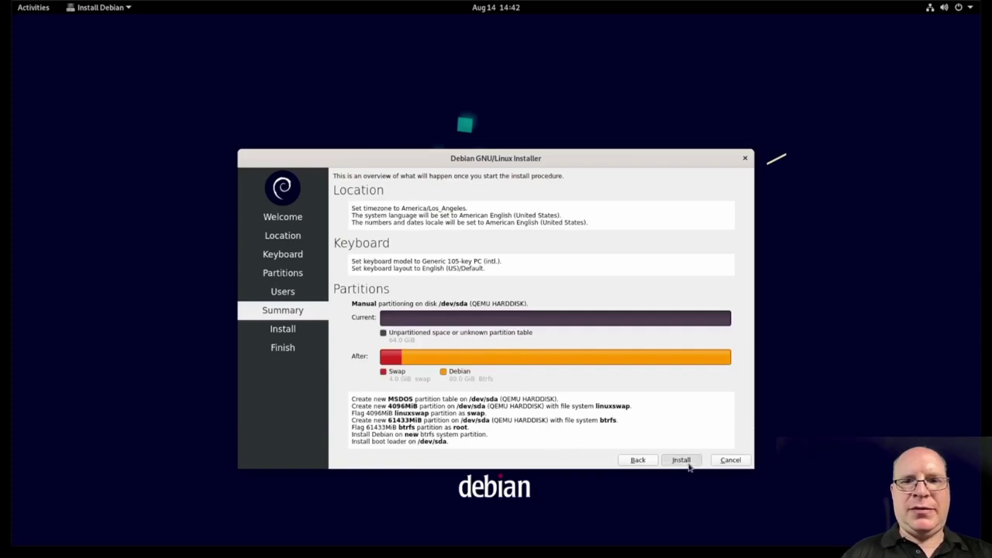
# Step: Install Debian 11 with these settings and restart once it finishes
pyautogui.click(687, 463)
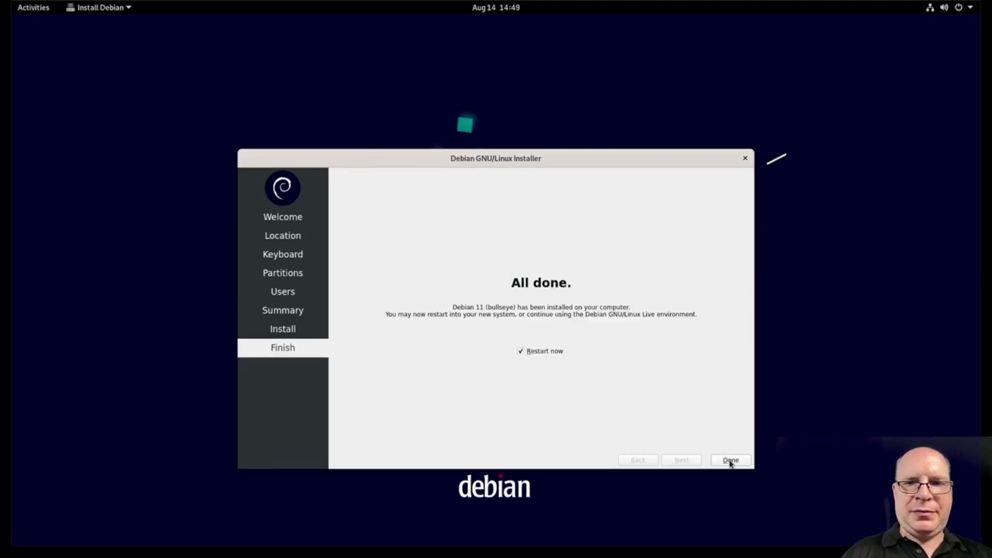
pyautogui.click(730, 460)
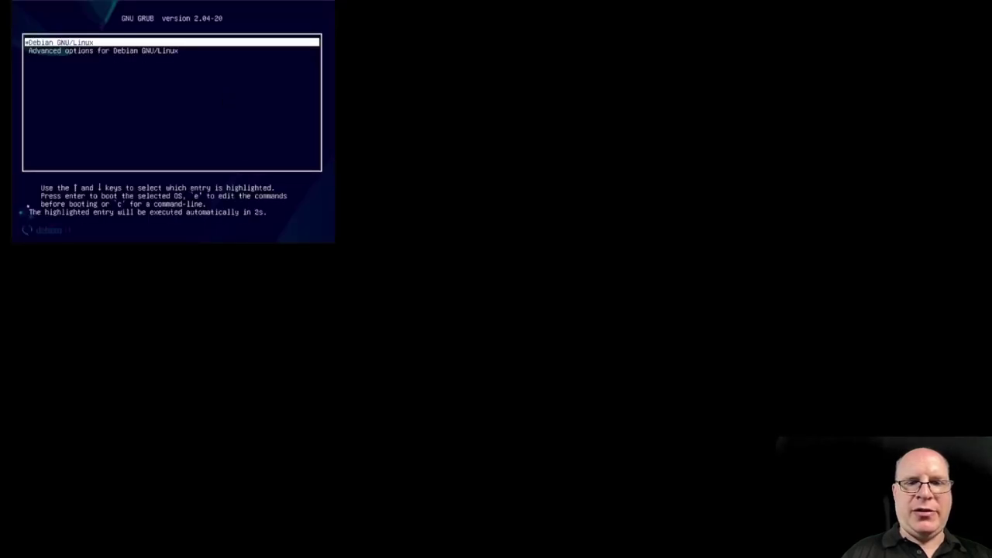
# Step: Boot the default Debian GNU/Linux GRUB entry and log in as the new user
pyautogui.press('Return')
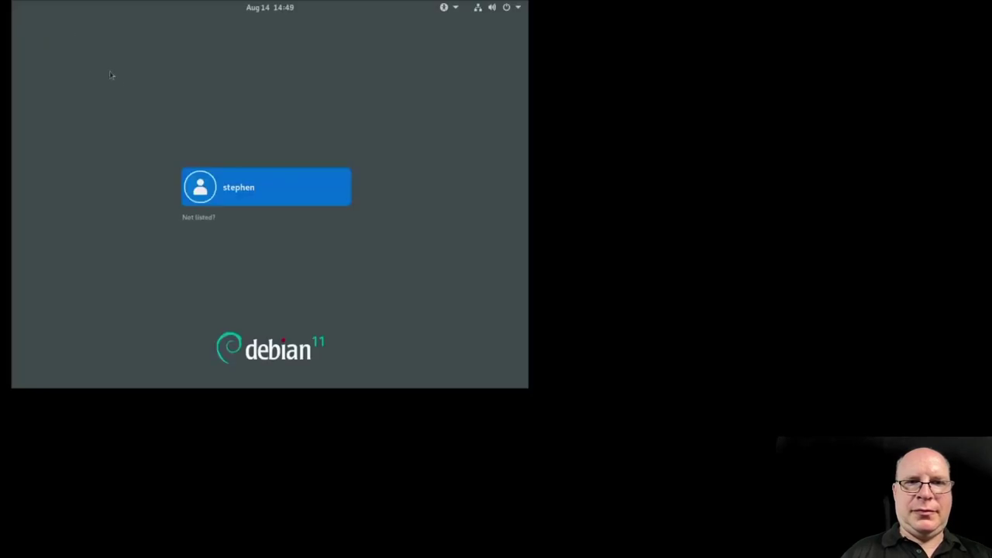
pyautogui.press('Return')
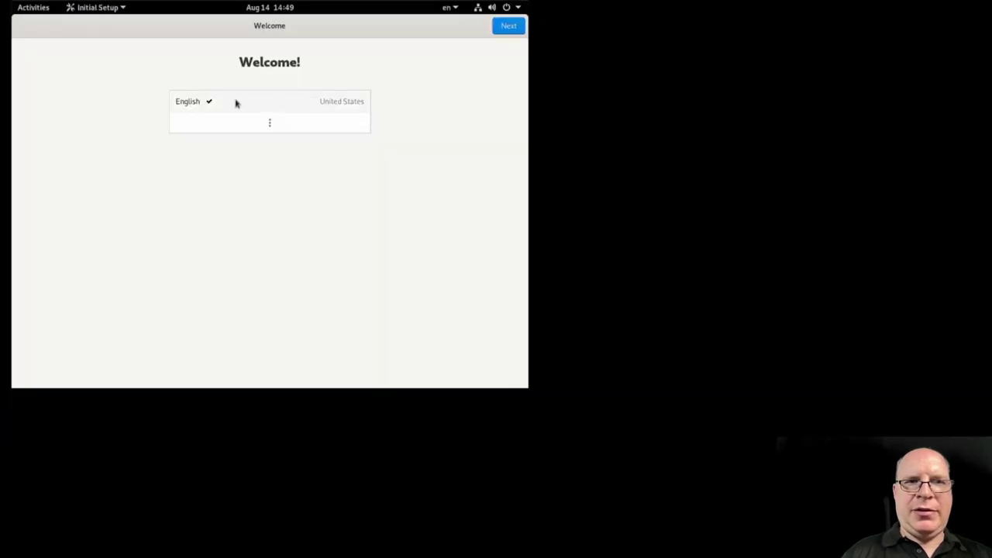
# Step: Accept English (US) and location defaults, skip online accounts, and close the Getting Started help
pyautogui.click(504, 29)
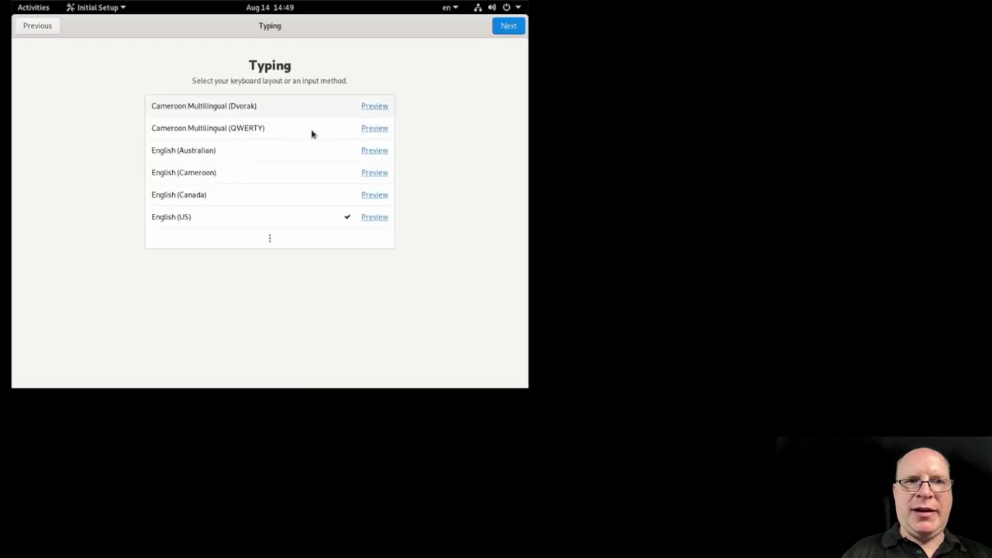
pyautogui.click(504, 31)
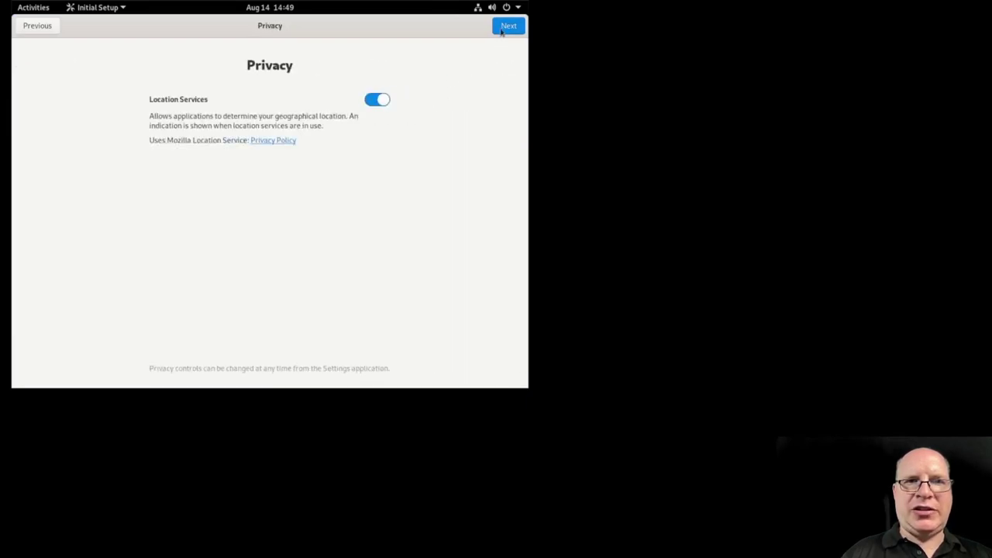
pyautogui.click(505, 28)
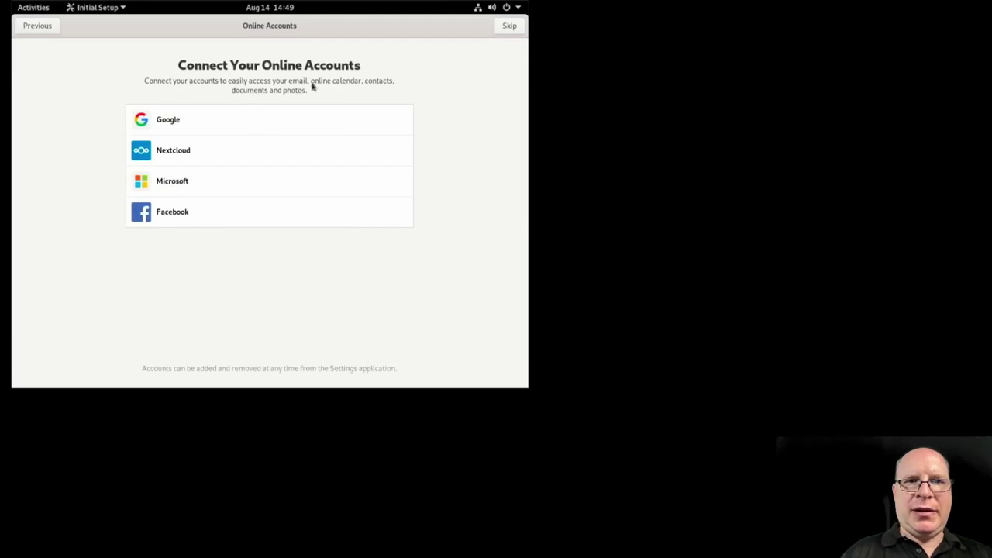
pyautogui.click(508, 30)
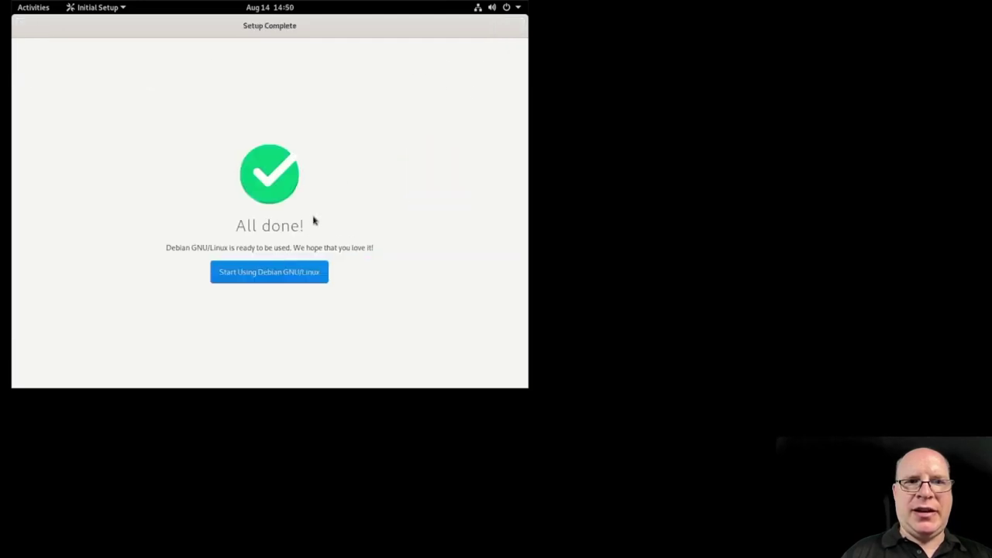
pyautogui.click(251, 277)
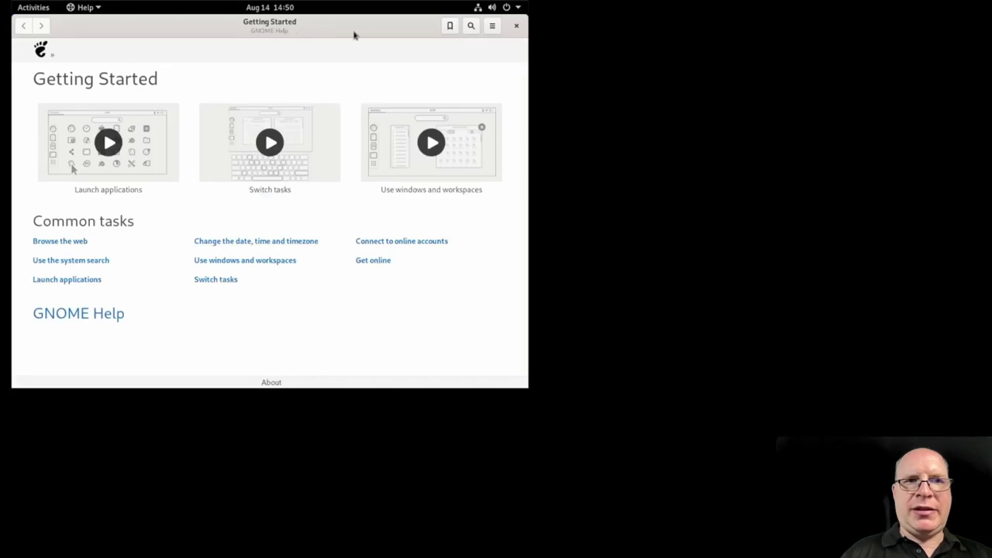
pyautogui.click(517, 28)
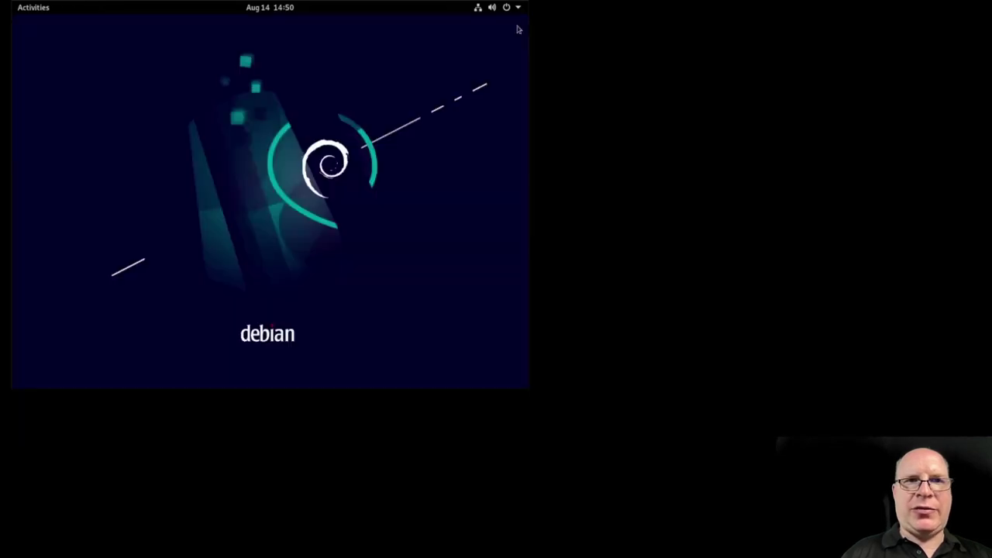
# Step: Apply and keep 1920×1080 (16:9) in Display Settings, then close Settings
pyautogui.rightClick(90, 58)
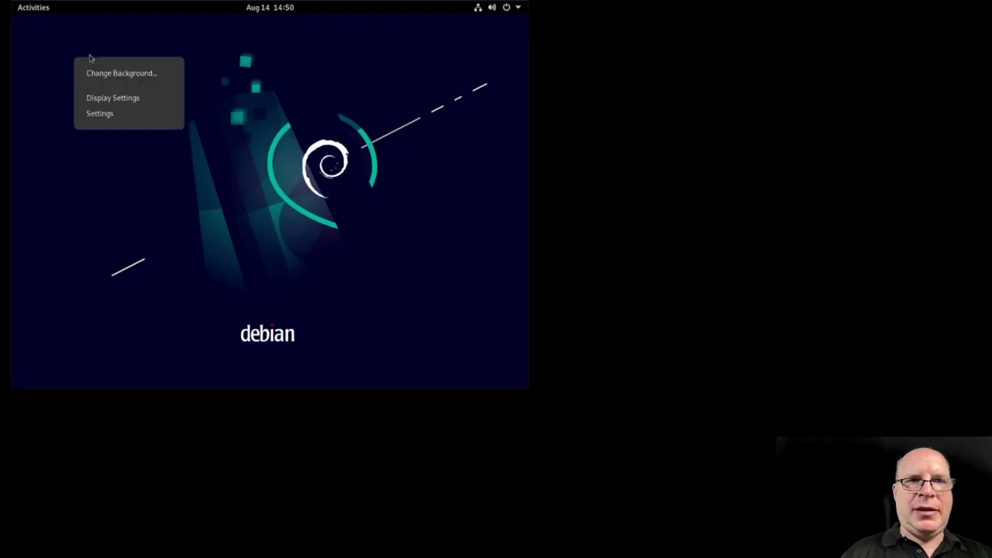
pyautogui.click(107, 97)
pyautogui.click(459, 115)
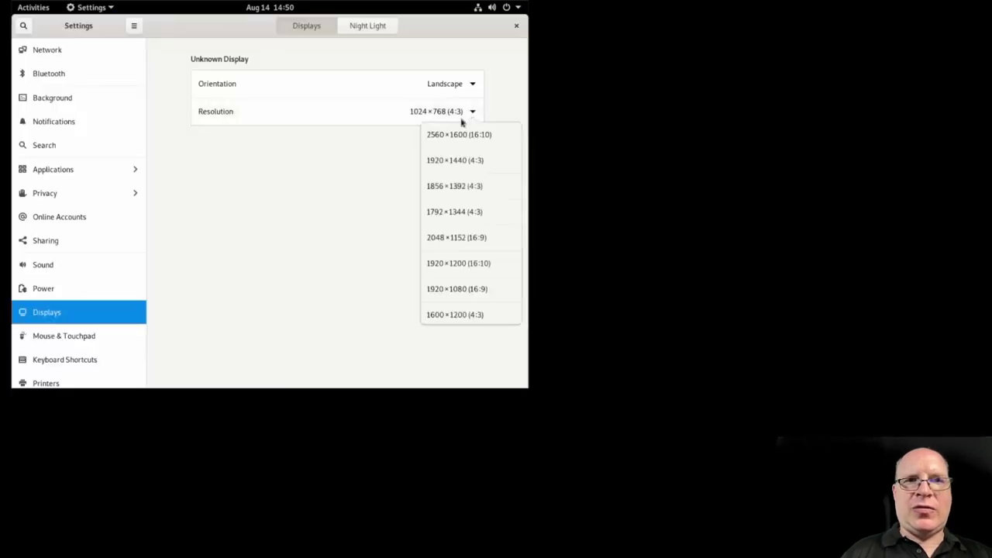
pyautogui.click(445, 287)
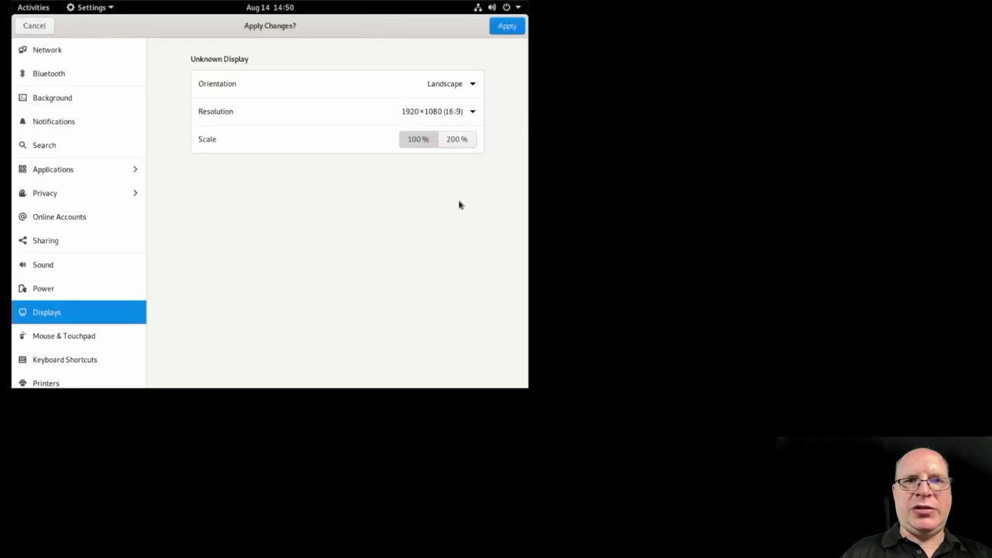
pyautogui.click(507, 26)
pyautogui.click(525, 304)
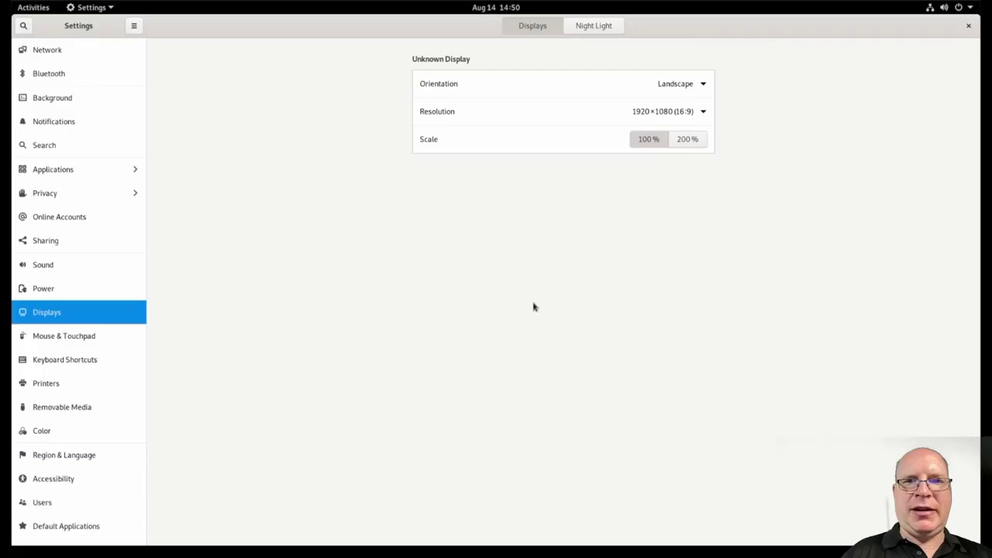
pyautogui.click(968, 25)
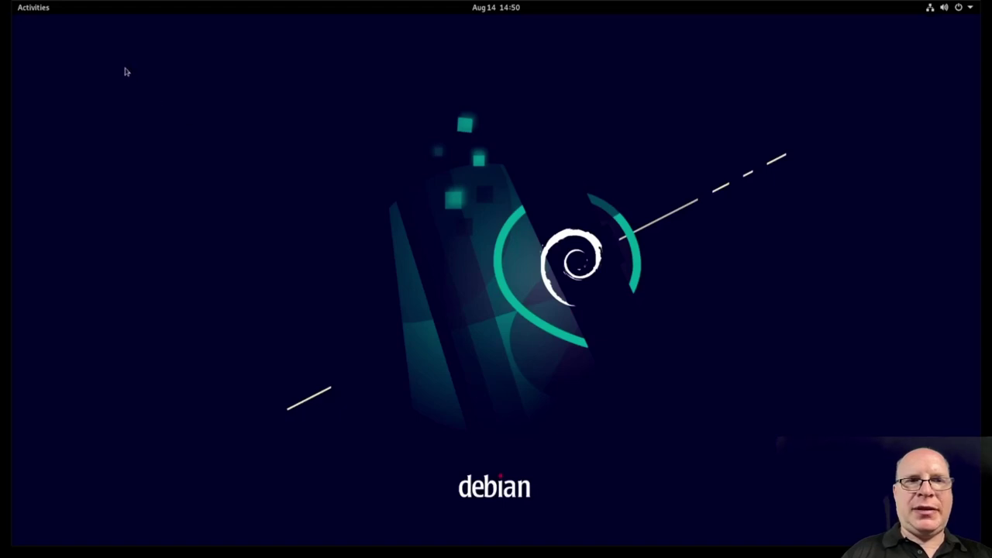
# Step: Launch Terminal from the overview search and enlarge its text
pyautogui.press('super')
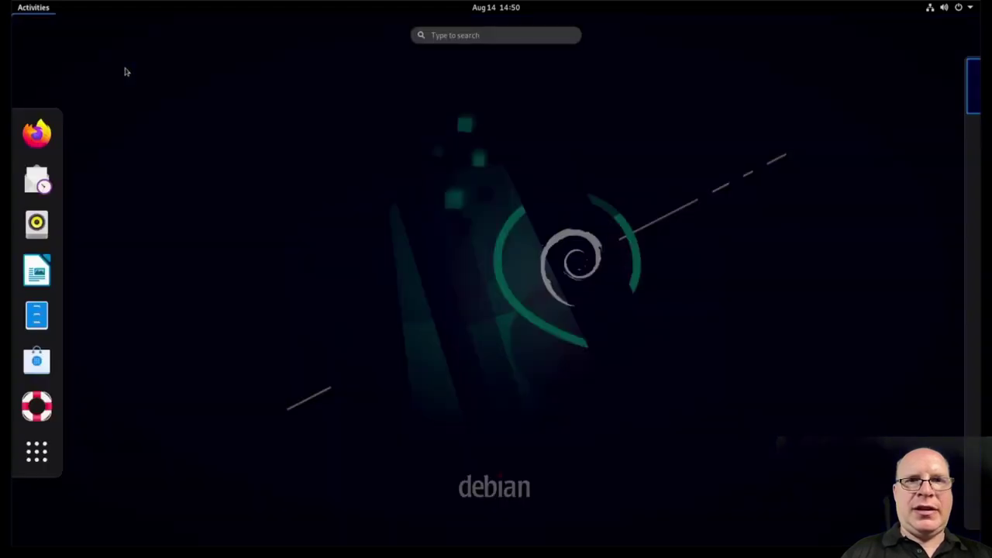
pyautogui.write('term')
pyautogui.press('Right')
pyautogui.press('Right')
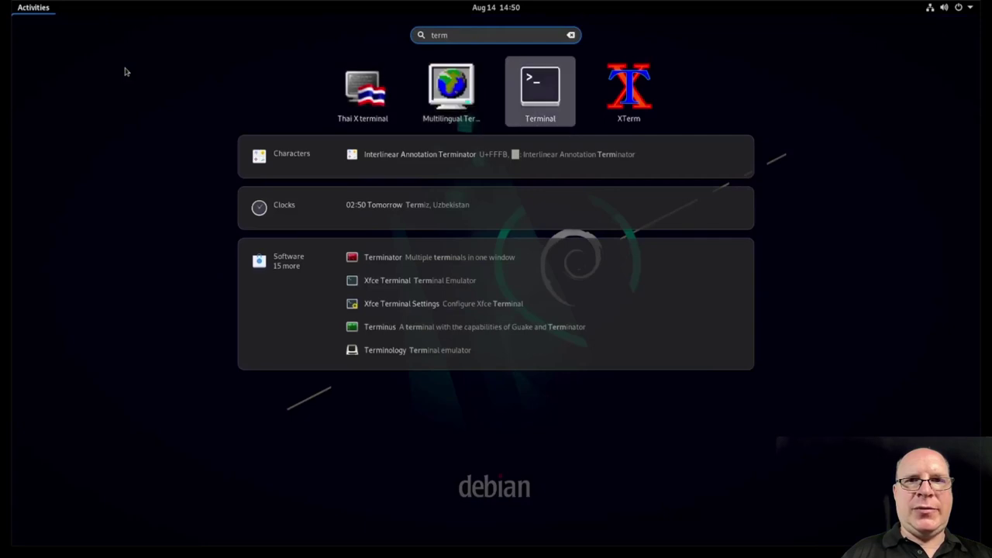
pyautogui.press('Return')
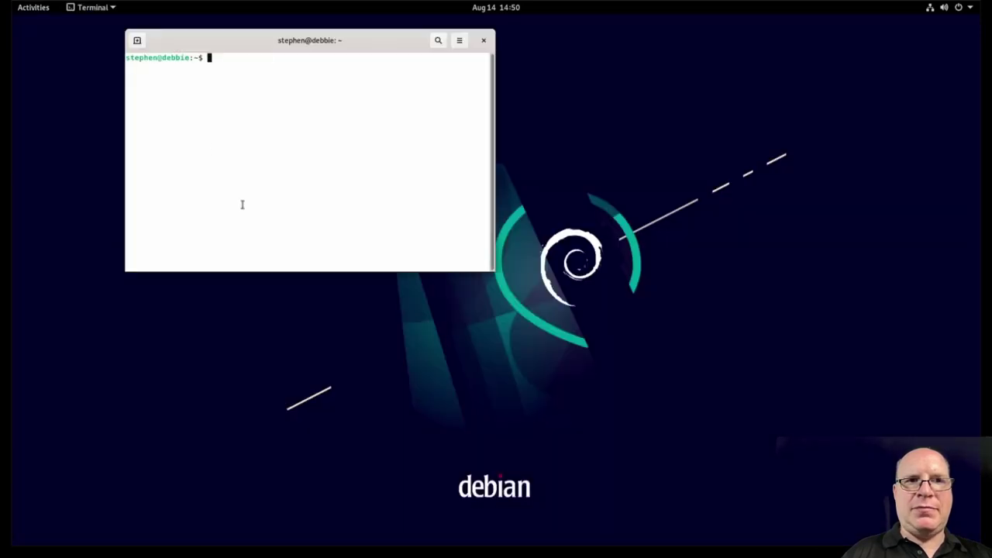
pyautogui.hotkey('ctrl', '+')
pyautogui.hotkey('ctrl', '+')
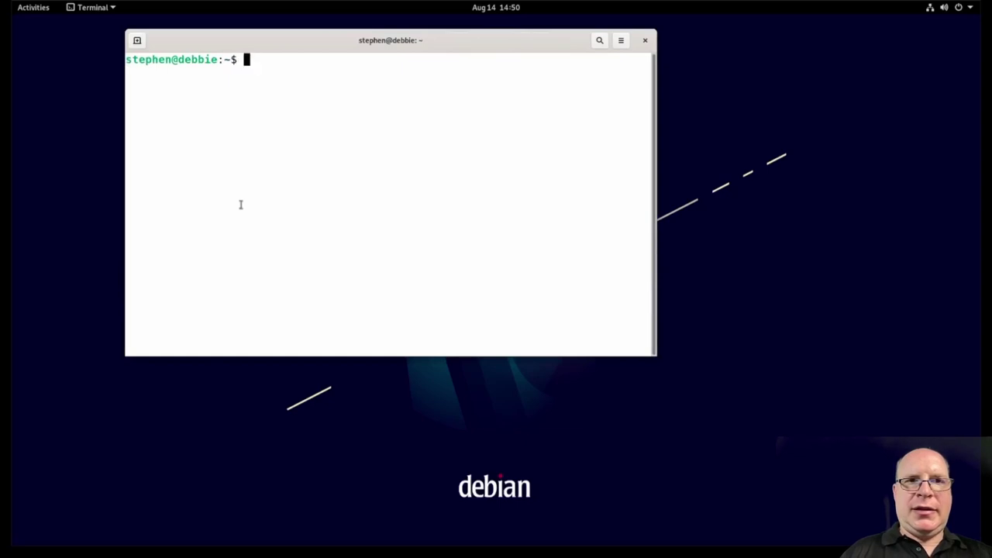
# Step: Run 'sudo apt update' after correcting the typo, then type 'sudo apt upgrade'
pyautogui.write('sudo update')
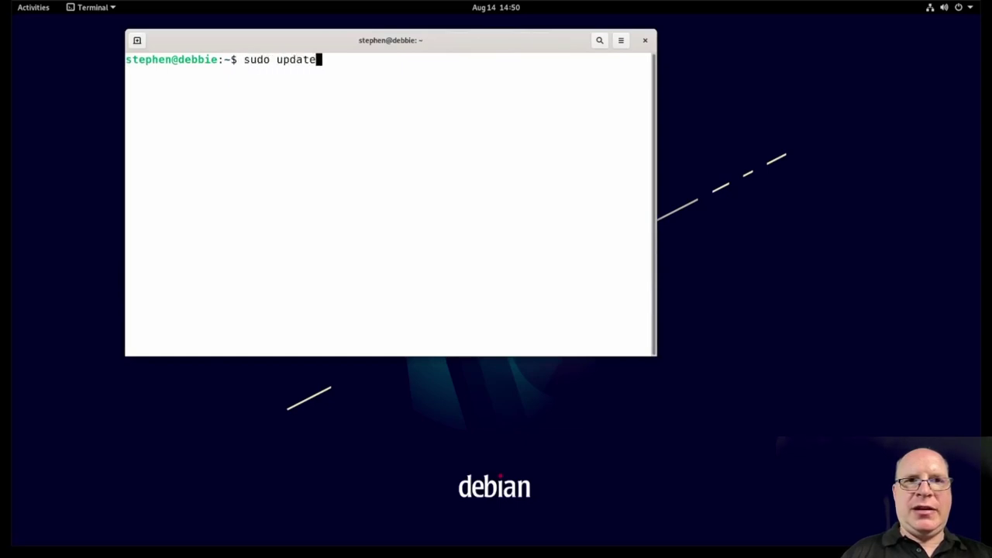
pyautogui.press('Return')
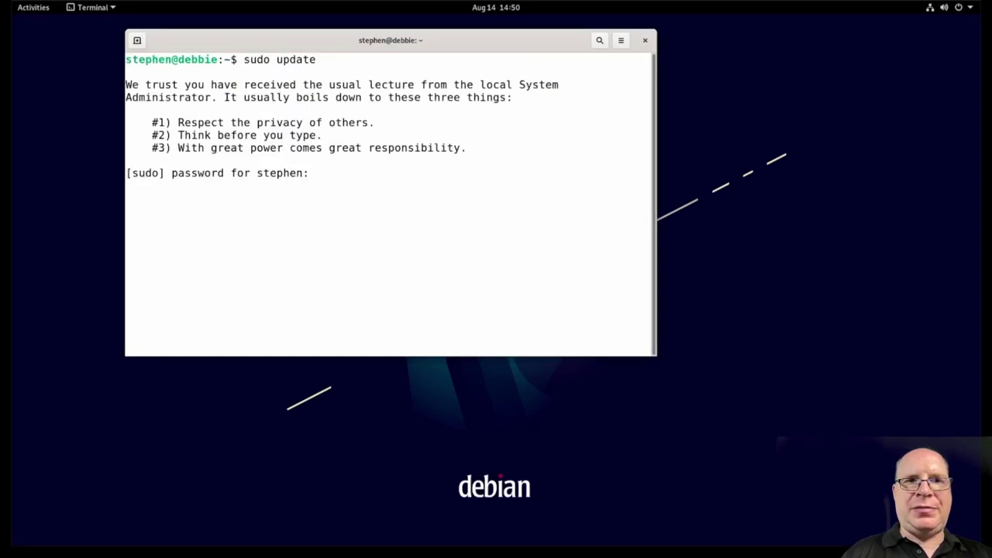
pyautogui.press('Return')
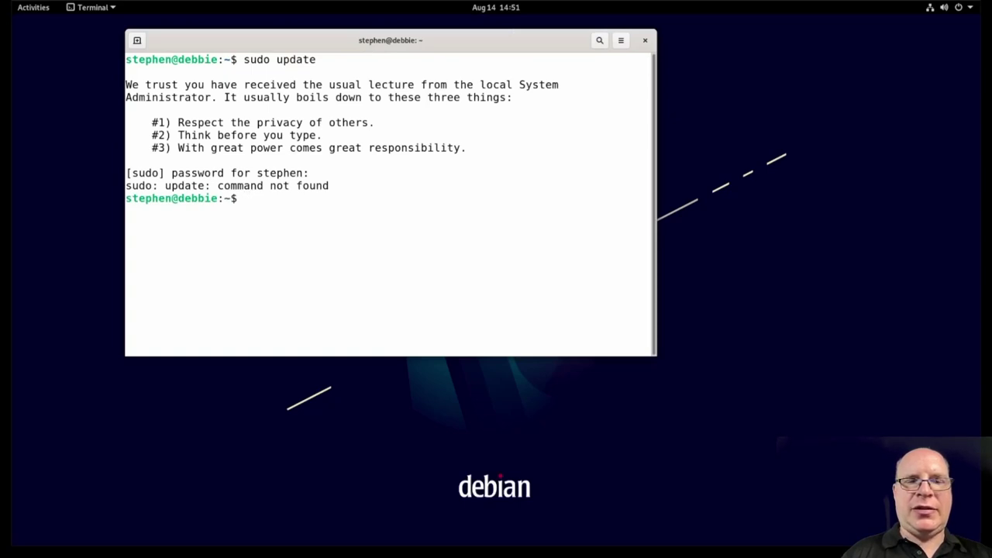
pyautogui.press('Up')
pyautogui.press('Left')
pyautogui.press('Left')
pyautogui.press('Left')
pyautogui.press('Left')
pyautogui.press('Left')
pyautogui.press('Left')
pyautogui.write('apt')
pyautogui.press('Return')
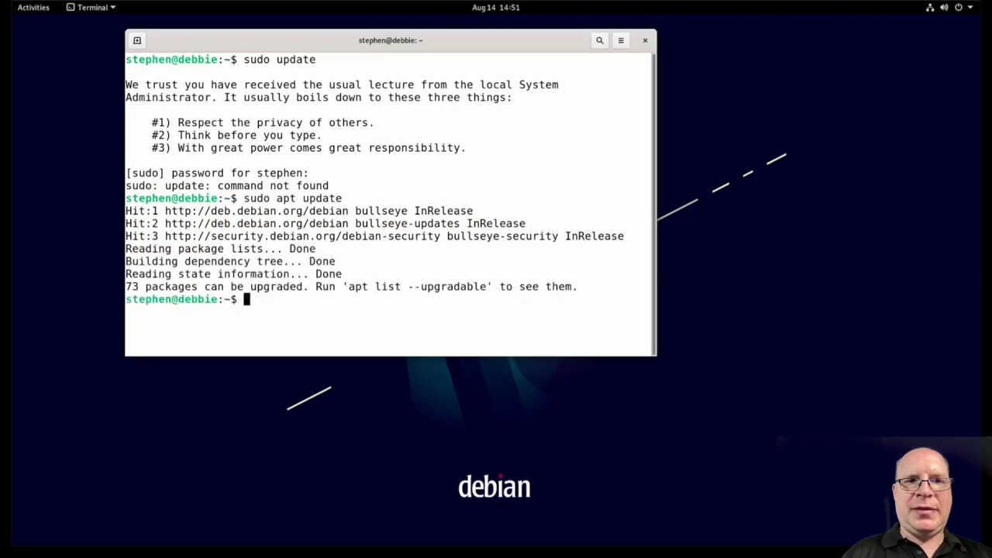
pyautogui.write('sudo apt upgrade')
# Step: Run the full system upgrade, accept the 73 package upgrades, then restart with 'sudo reboot'
pyautogui.press('Return')
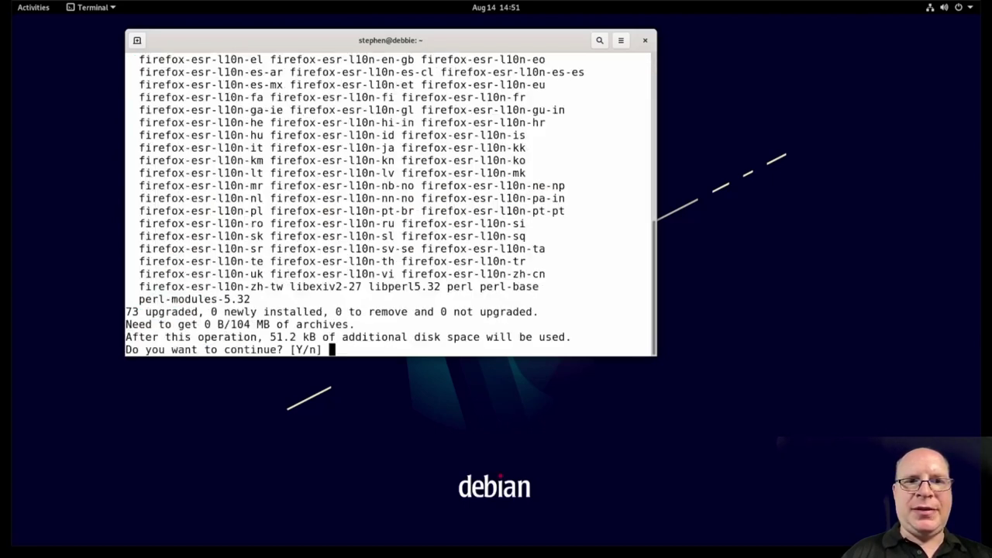
pyautogui.press('Return')
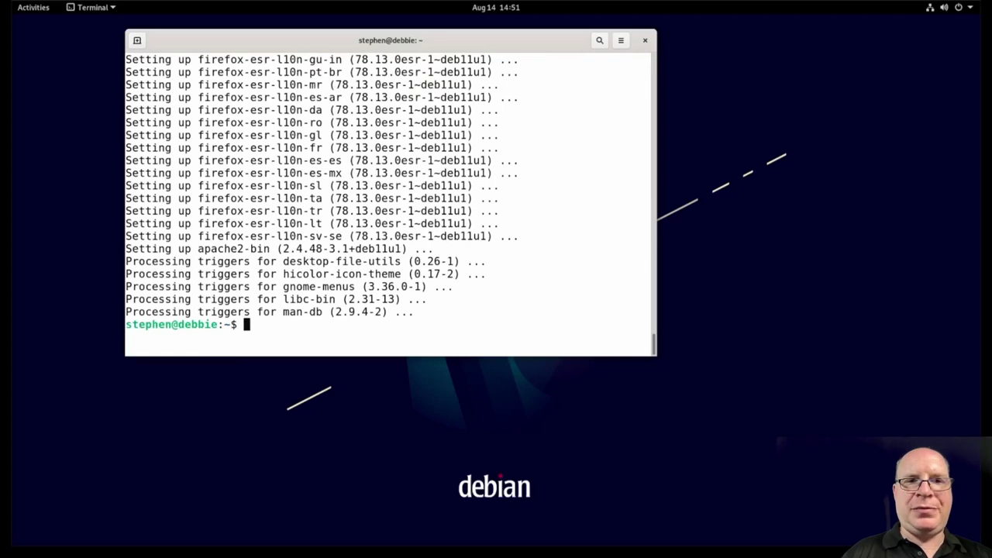
pyautogui.write('sudo rebo')
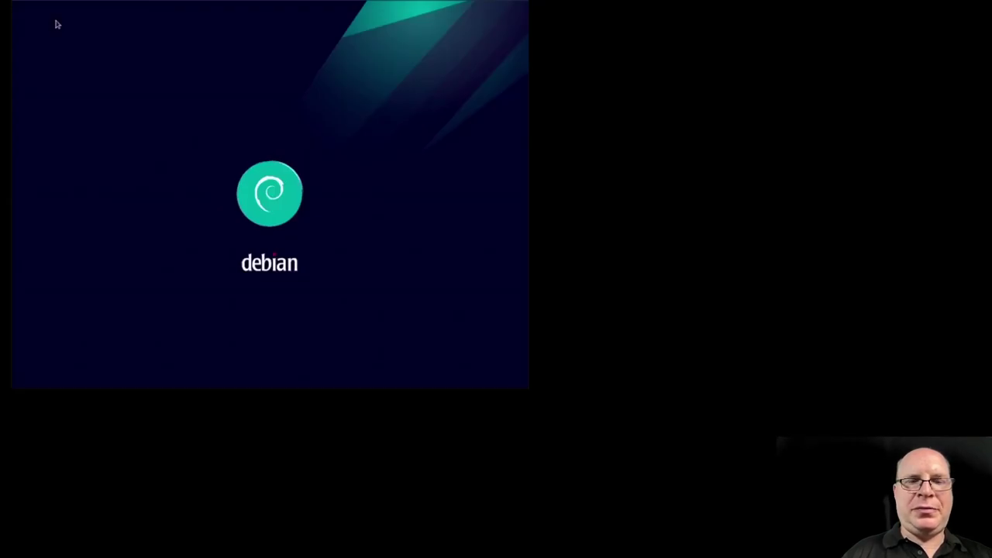
# Step: Log in as the user with the account password, keeping the GNOME session selected
pyautogui.press('Return')
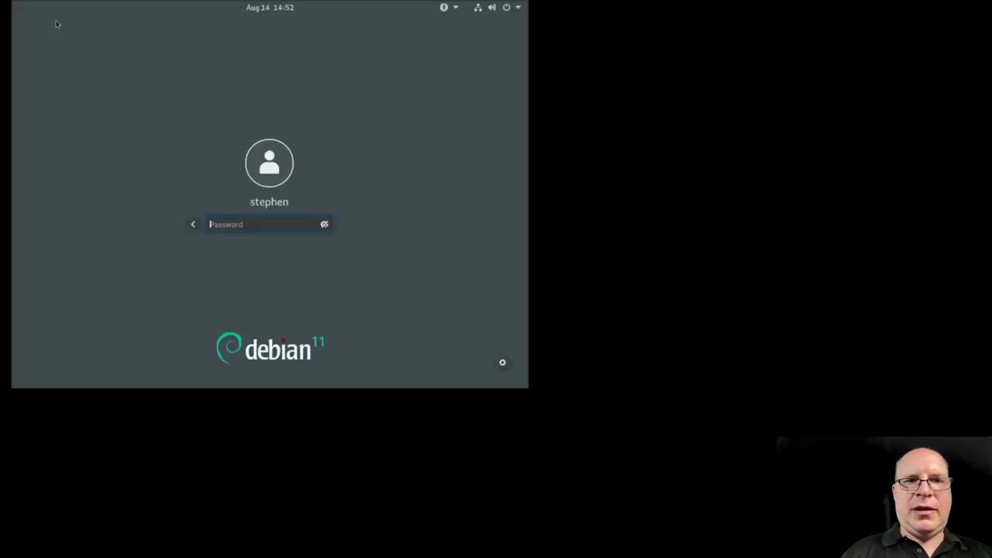
pyautogui.write('****')
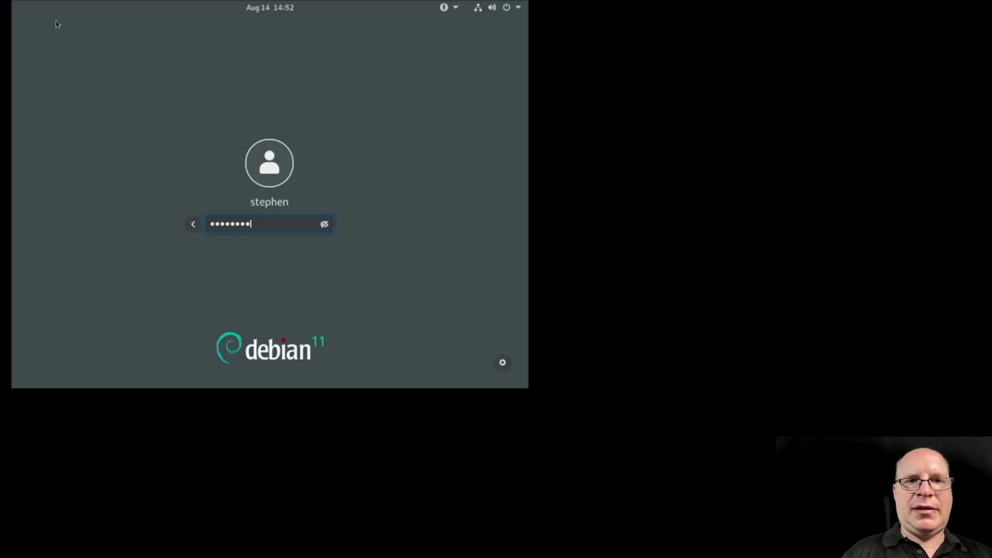
pyautogui.click(503, 364)
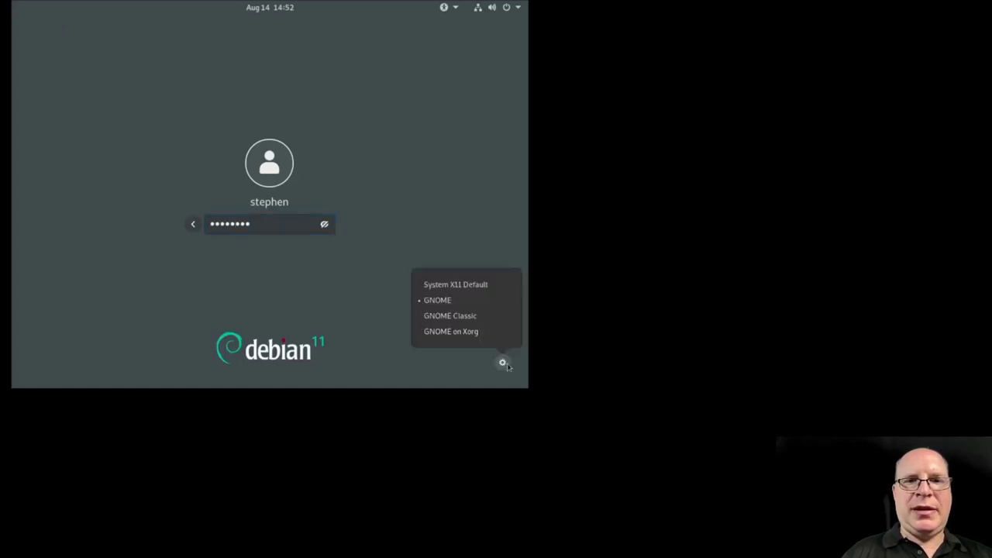
pyautogui.click(300, 227)
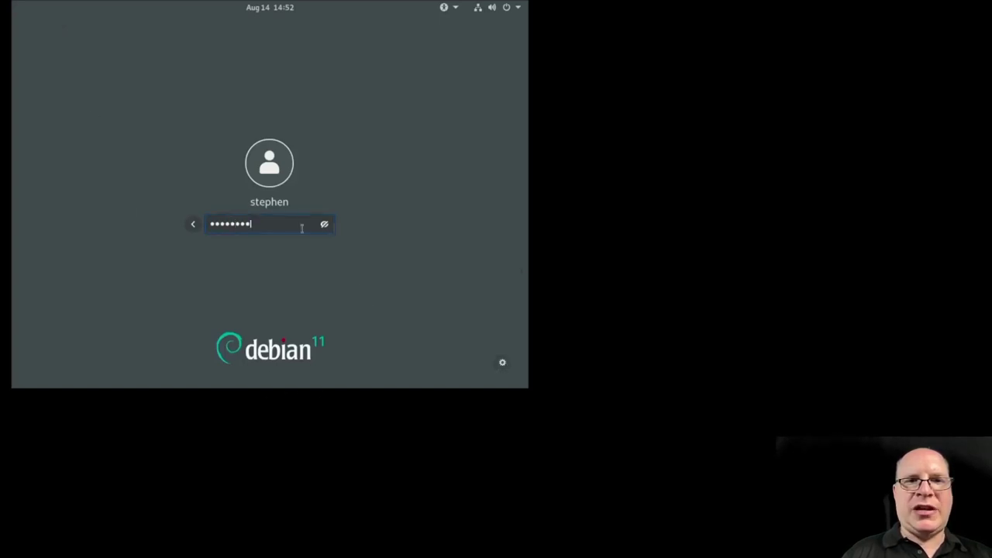
pyautogui.press('Return')
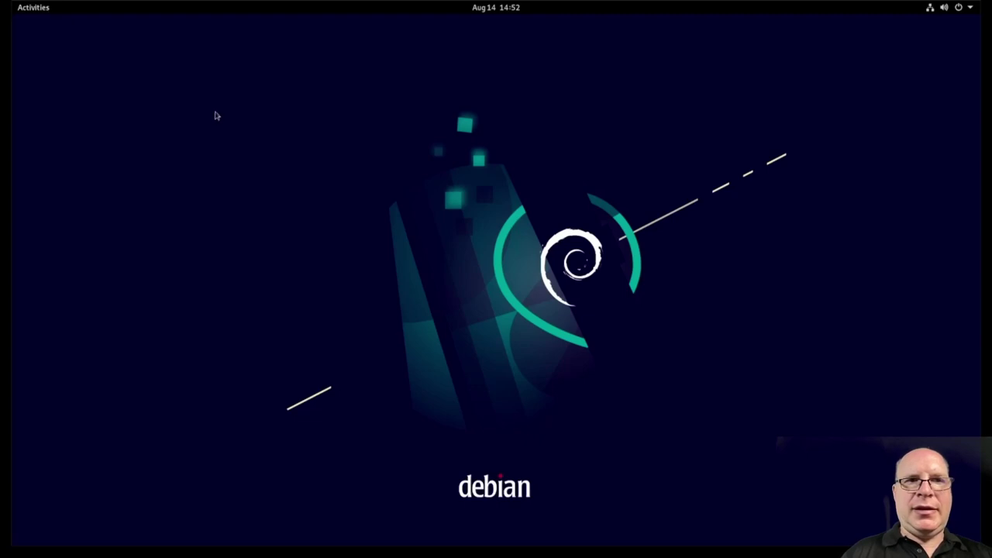
# Step: Launch Terminal from the Activities search and enlarge its text
pyautogui.press('super')
pyautogui.write('term')
pyautogui.press('Right')
pyautogui.press('Right')
pyautogui.press('Return')
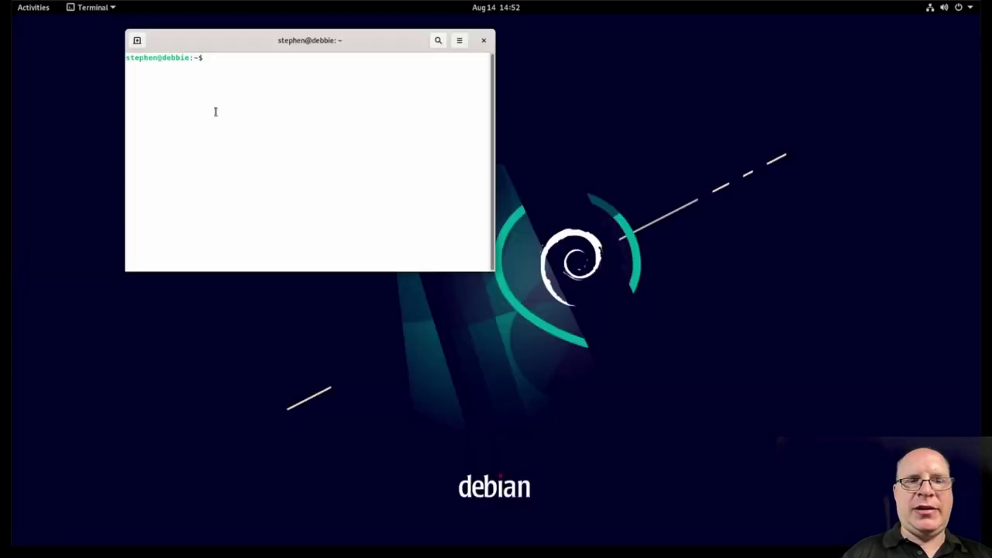
pyautogui.hotkey('ctrl', '+')
pyautogui.hotkey('ctrl', '+')
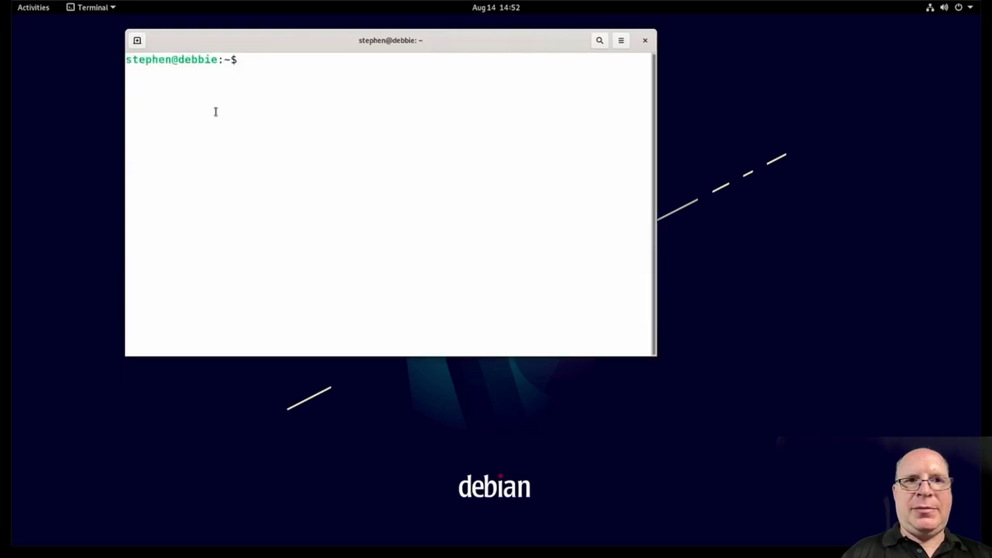
# Step: Show the kernel version with 'uname -a' and memory usage with 'free -h'
pyautogui.write('uname -a')
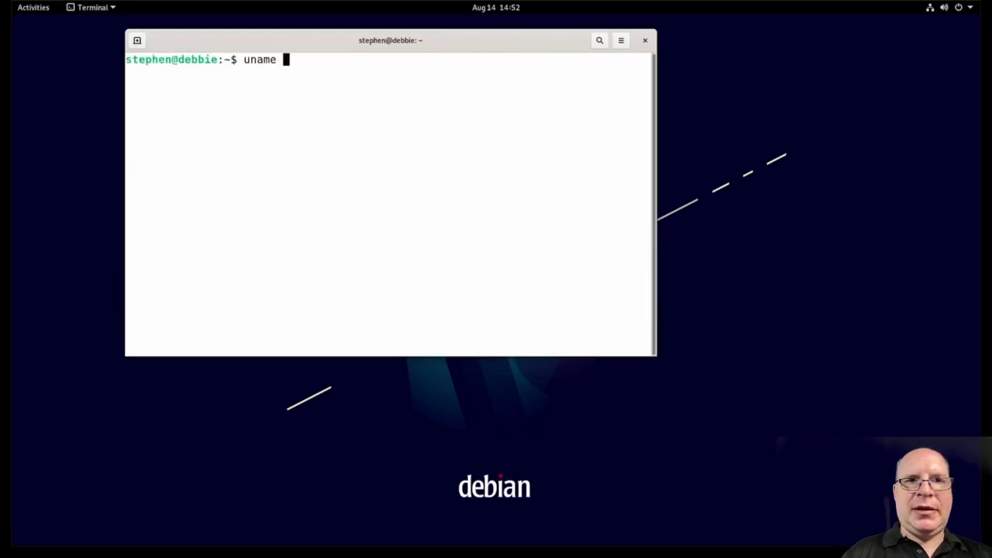
pyautogui.press('Return')
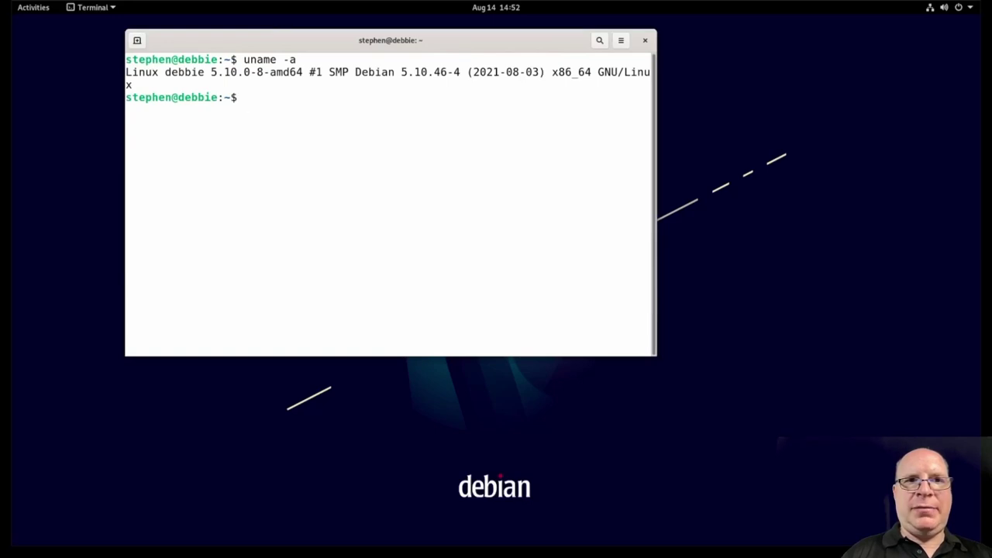
pyautogui.write('free -h')
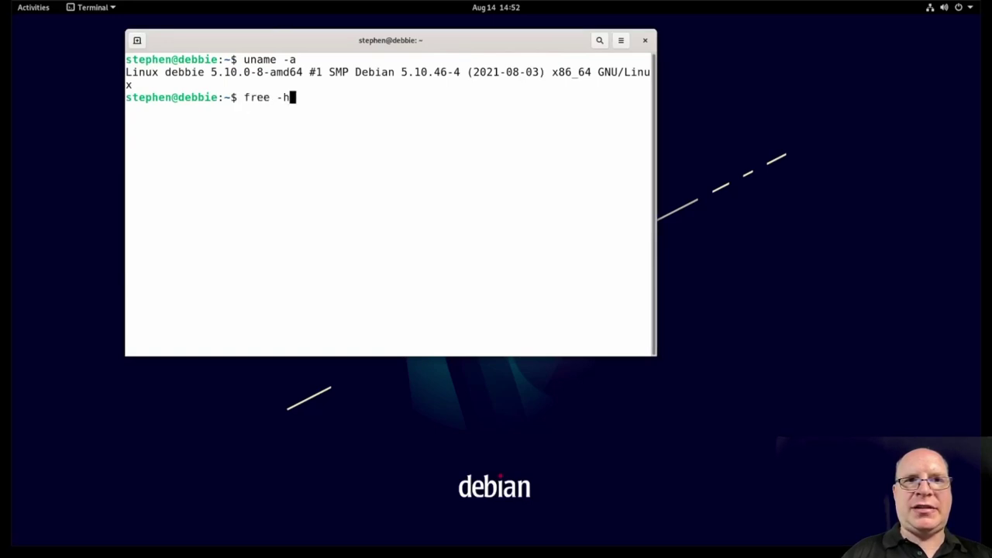
pyautogui.press('Return')
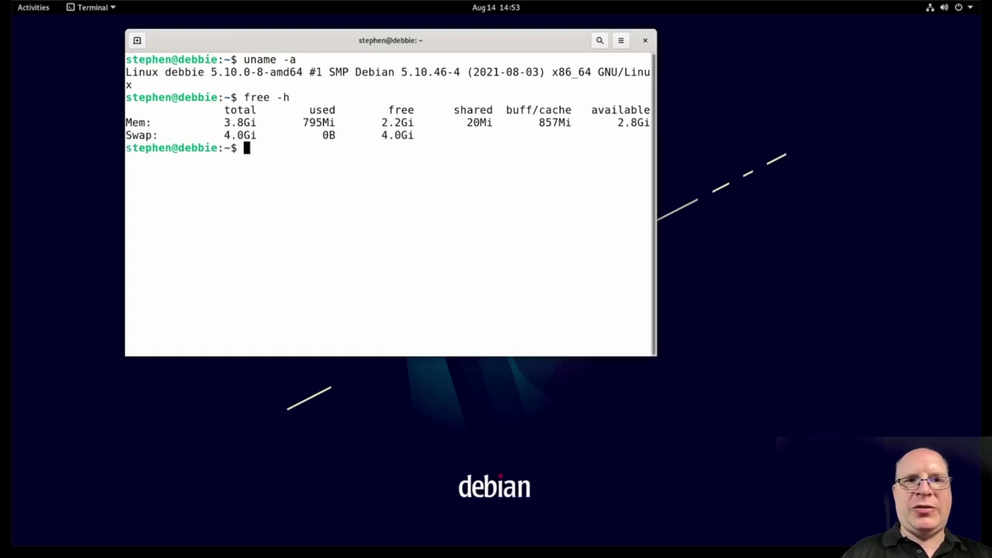
pyautogui.hotkey('ctrl', 'l')
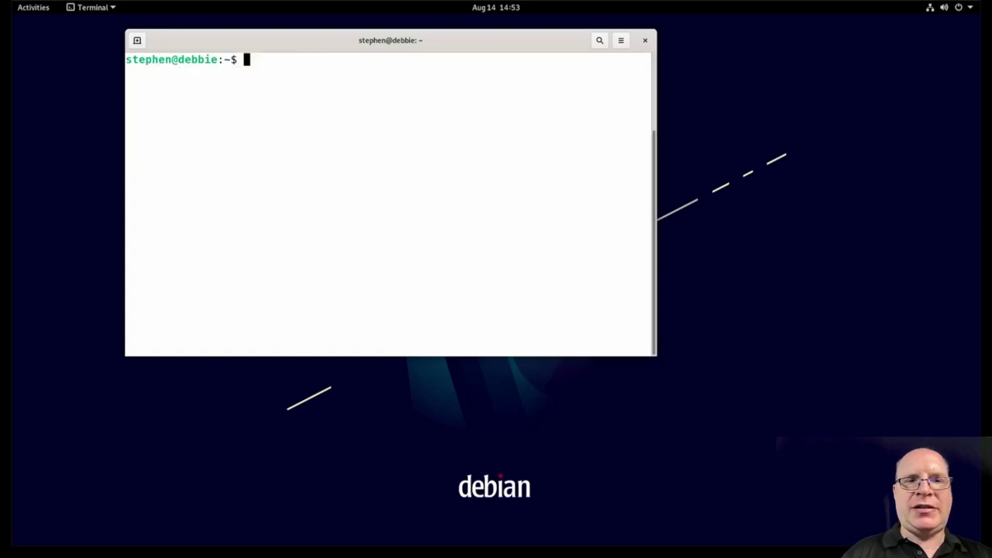
pyautogui.write('cat /etc/')
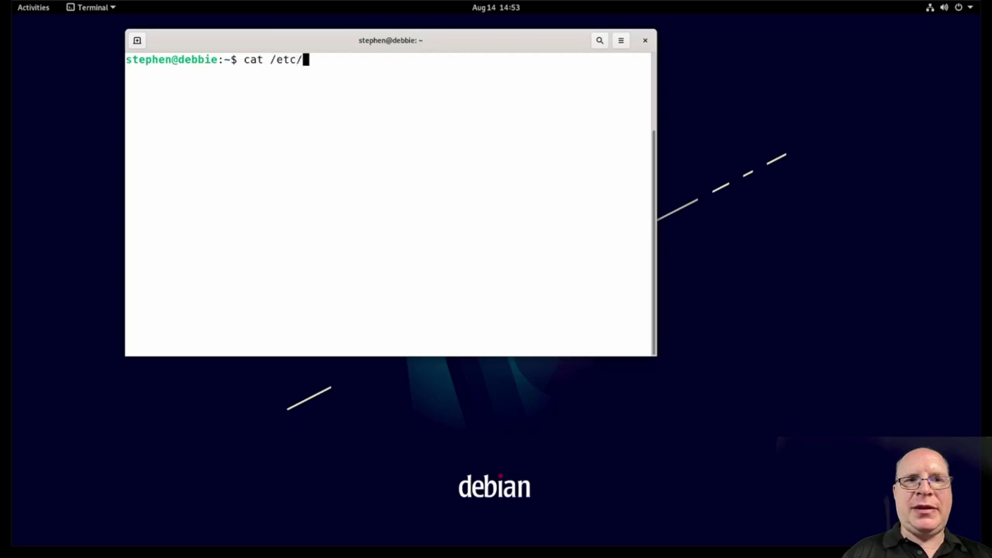
pyautogui.write('fstab')
pyautogui.press('Return')
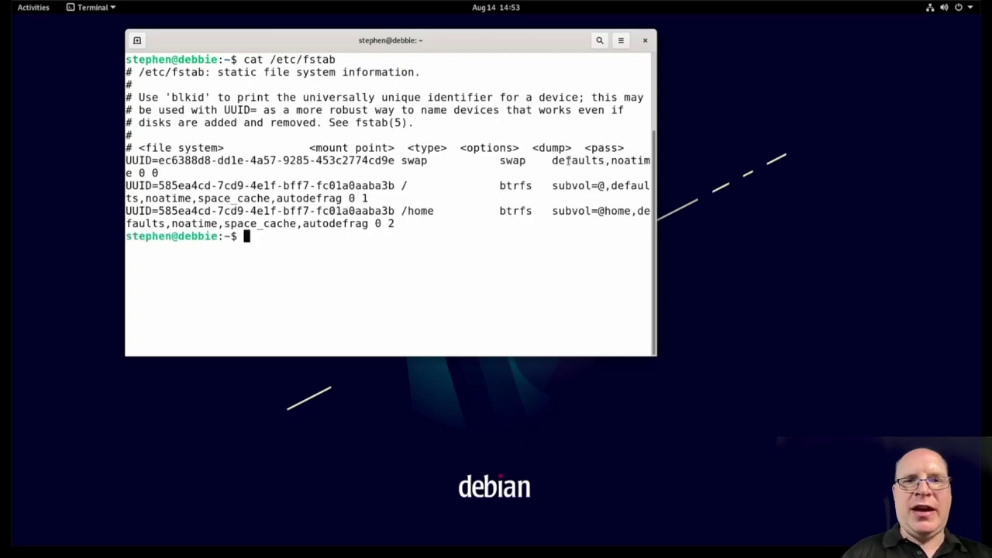
pyautogui.moveTo(552, 187); pyautogui.dragTo(606, 186)
pyautogui.moveTo(551, 210); pyautogui.dragTo(631, 211)
pyautogui.click(388, 242)
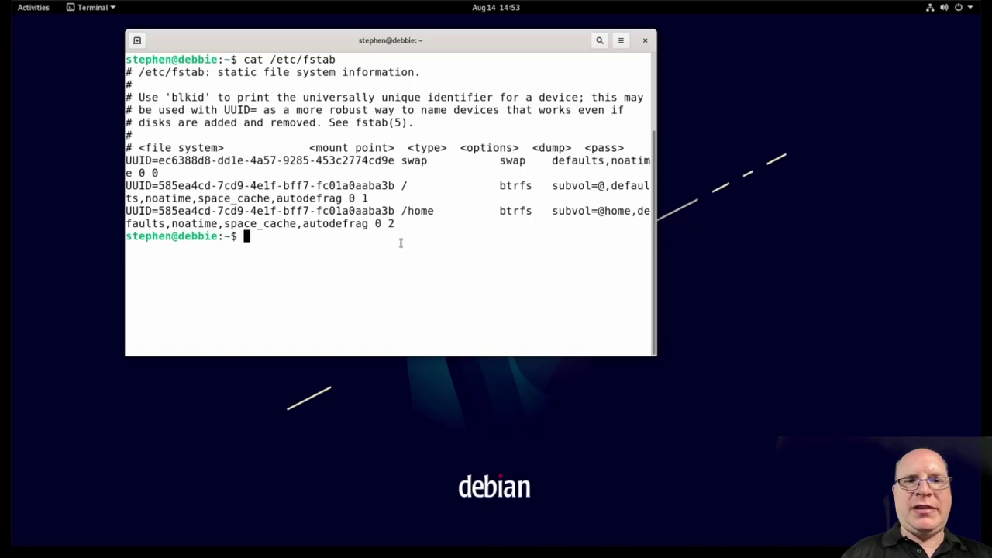
# Step: Print /etc/debian_version to confirm Debian 11.0
pyautogui.write('cat /et')
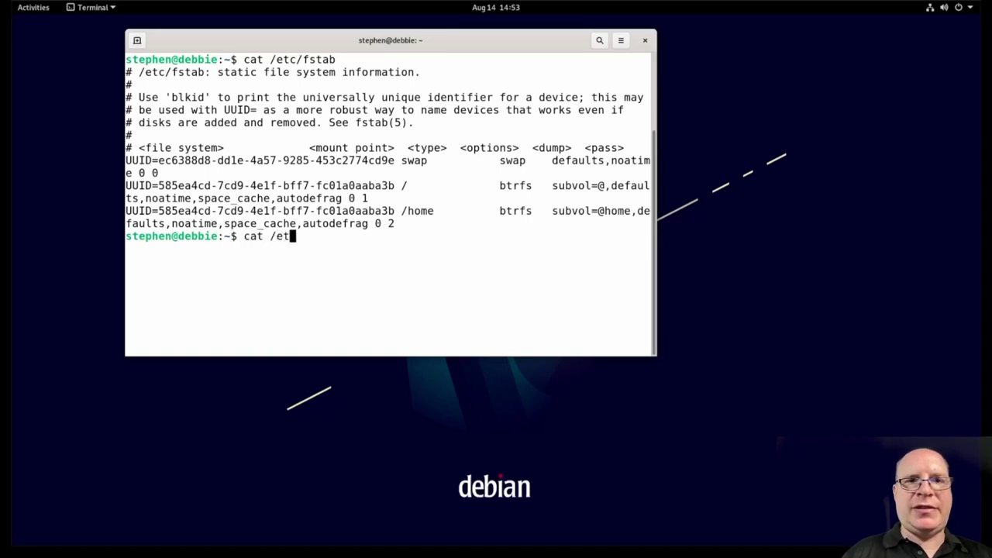
pyautogui.write('c/debian')
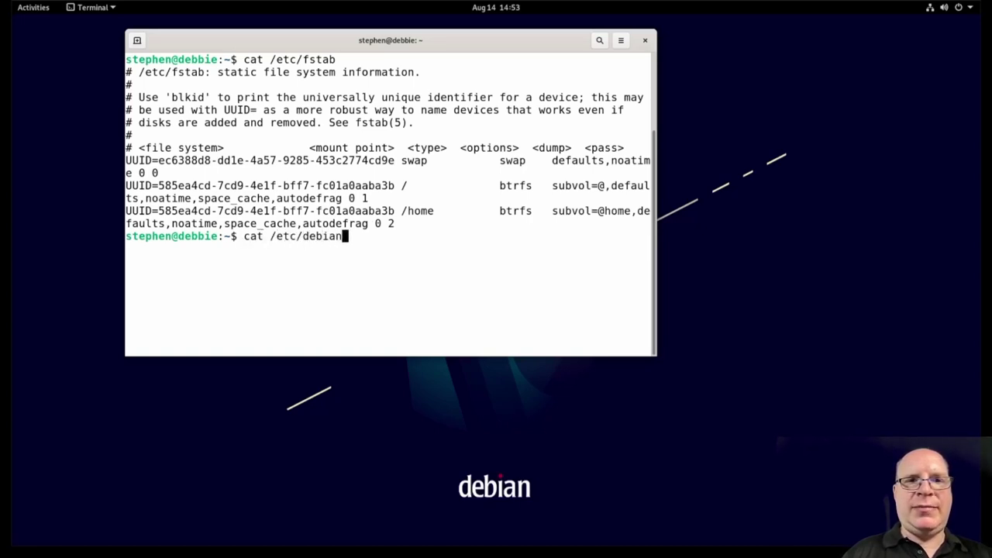
pyautogui.press('Tab')
pyautogui.press('Return')
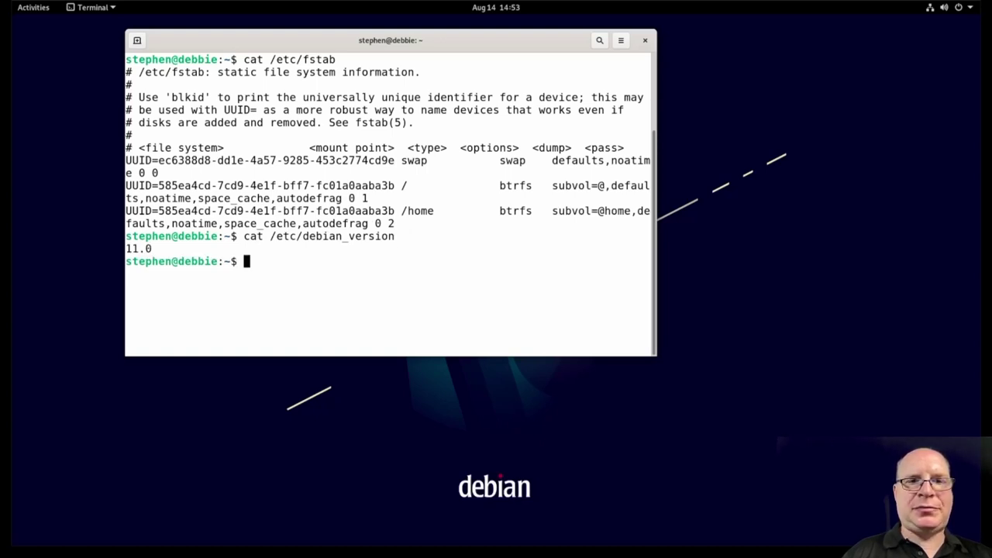
# Step: Install timeshift, qemu-guest-agent, git and neofetch with sudo apt, confirming the 16 new packages
pyautogui.hotkey('ctrl', 'l')
pyautogui.write('sudo ')
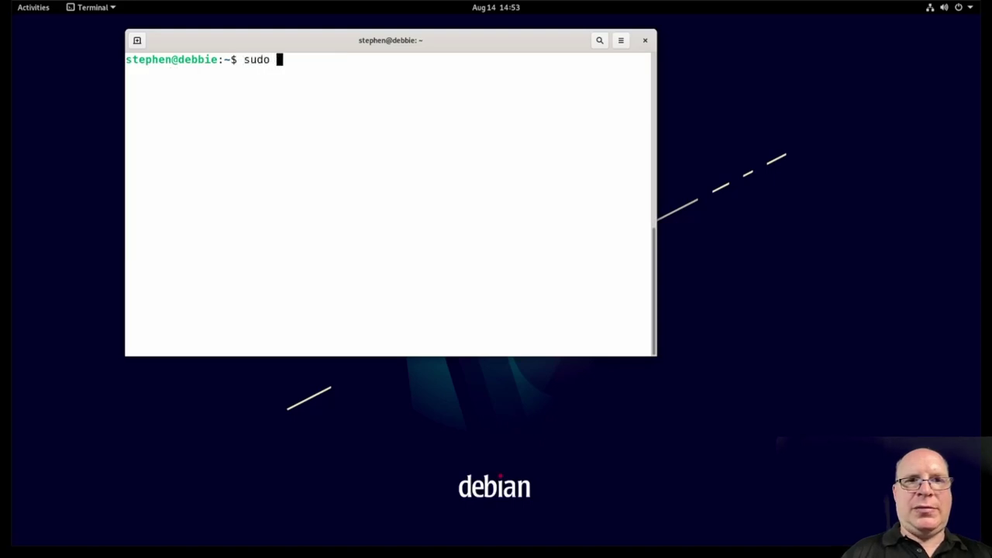
pyautogui.write('apt install ')
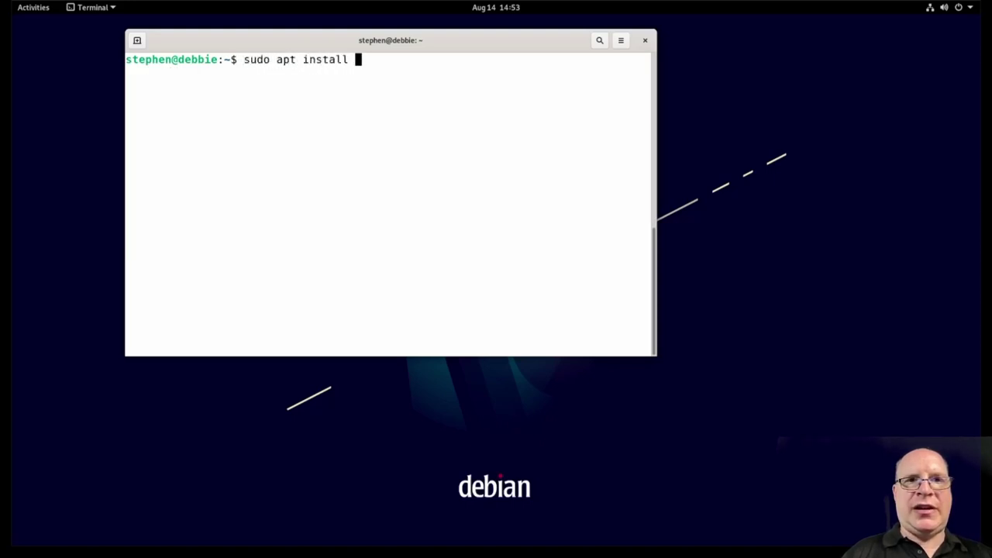
pyautogui.write('timeshift')
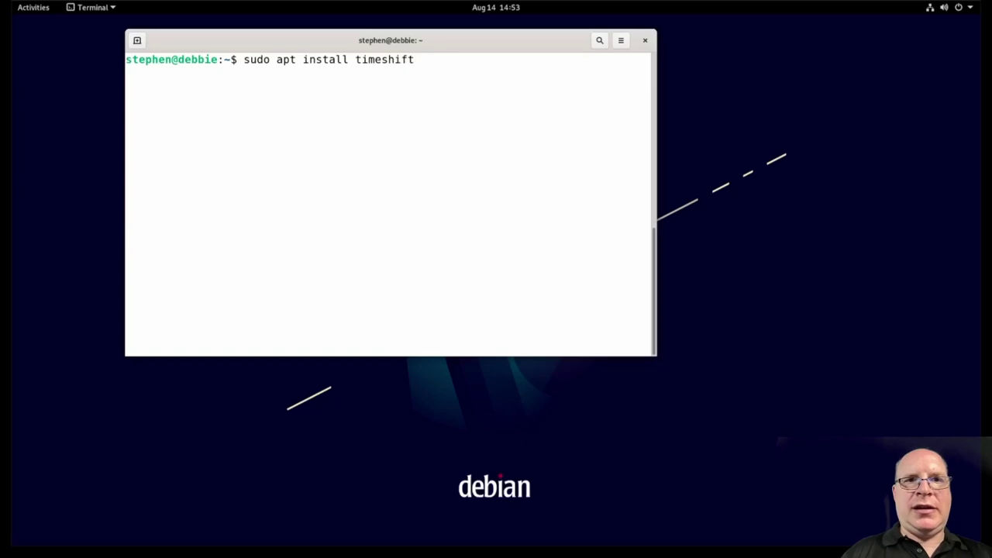
pyautogui.write(' qemu')
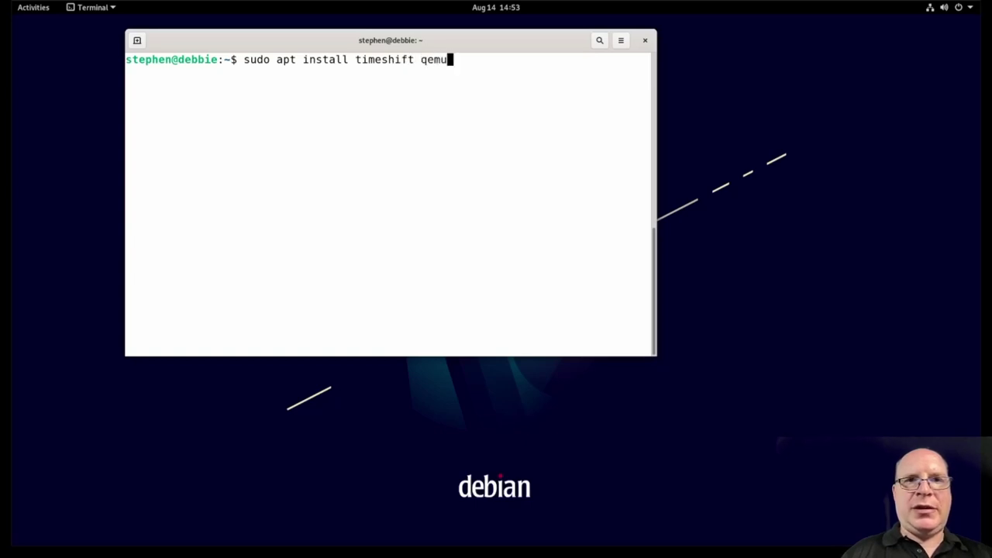
pyautogui.write('-guest')
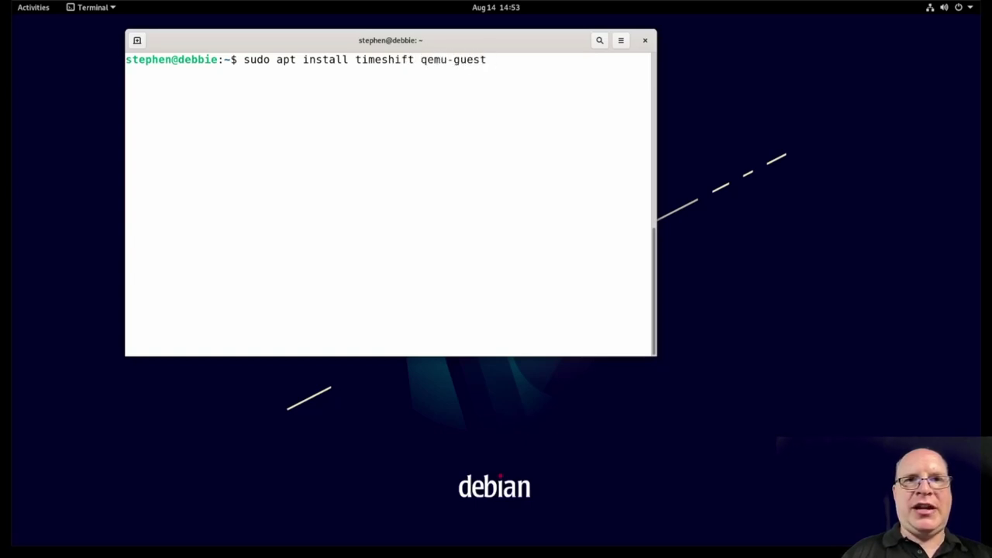
pyautogui.write('-agent')
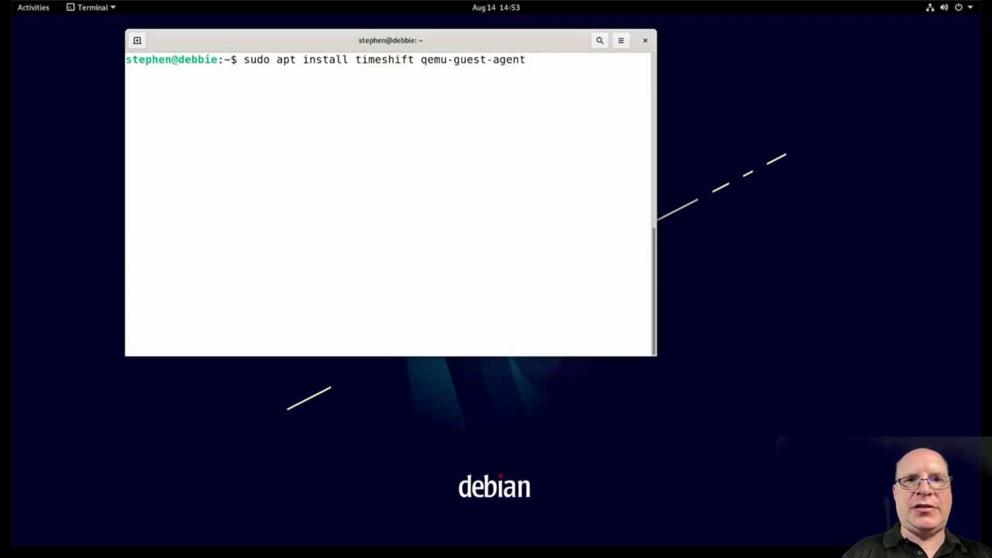
pyautogui.write(' git n')
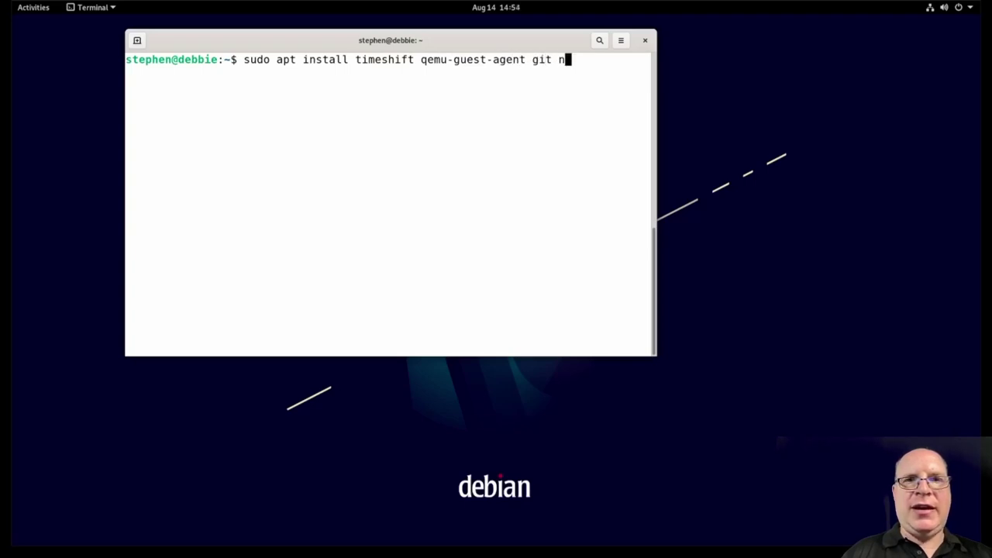
pyautogui.write('eofetch')
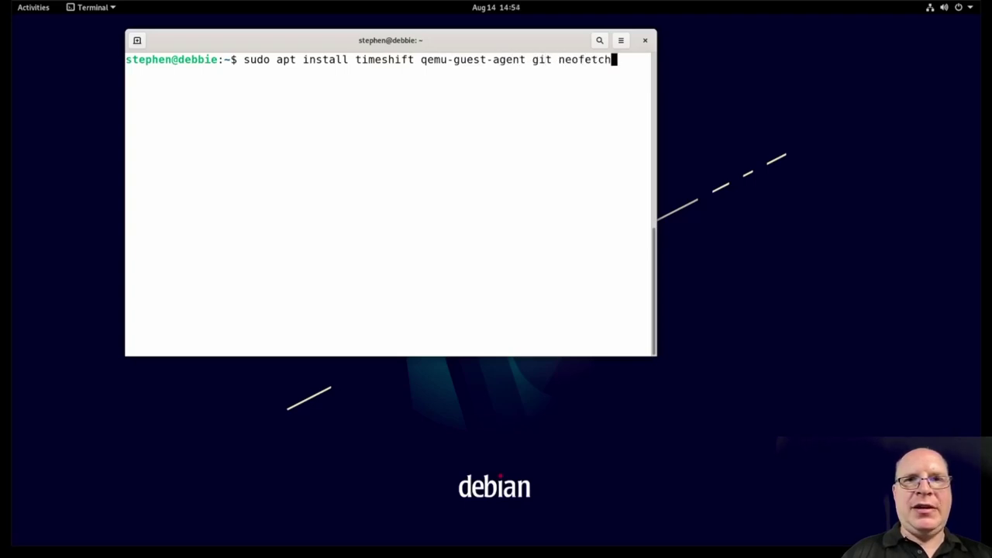
pyautogui.press('Return')
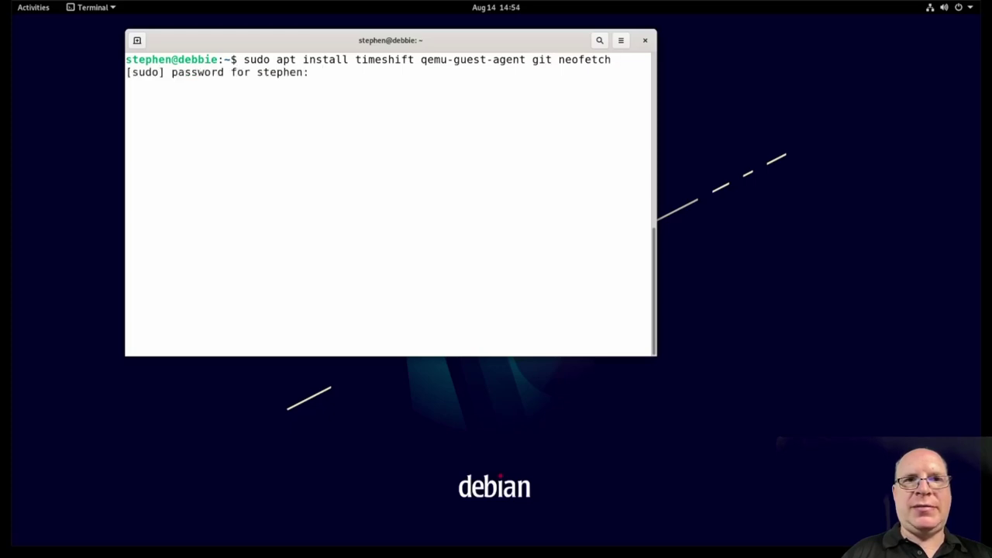
pyautogui.press('Return')
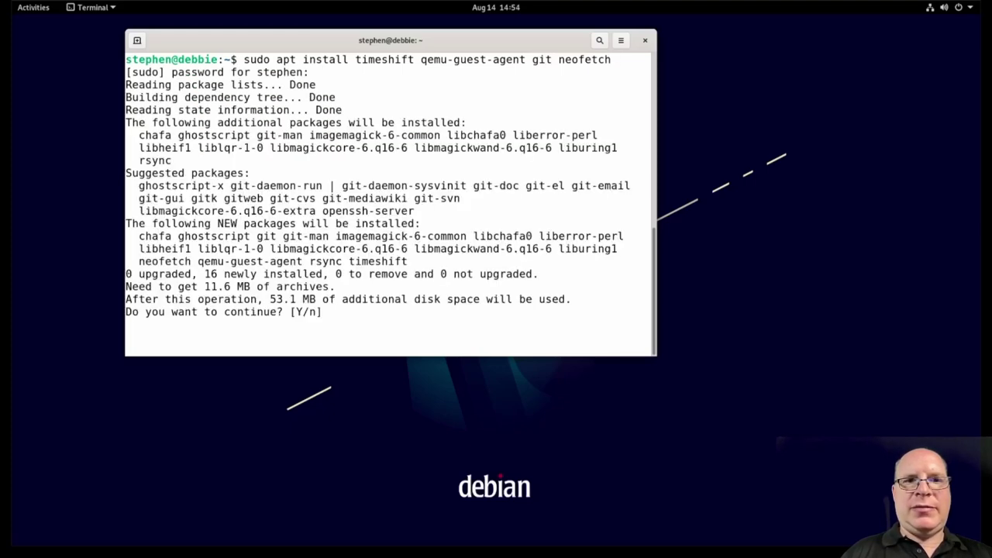
pyautogui.press('Return')
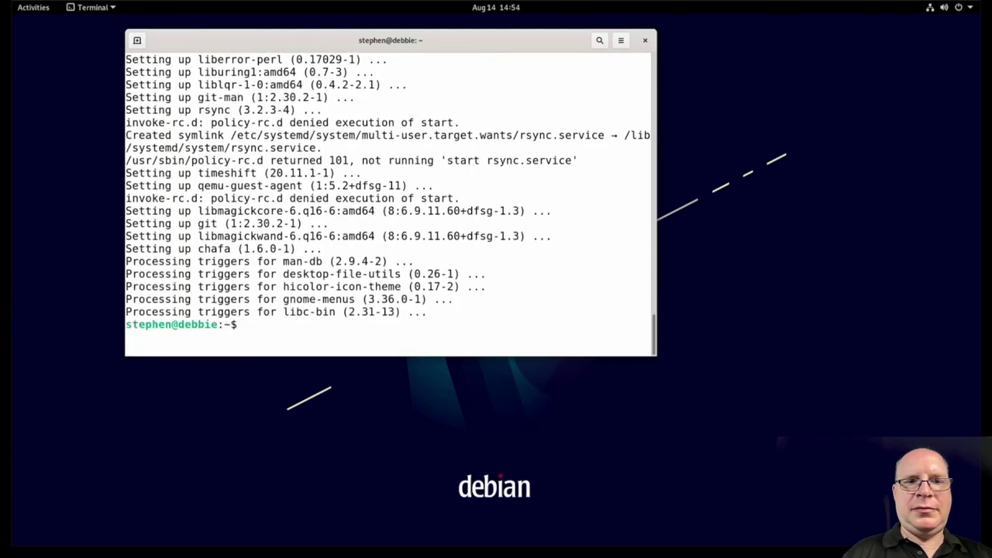
pyautogui.press('super')
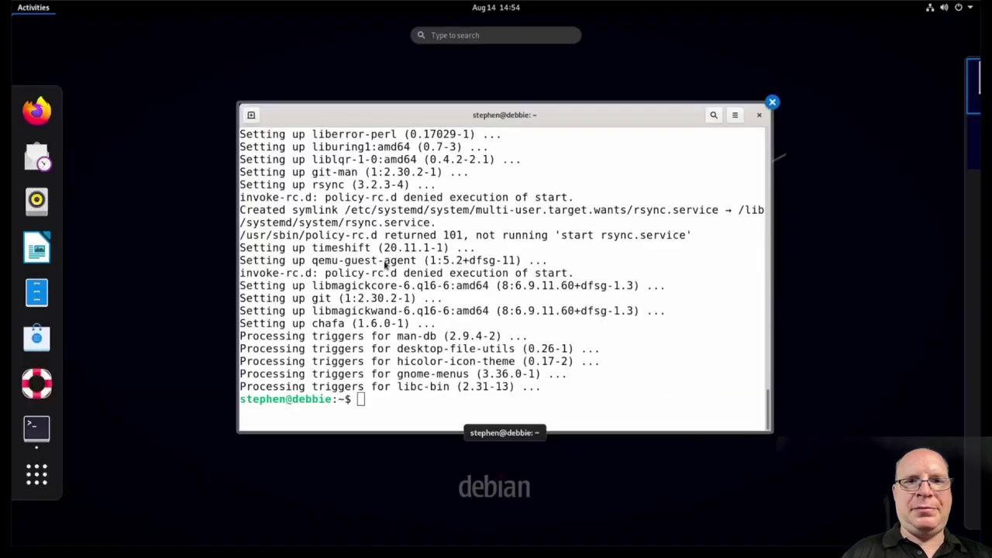
# Step: Launch Timeshift from search and authenticate with the administrator password
pyautogui.write('time')
pyautogui.press('Return')
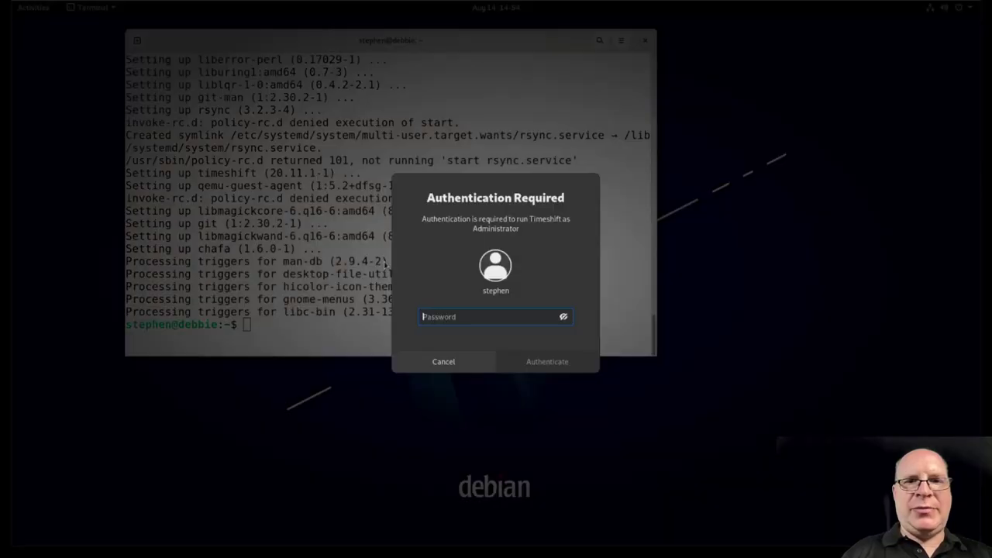
pyautogui.write('••••••••')
pyautogui.press('Return')
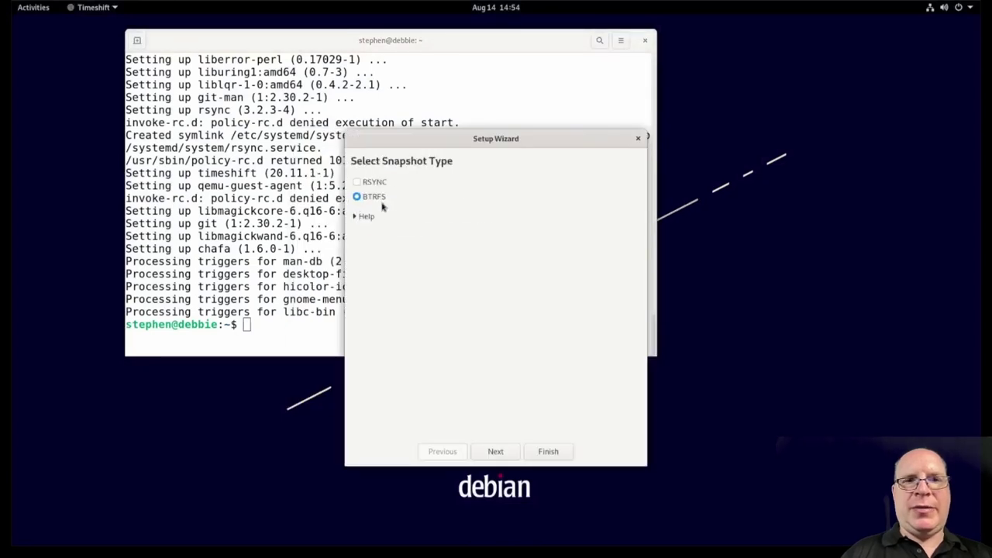
# Step: Configure daily BTRFS snapshots on sda2, create the first snapshot, and close Timeshift
pyautogui.click(497, 452)
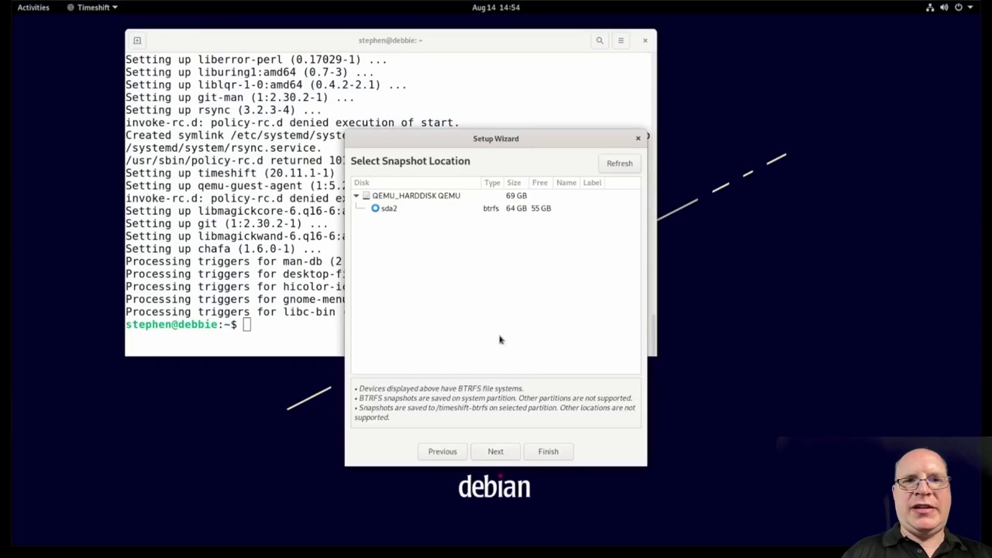
pyautogui.click(494, 451)
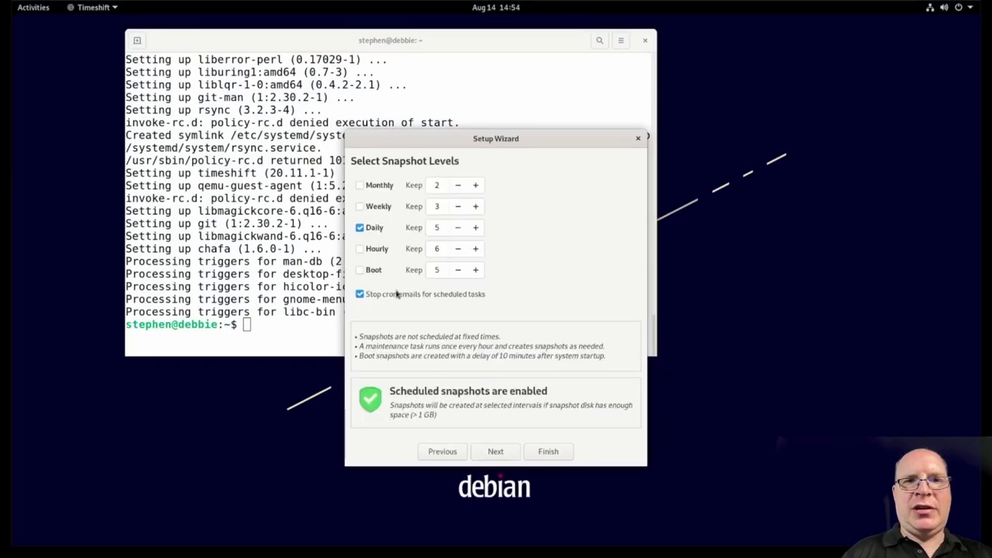
pyautogui.click(494, 452)
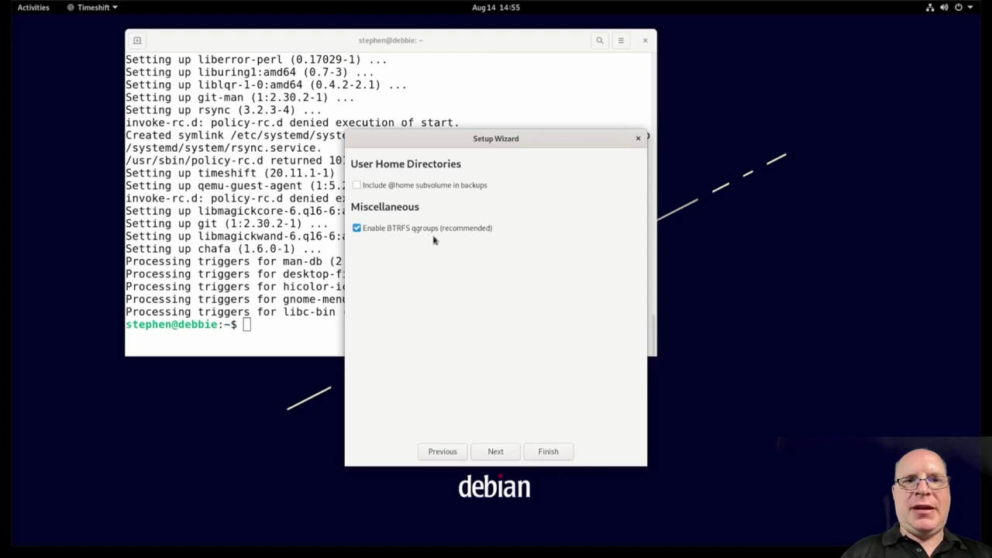
pyautogui.click(496, 452)
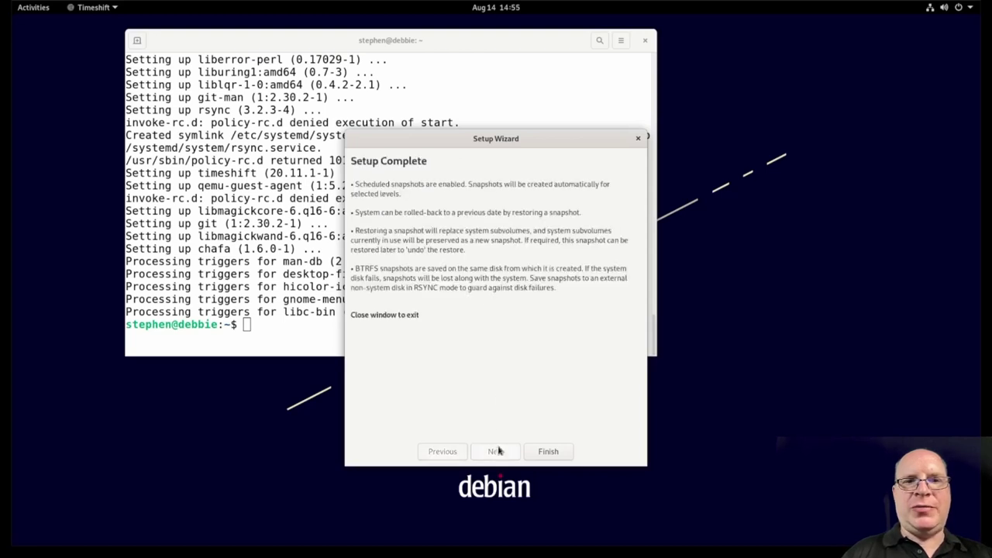
pyautogui.click(548, 451)
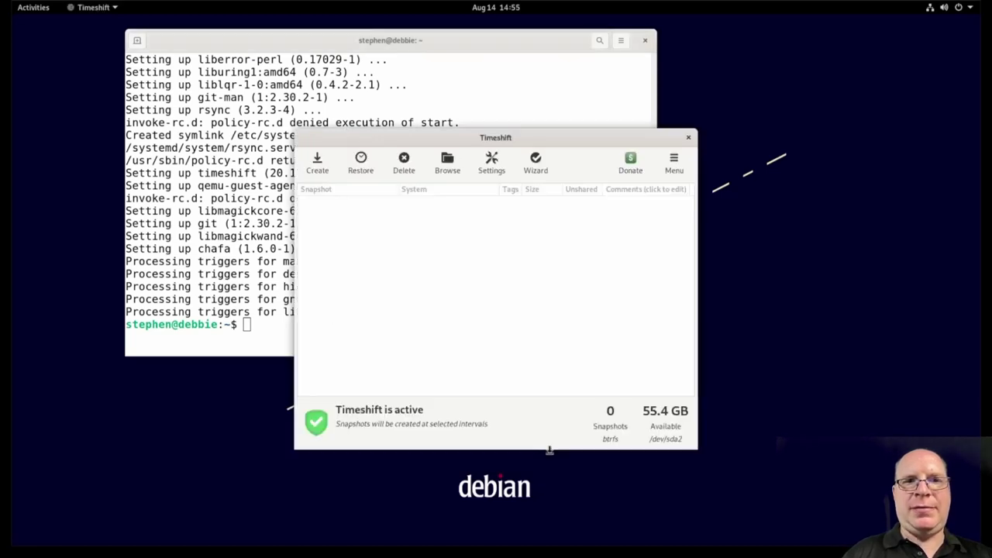
pyautogui.click(317, 161)
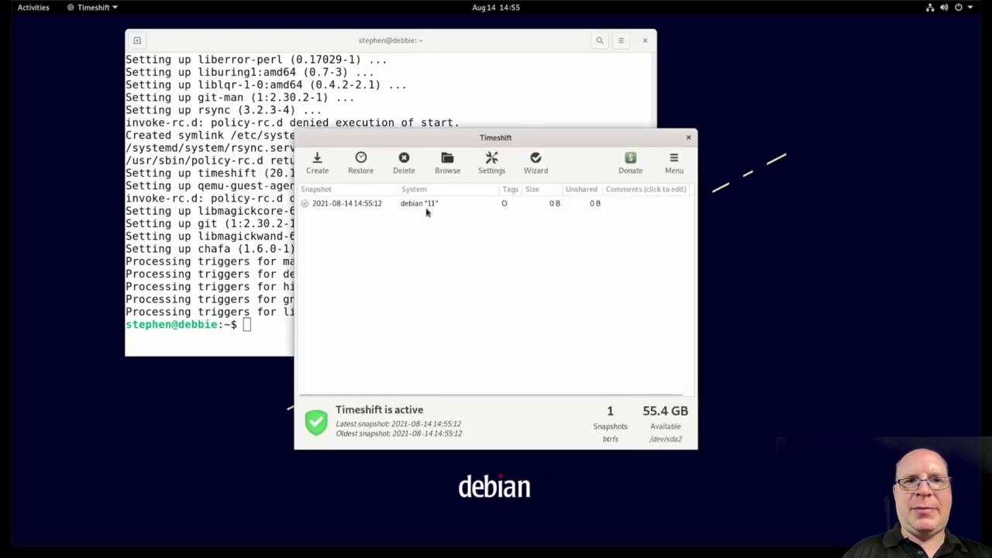
pyautogui.click(689, 139)
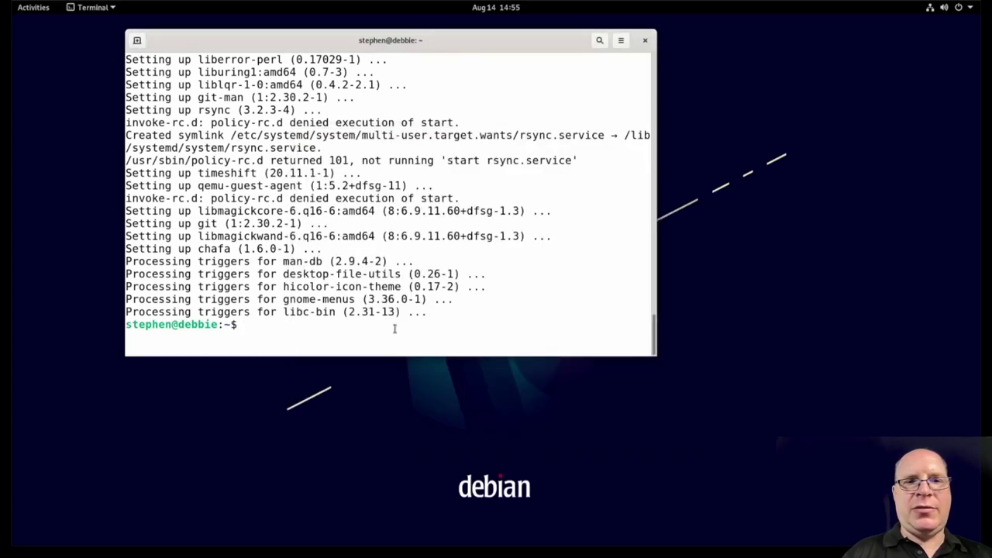
# Step: Edit /etc/apt/sources.list in nano, appending 'non-free contrib' to each repository line
pyautogui.hotkey('ctrl', 'l')
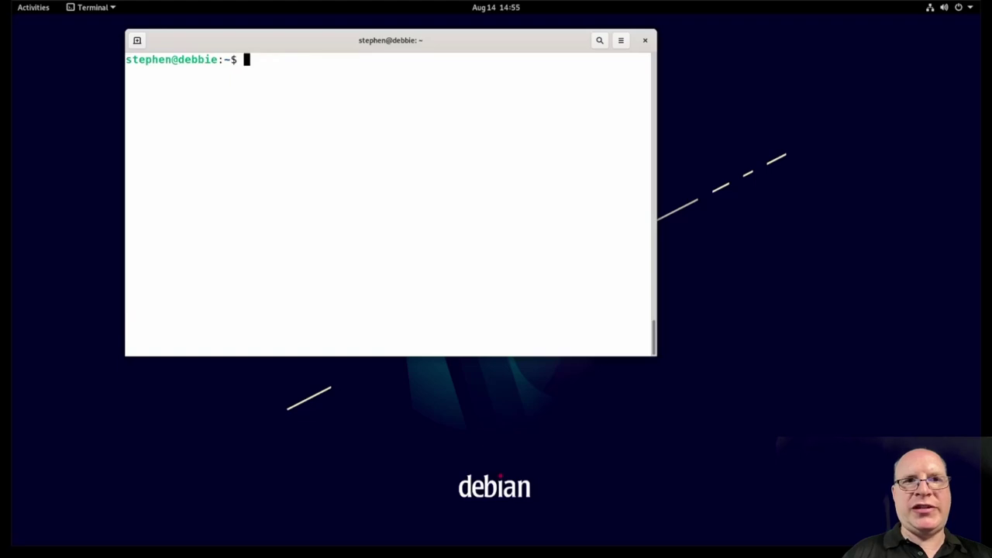
pyautogui.write('sudo ')
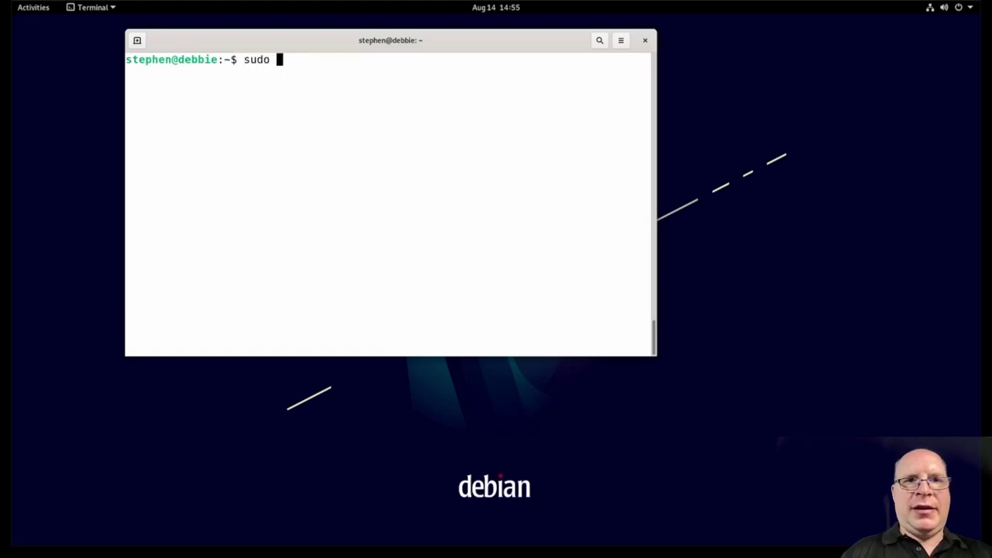
pyautogui.write('nano /etc')
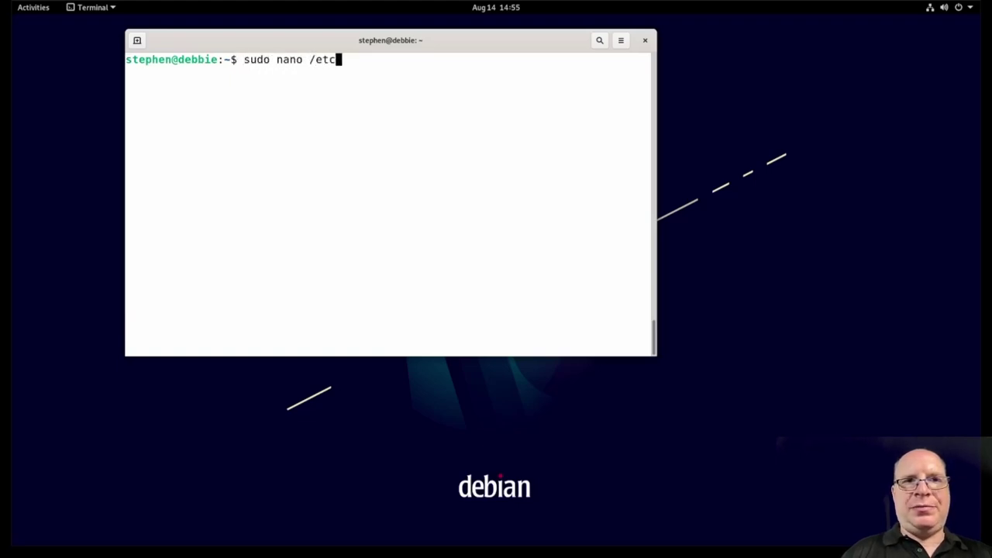
pyautogui.write('/apt/s')
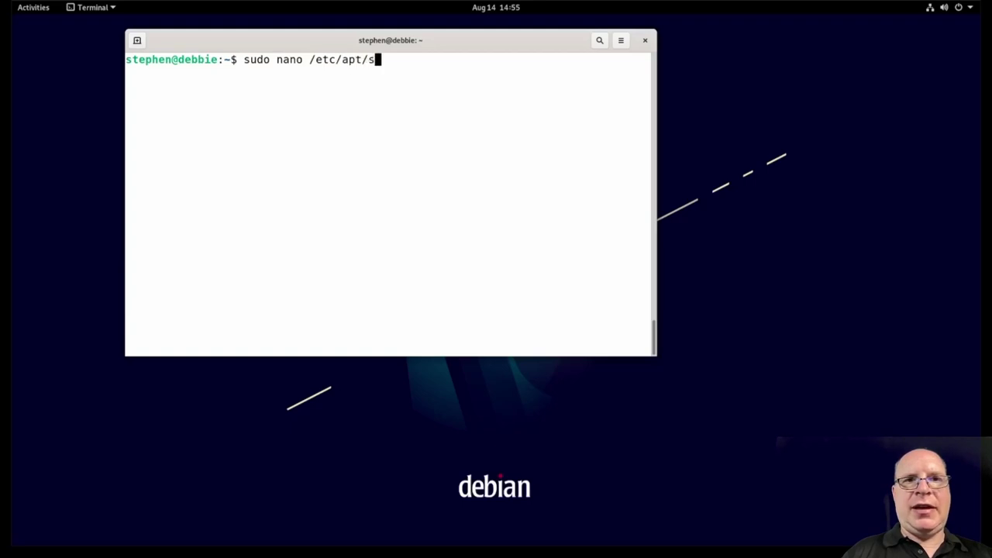
pyautogui.write('ources.list')
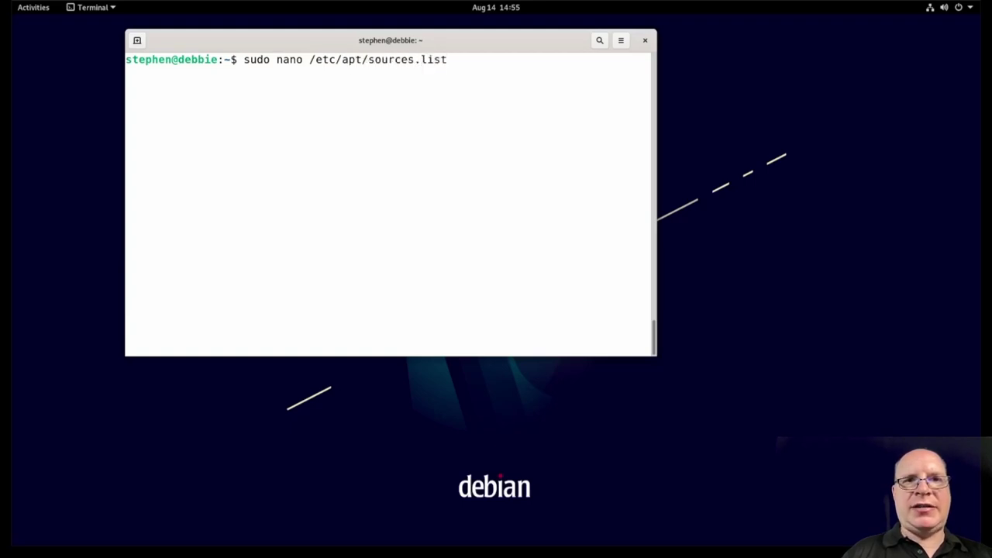
pyautogui.press('Return')
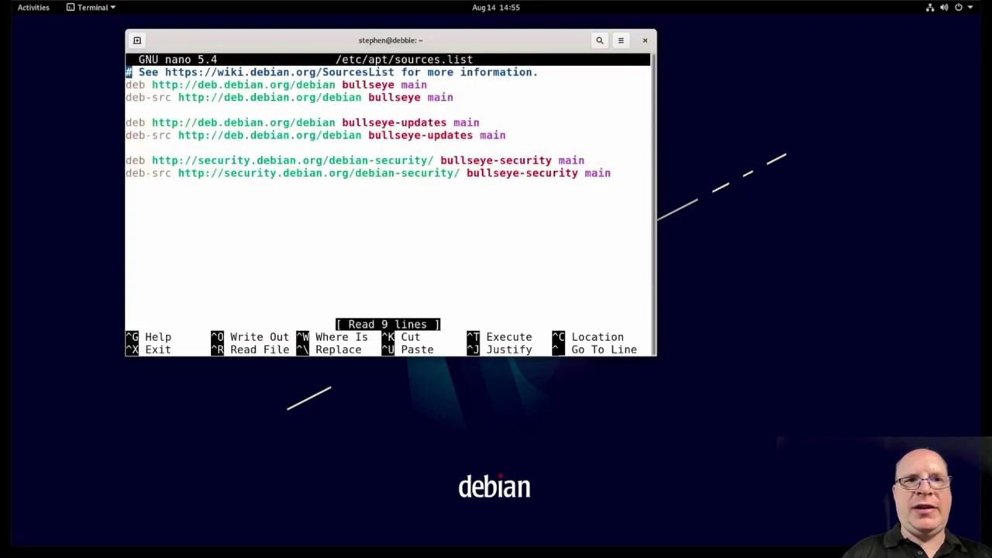
pyautogui.press('Down')
pyautogui.press('Right')
pyautogui.press('Right')
pyautogui.press('Right')
pyautogui.press('Right')
pyautogui.press('Right')
pyautogui.press('Right')
pyautogui.press('Right')
pyautogui.press('Right')
pyautogui.press('Right')
pyautogui.press('Right')
pyautogui.press('Right')
pyautogui.press('Right')
pyautogui.press('Right')
pyautogui.press('Right')
pyautogui.press('Right')
pyautogui.press('Right')
pyautogui.press('Right')
pyautogui.press('Right')
pyautogui.press('Right')
pyautogui.press('Right')
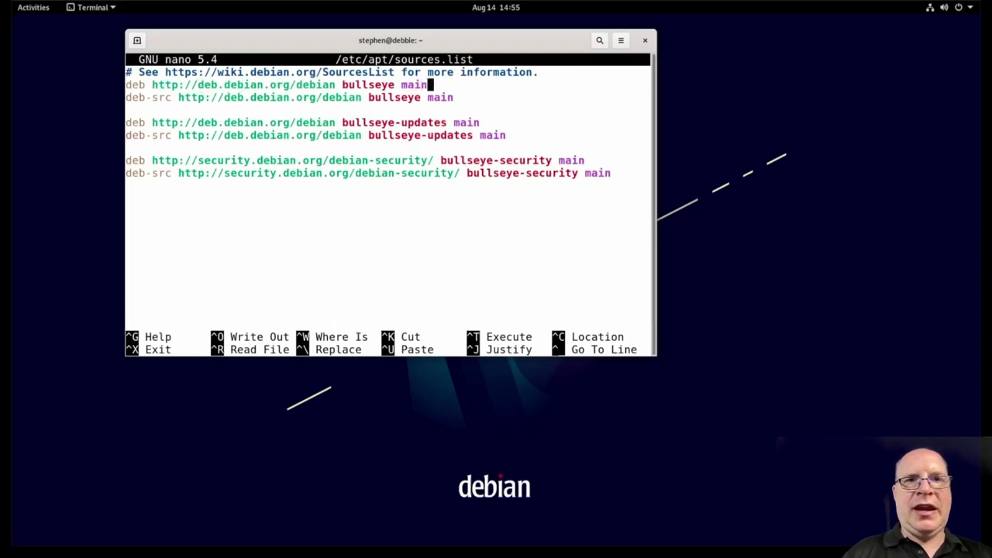
pyautogui.write('non-free')
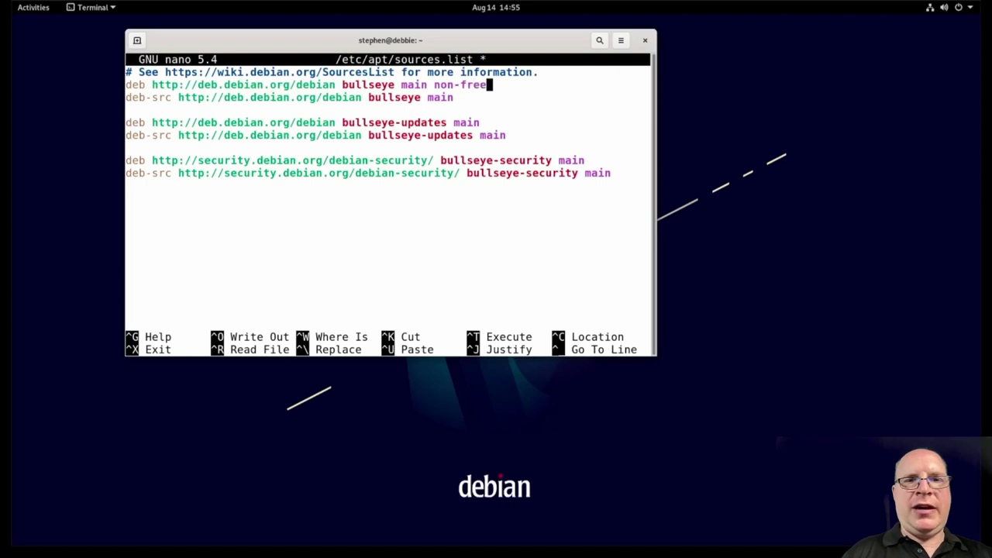
pyautogui.write(' contrib')
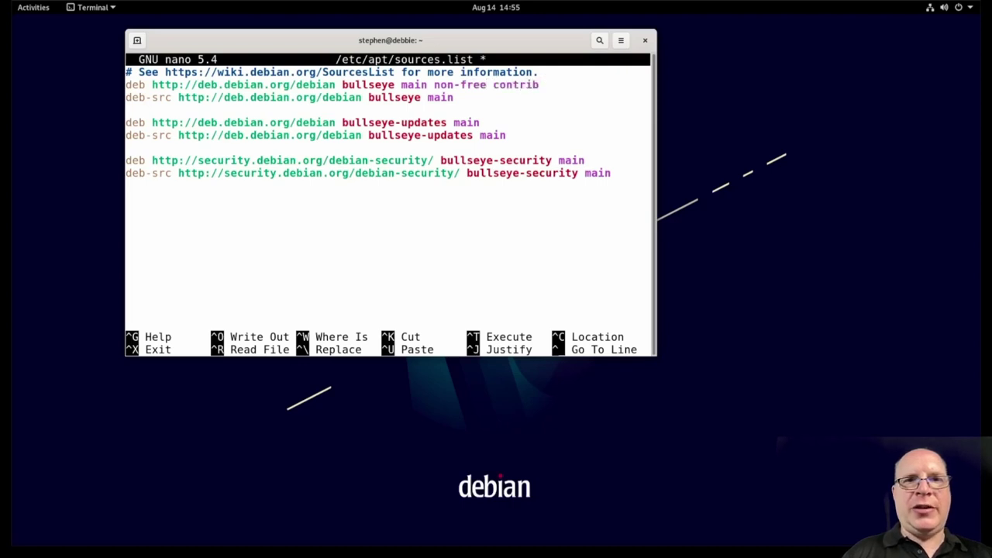
pyautogui.write(' non-')
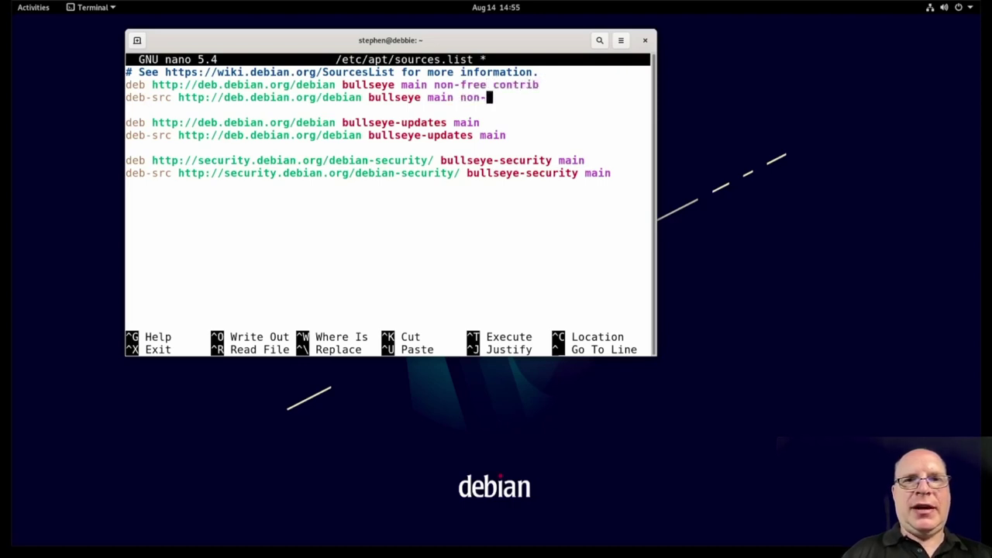
pyautogui.write('free contrib')
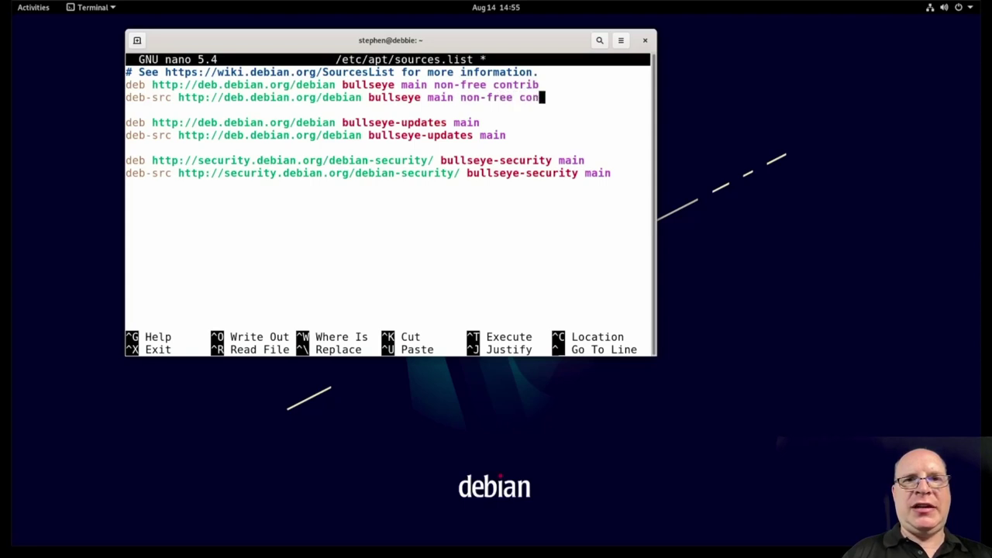
pyautogui.press('Down')
pyautogui.press('Down')
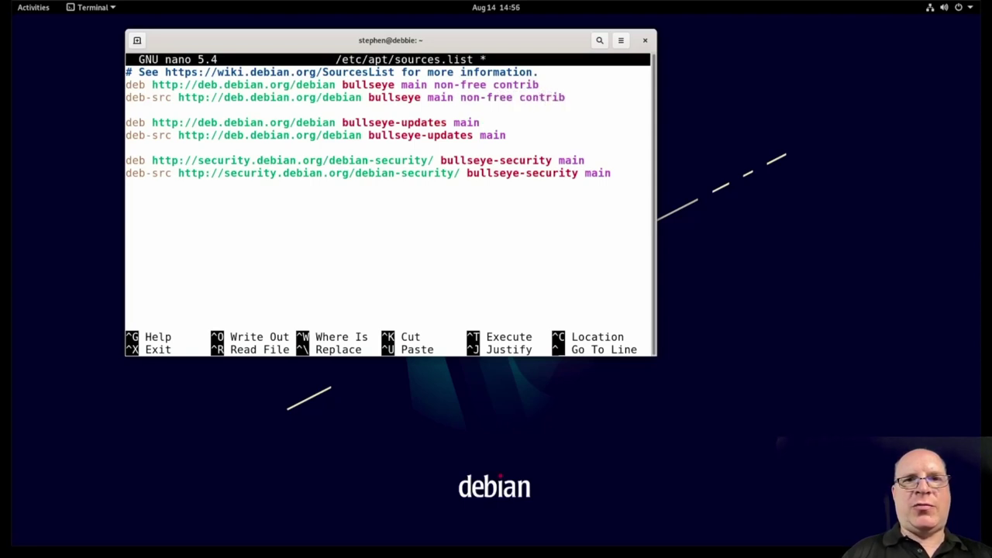
pyautogui.write('non-free ')
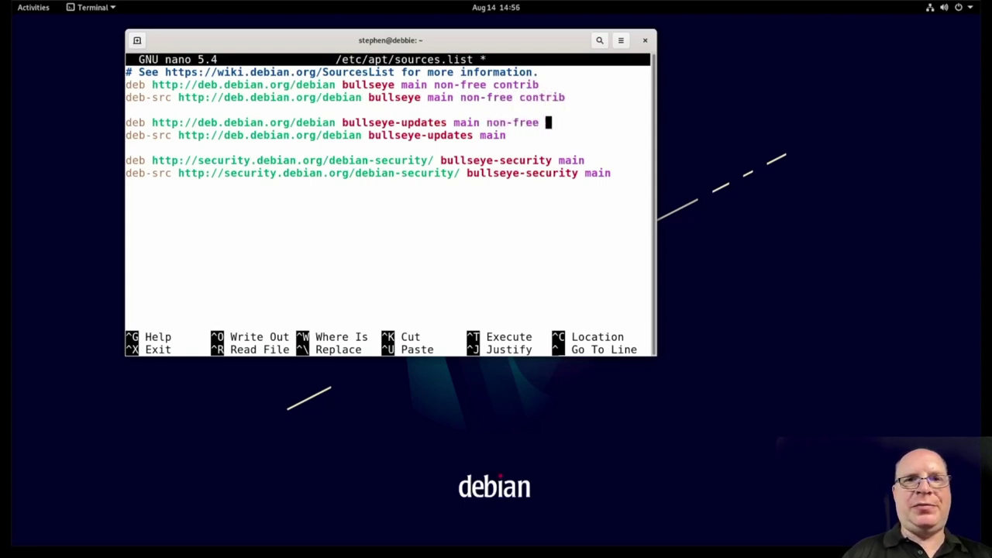
pyautogui.write('contrib')
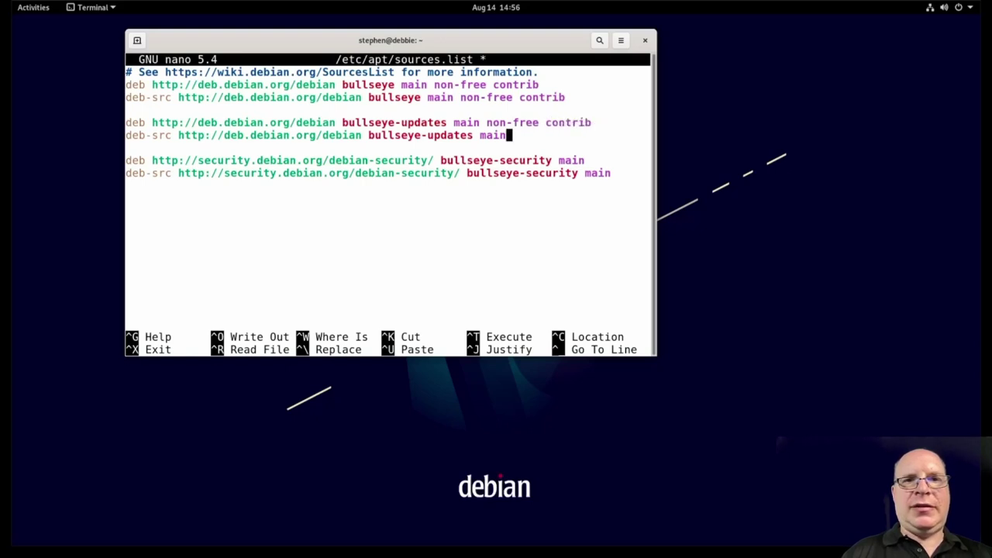
pyautogui.write(' non')
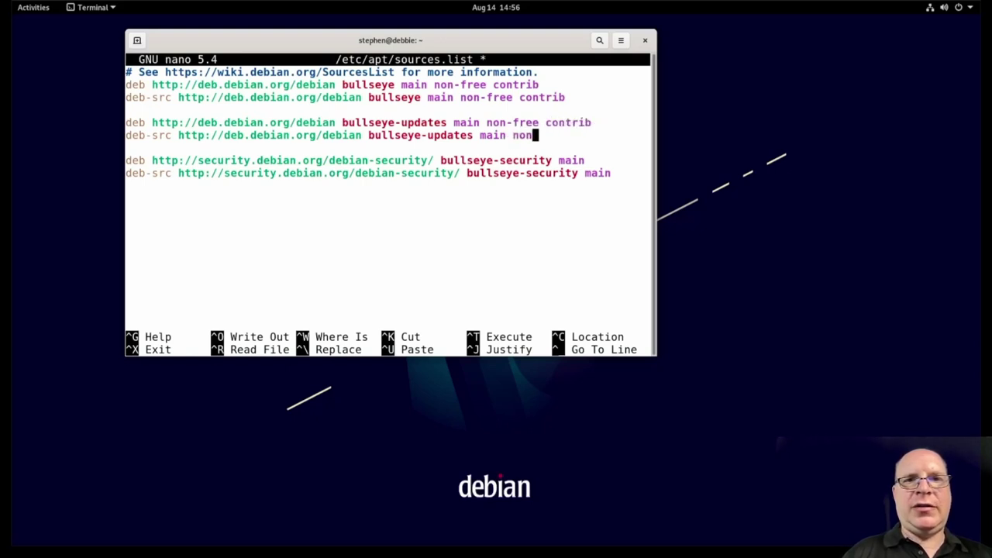
pyautogui.write('-free contrib')
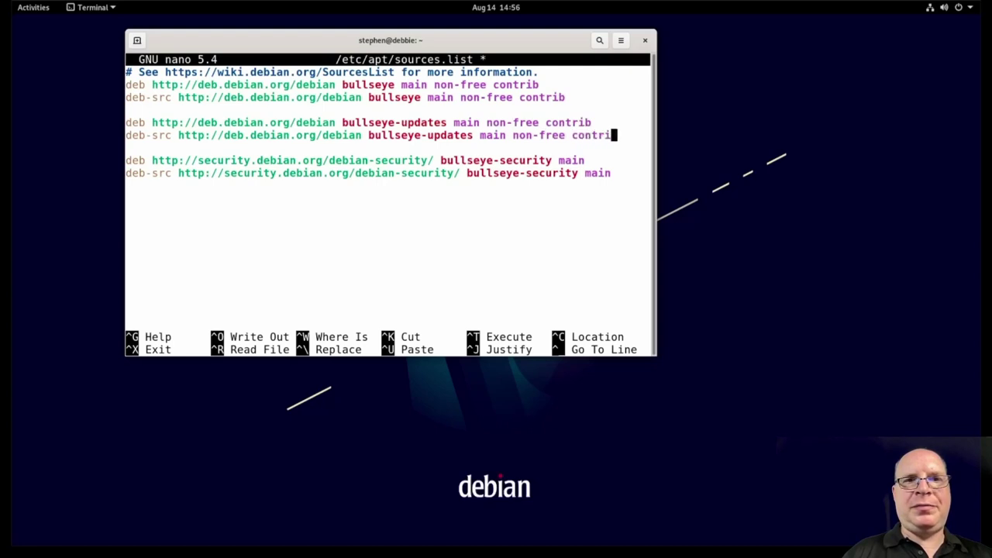
pyautogui.click(586, 160)
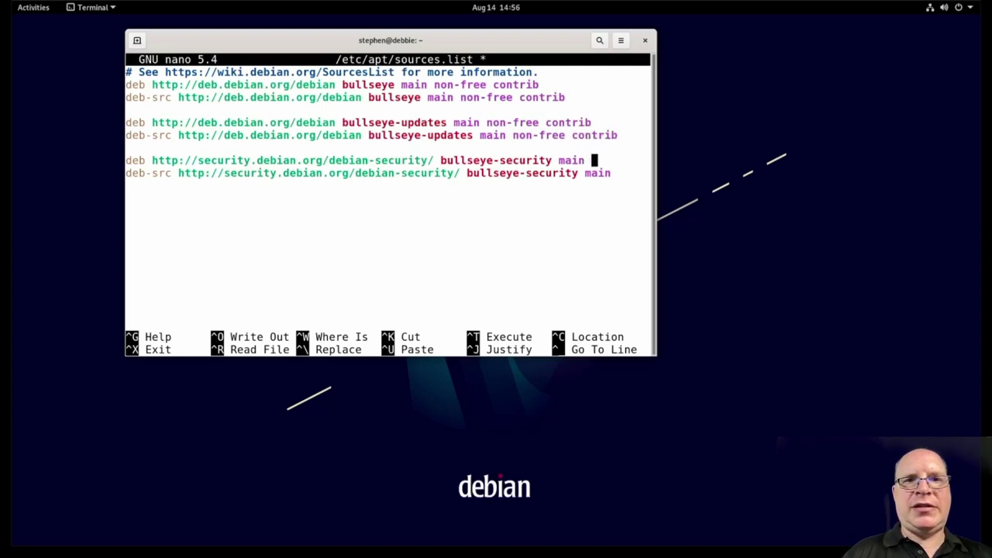
pyautogui.write('non-free con')
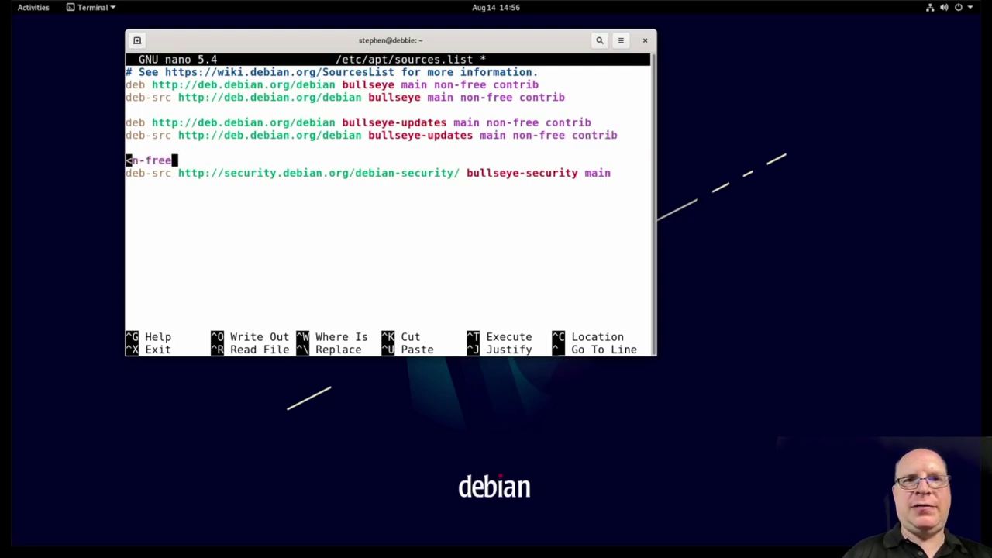
pyautogui.write('trib')
pyautogui.press('Down')
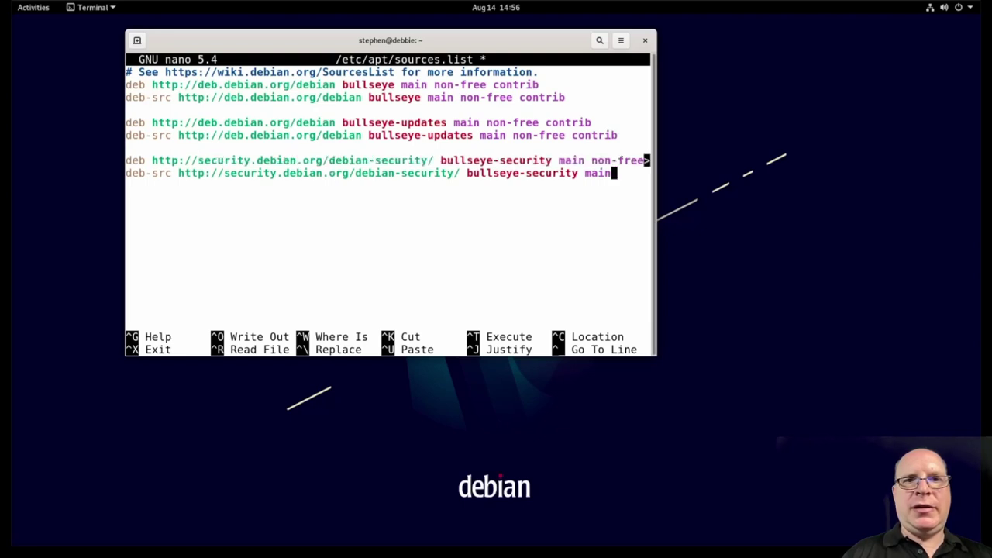
pyautogui.write('non-')
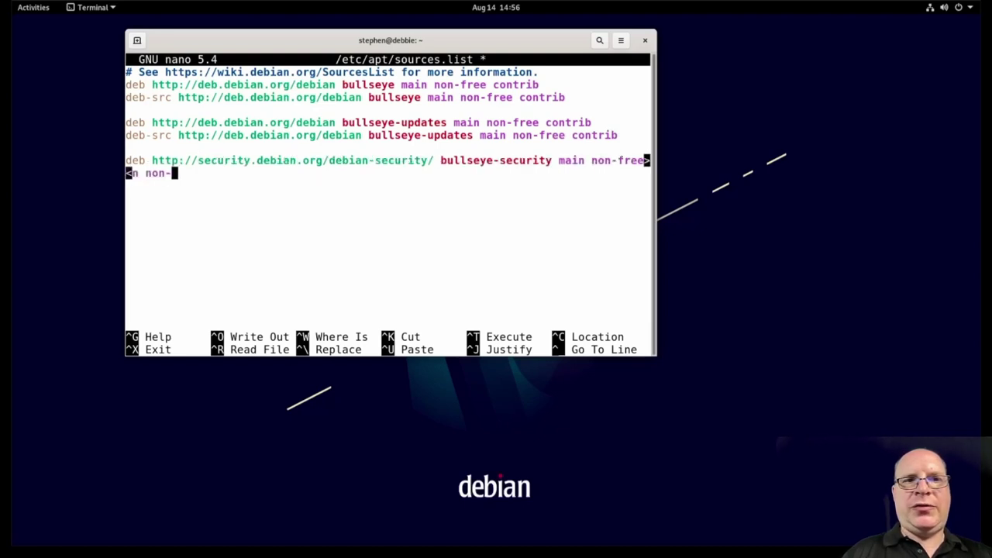
pyautogui.write('free contrib')
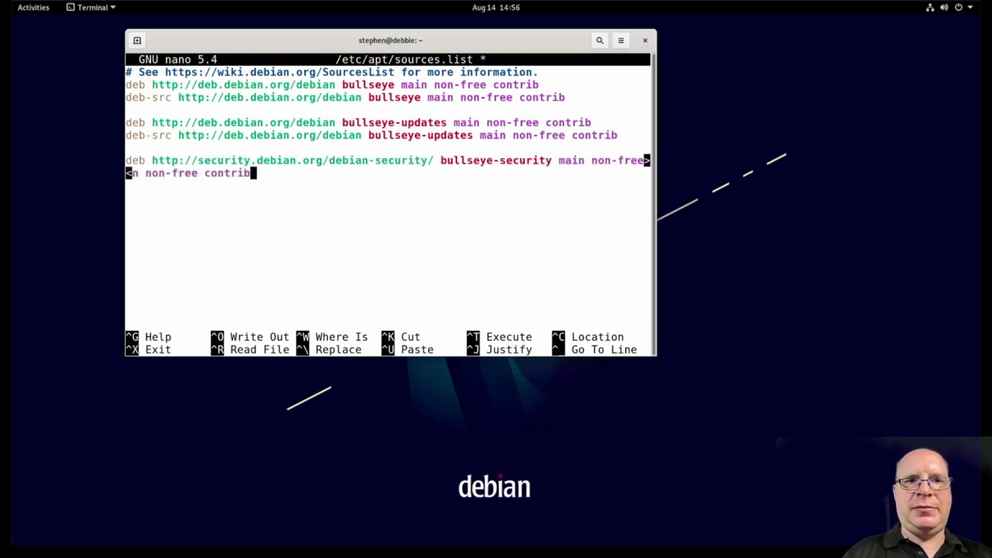
pyautogui.press('Down')
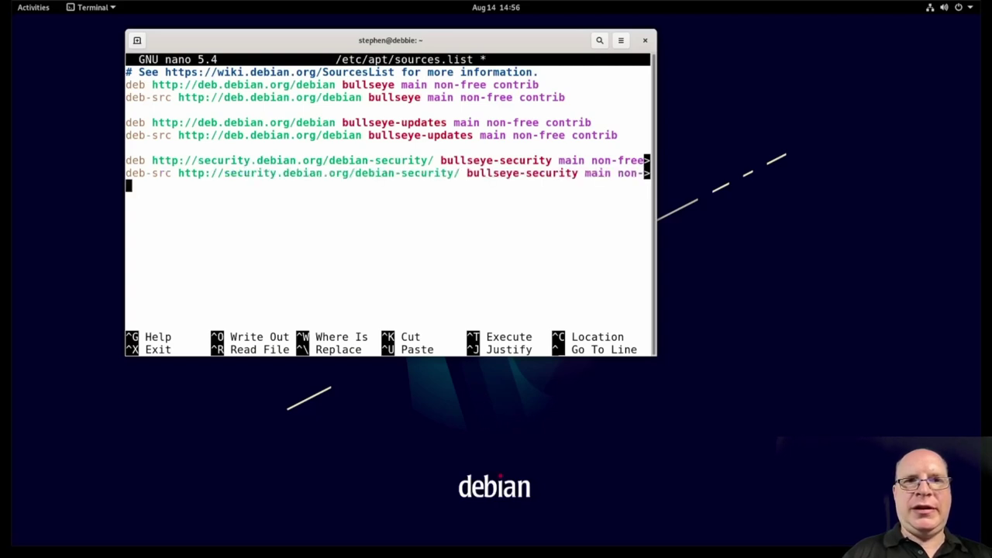
# Step: Save sources.list and refresh the package lists with 'sudo apt update'
pyautogui.hotkey('ctrl', 'x')
pyautogui.press('y')
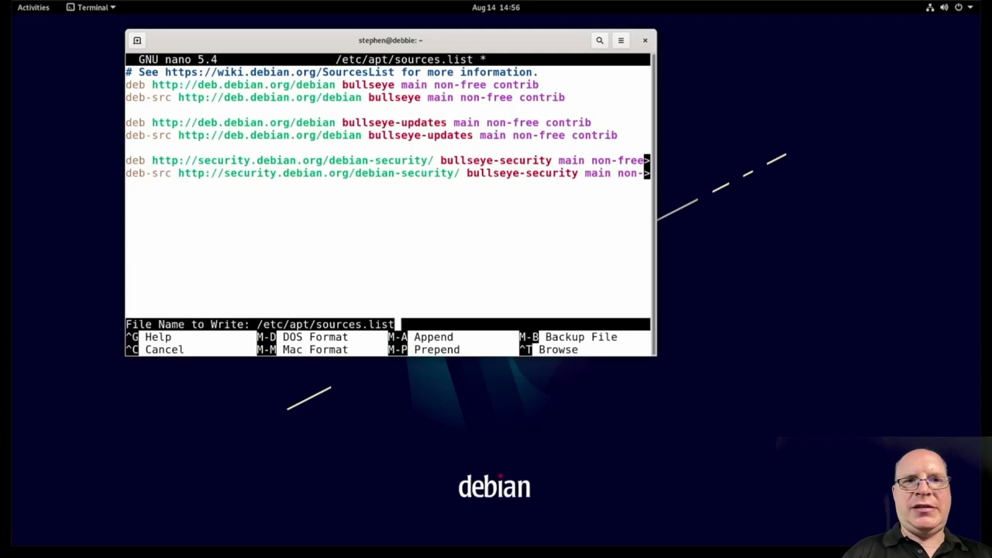
pyautogui.press('Return')
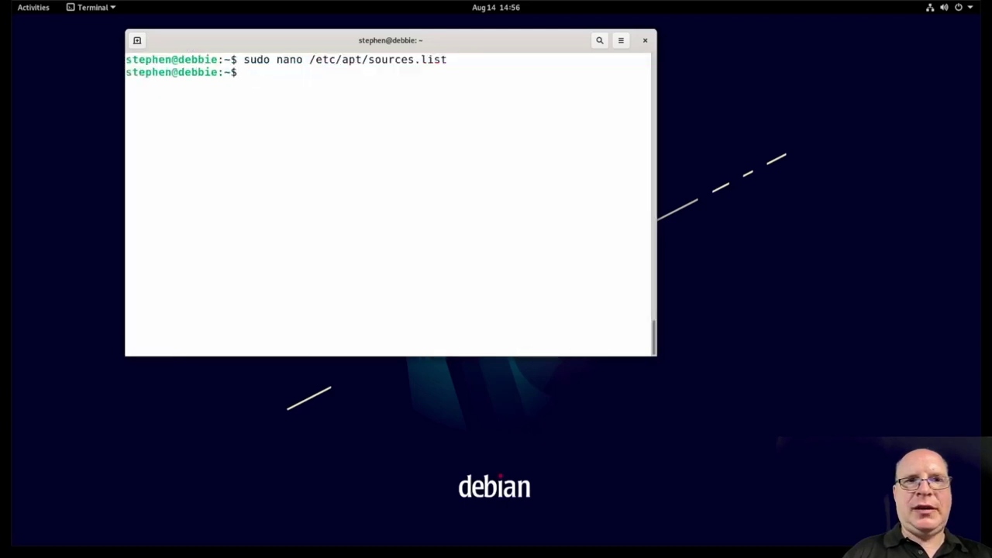
pyautogui.write('sudo apt ')
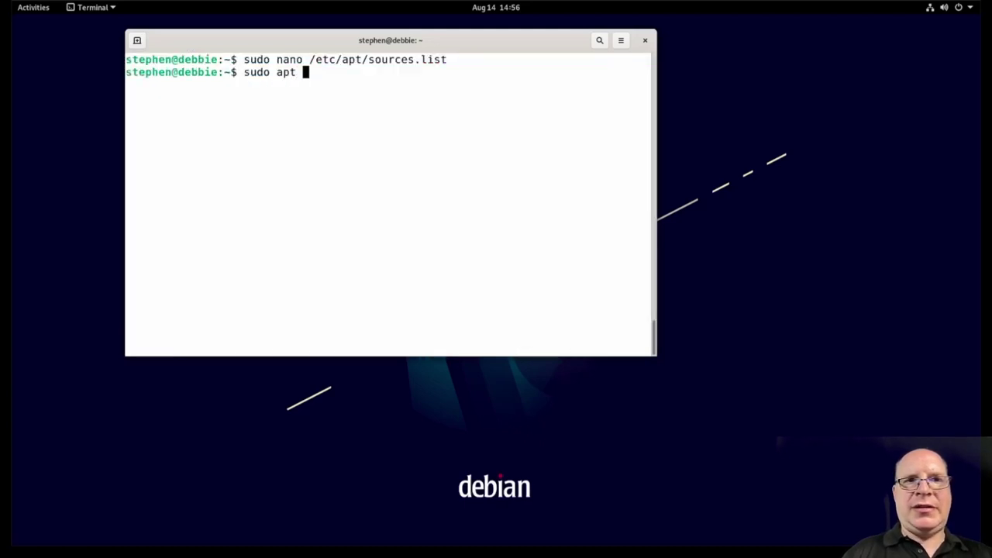
pyautogui.write('update')
pyautogui.press('Return')
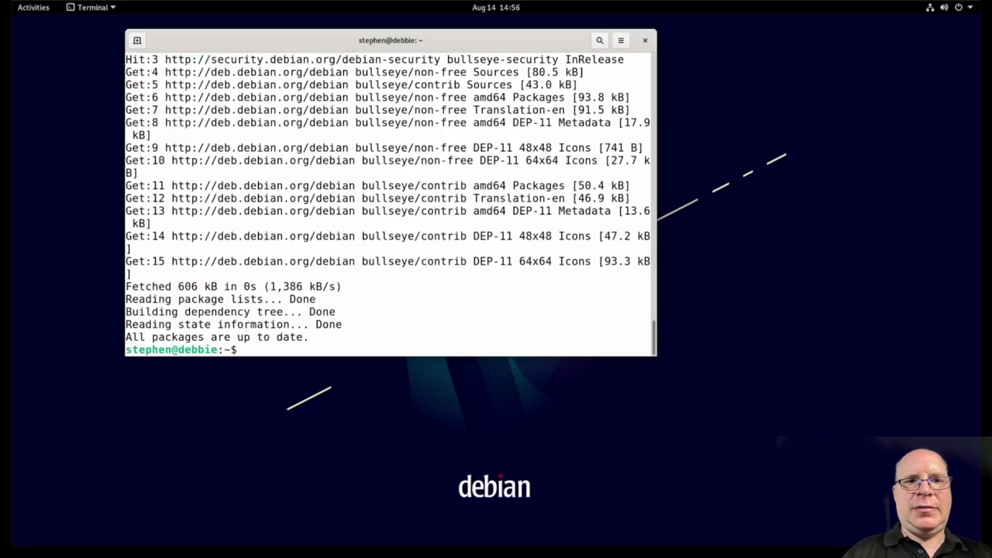
pyautogui.hotkey('ctrl', 'l')
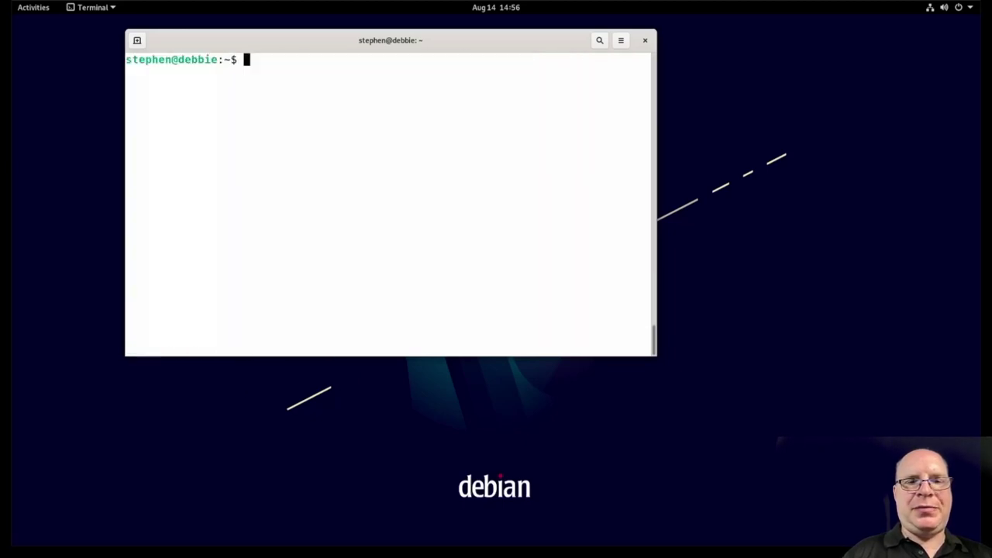
pyautogui.press('Up')
pyautogui.press('Up')
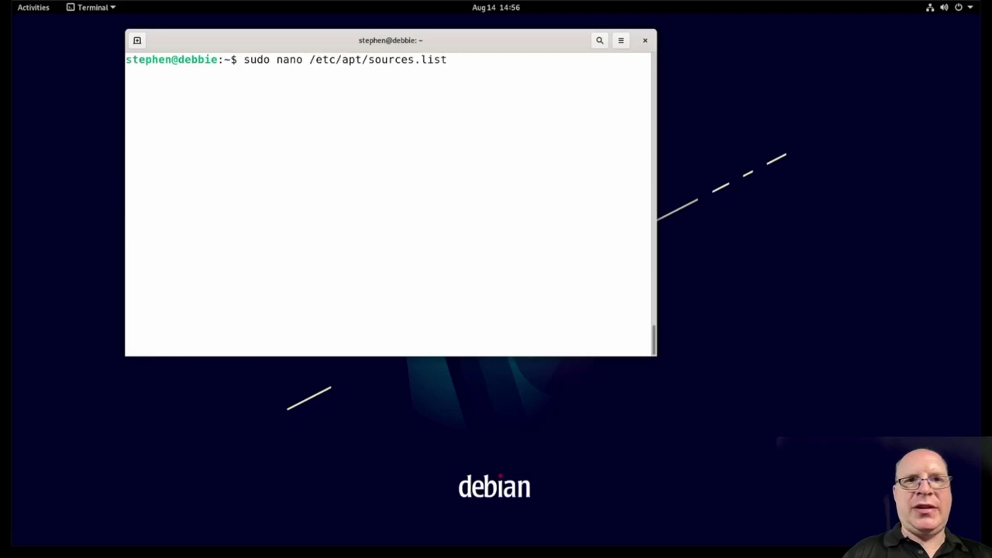
pyautogui.press('Return')
pyautogui.press('Down')
pyautogui.press('Down')
pyautogui.press('Down')
pyautogui.press('Down')
pyautogui.press('Down')
pyautogui.press('Down')
pyautogui.press('Down')
pyautogui.press('Down')
pyautogui.press('Down')
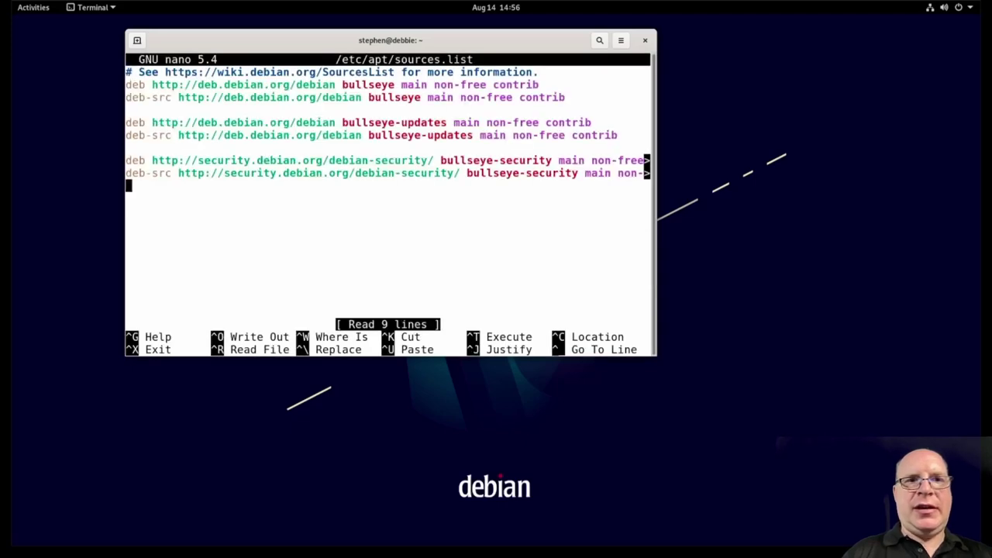
pyautogui.press('Return')
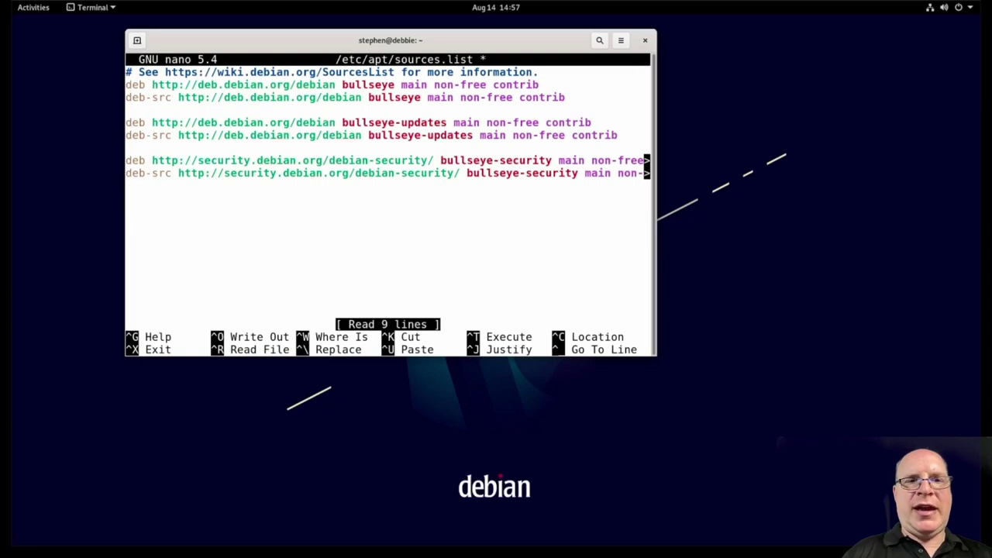
pyautogui.write('# ')
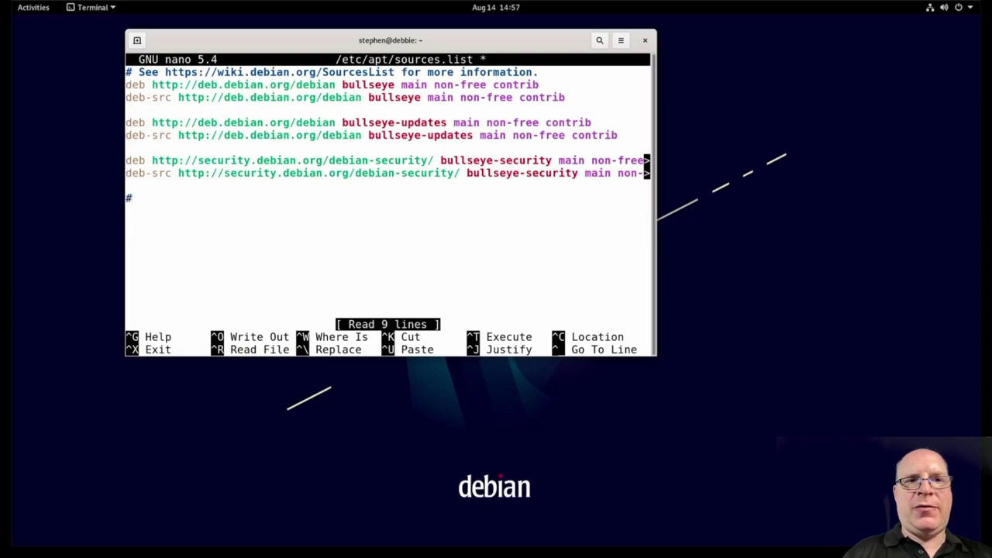
pyautogui.write('Experimental Repo')
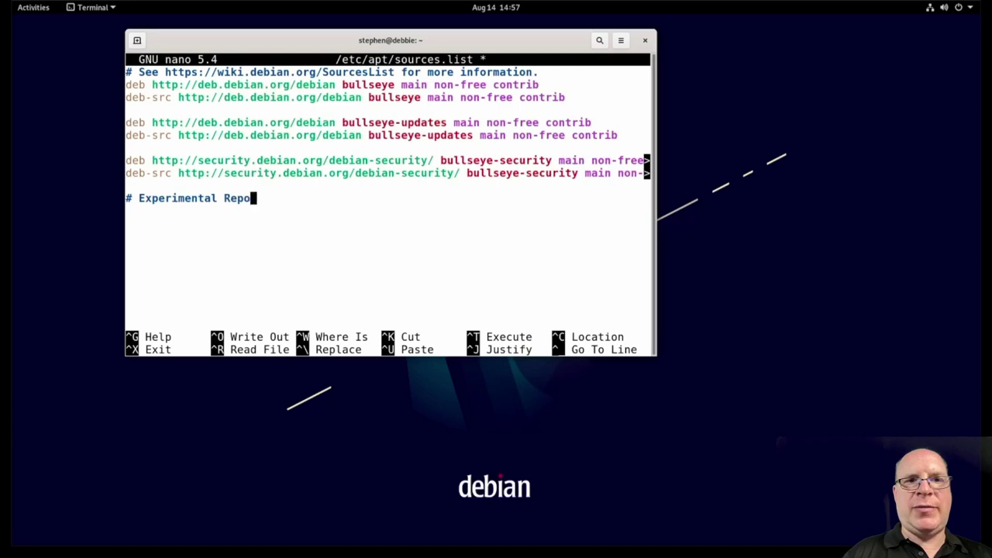
pyautogui.press('Return')
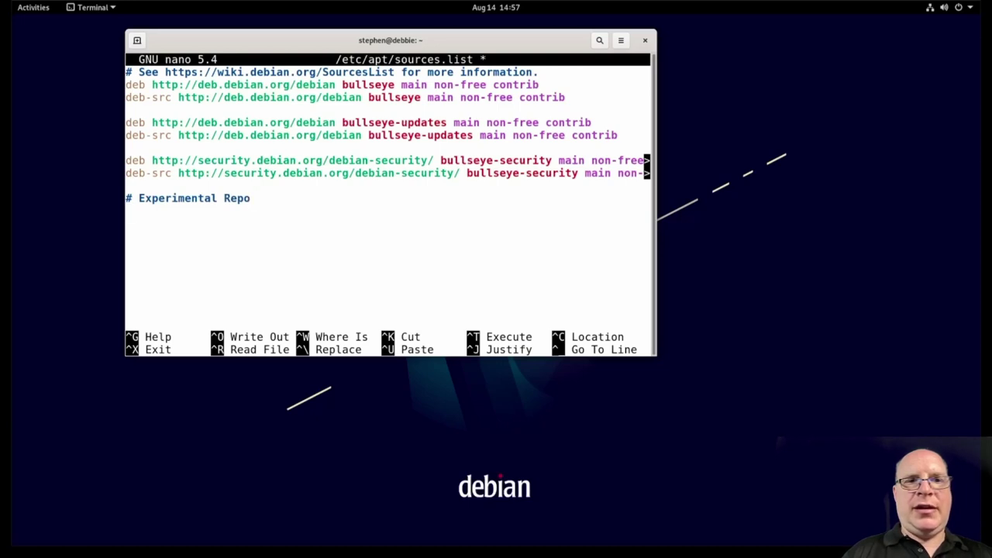
pyautogui.write('deb http://deb.debian')
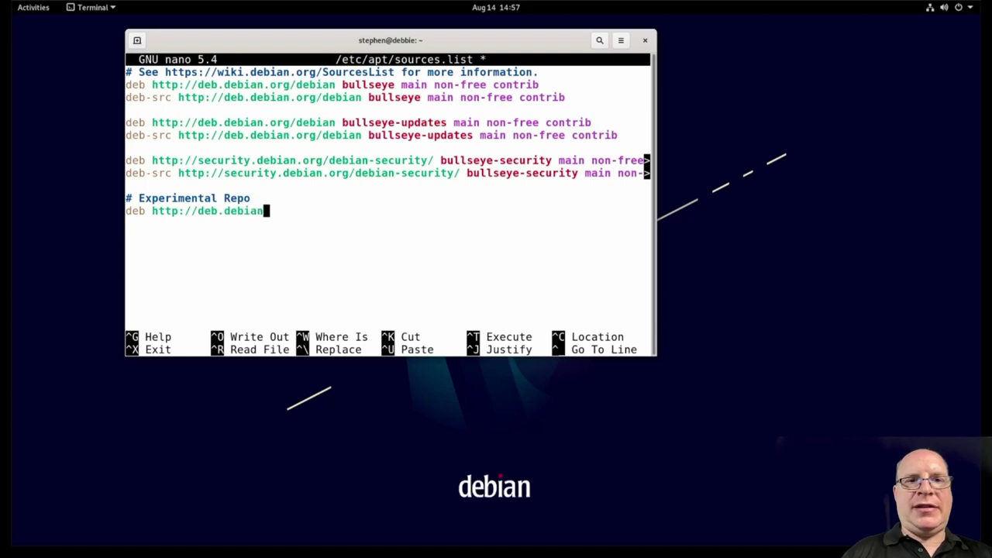
pyautogui.write('.org/debian')
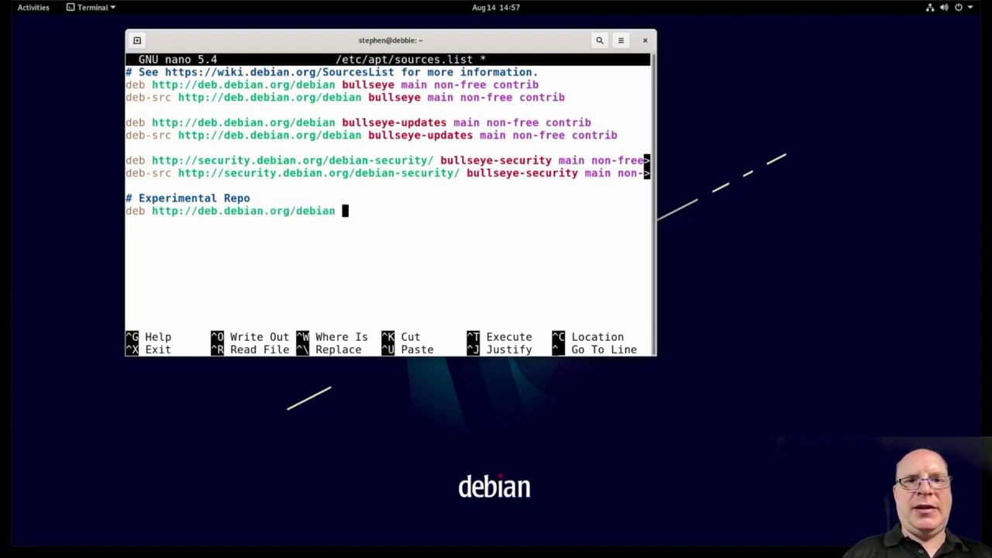
pyautogui.write(' experimental main')
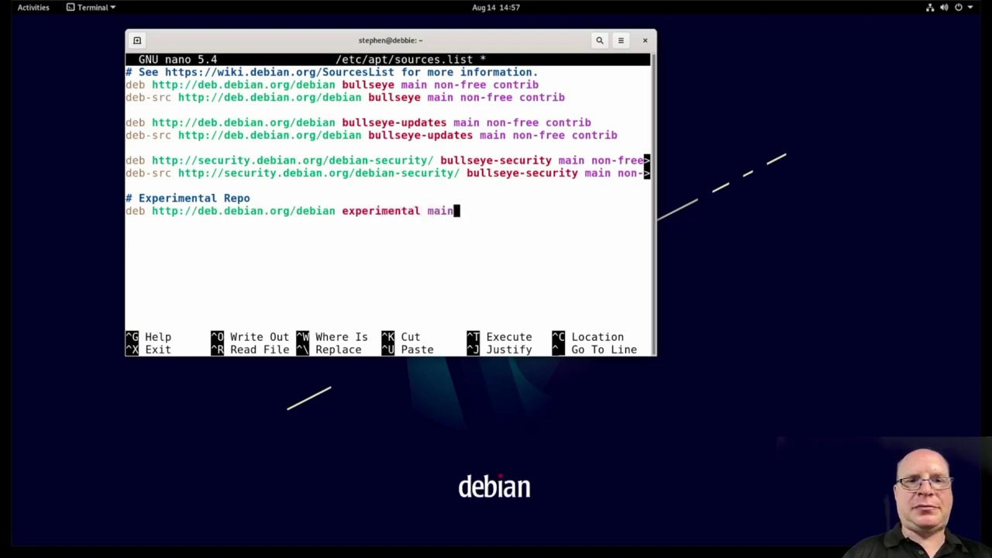
# Step: Save the file, rerun 'sudo apt update', and clear the terminal
pyautogui.hotkey('ctrl', 'x')
pyautogui.press('y')
pyautogui.press('Return')
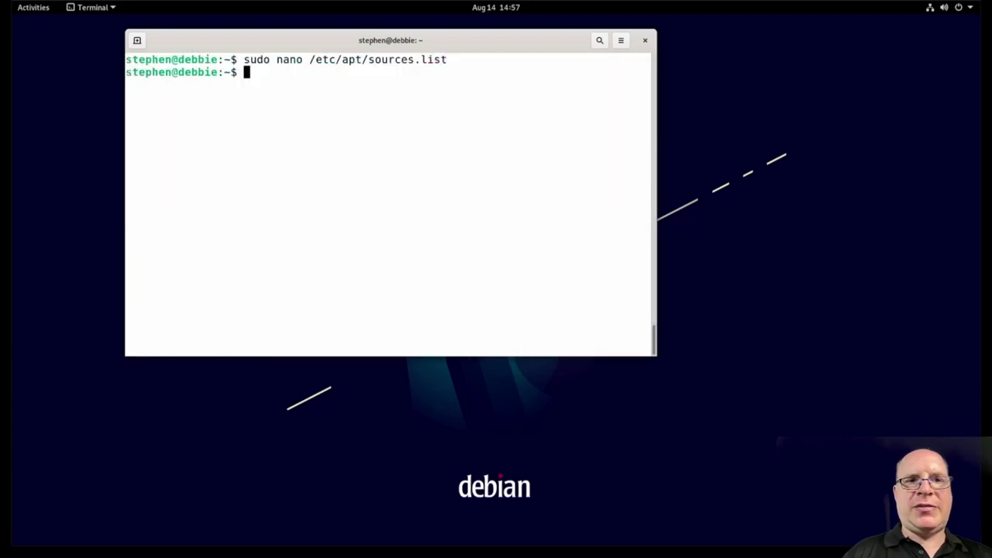
pyautogui.press('Up')
pyautogui.press('Up')
pyautogui.press('Return')
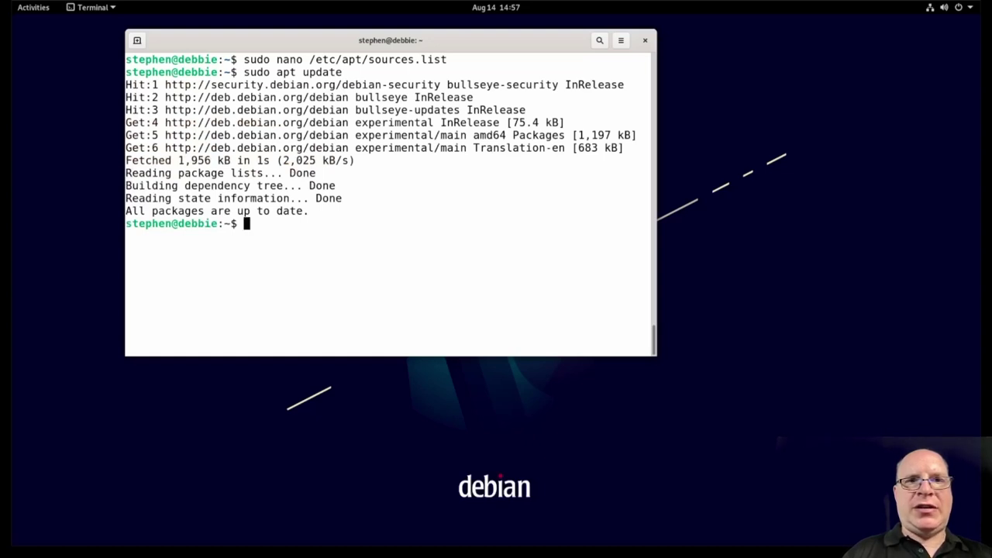
pyautogui.hotkey('ctrl', 'l')
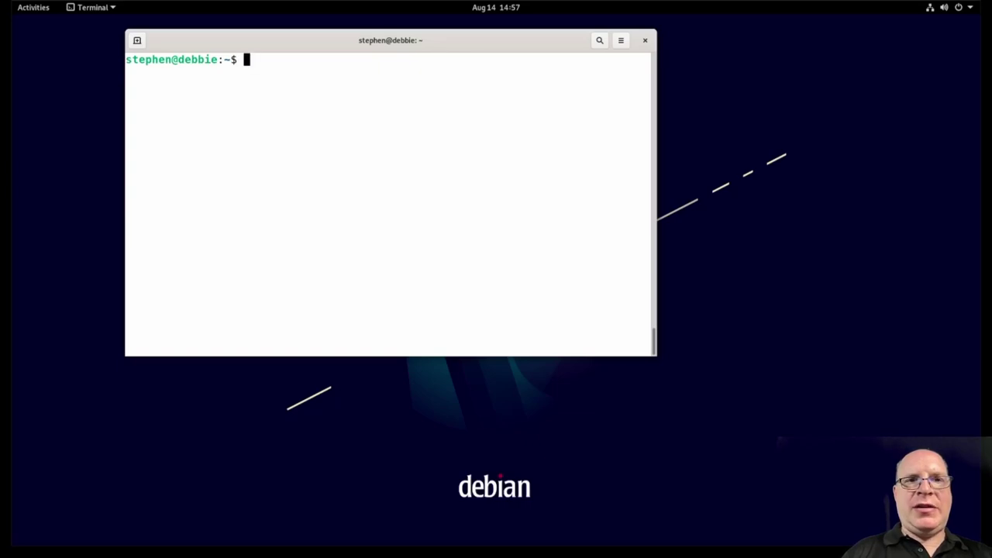
# Step: Run 'sudo apt -t experimental install' for gnome-session, gnome-shell, gnome-backgrounds, gnome-applets, gnome-control-center, mutter and gjs
pyautogui.write('sudo ')
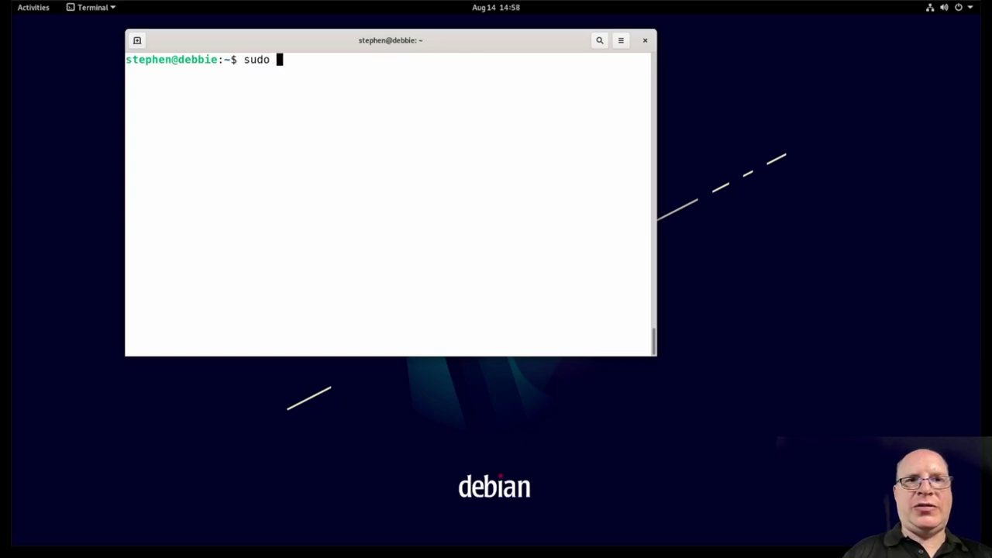
pyautogui.write('apt -t experimental')
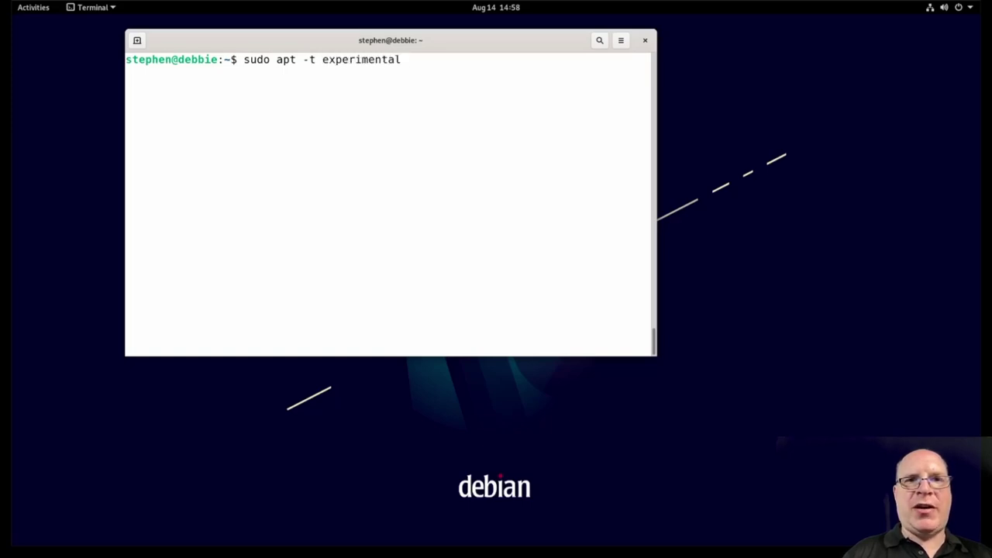
pyautogui.write(' install gnome')
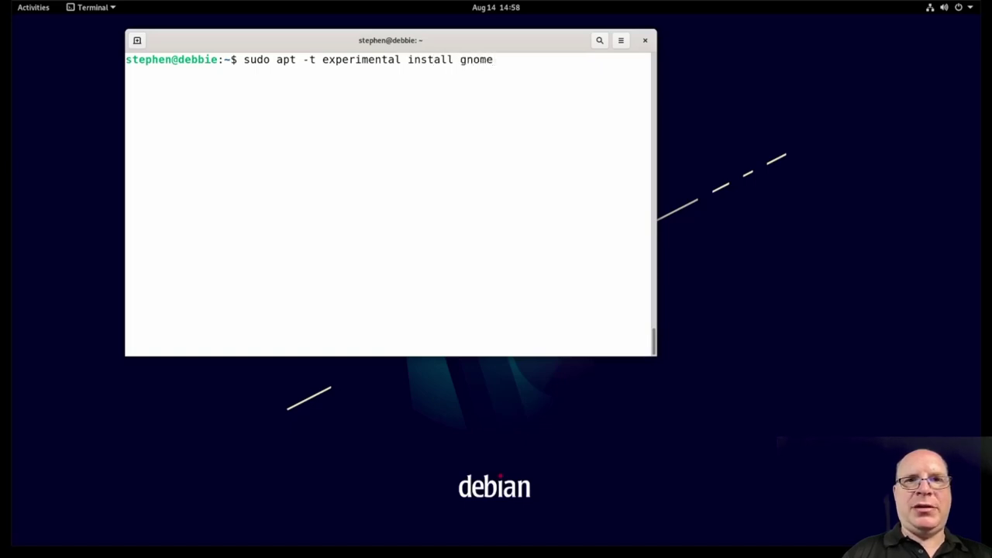
pyautogui.write('-session ')
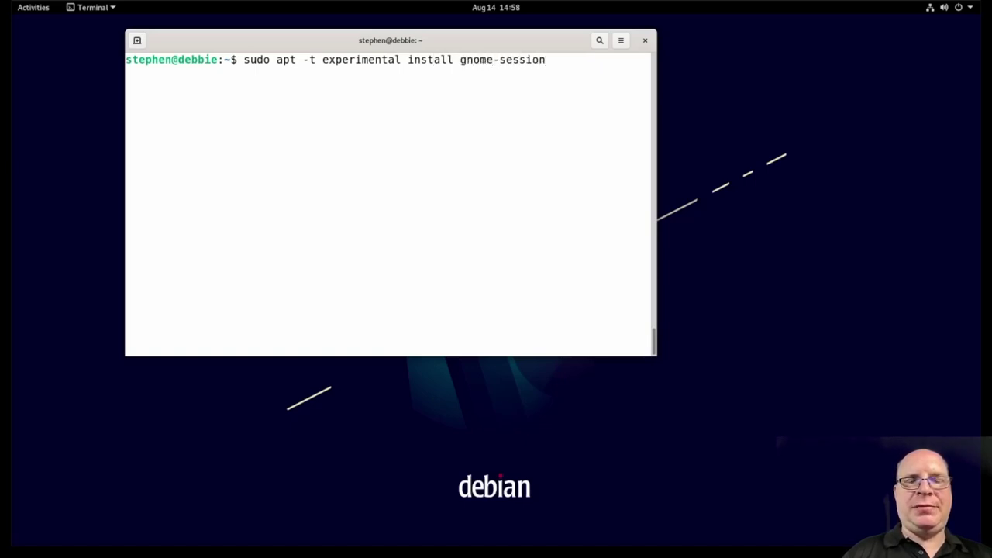
pyautogui.write('gnome-shel')
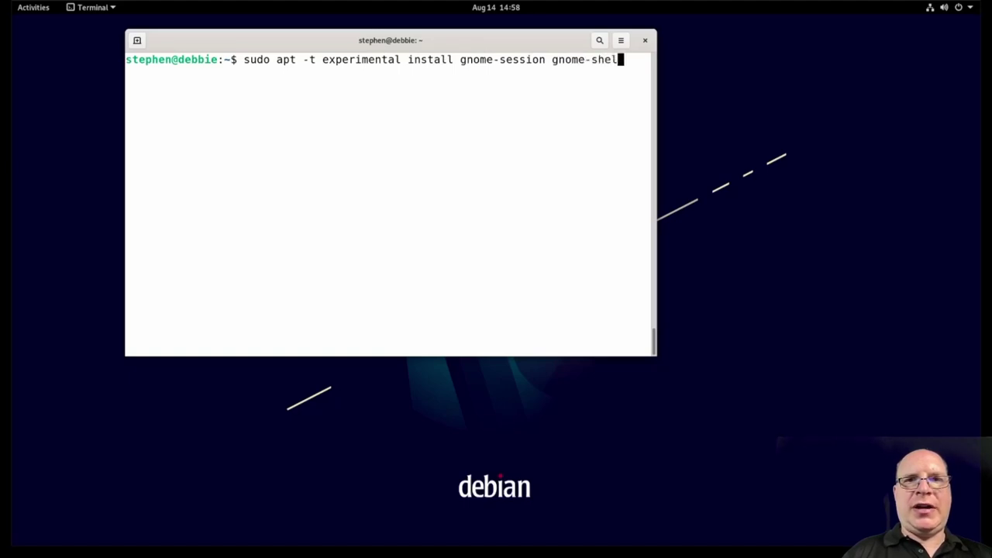
pyautogui.write('l gnome')
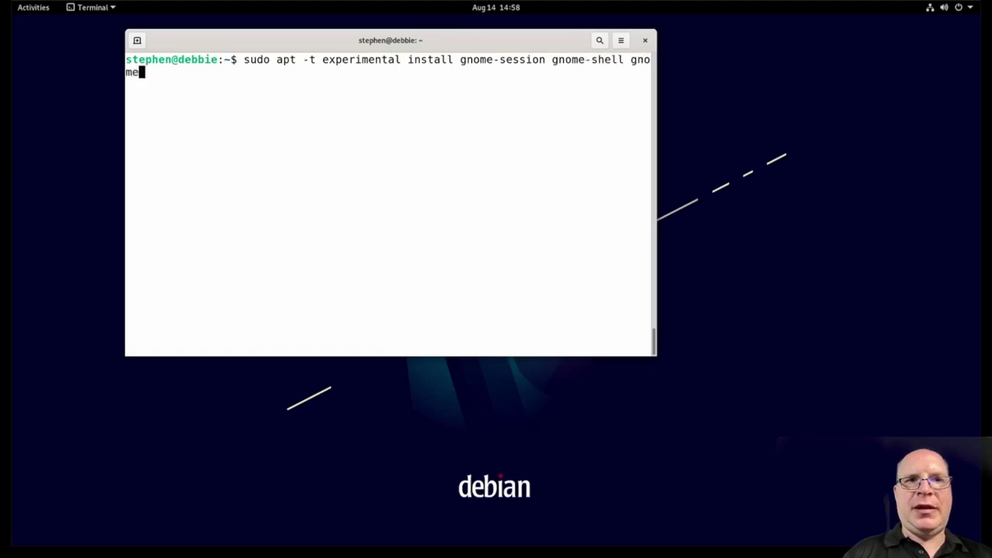
pyautogui.write('-backgrou')
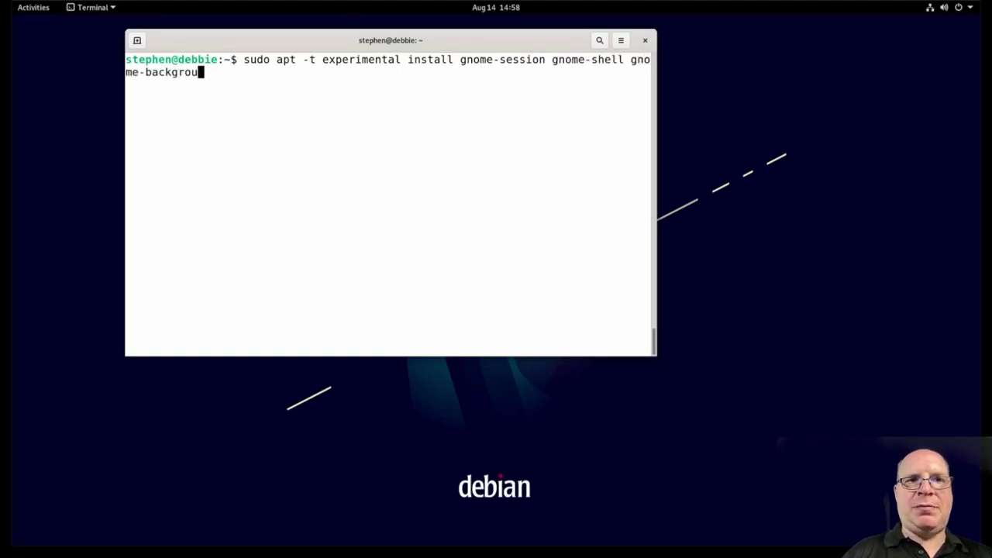
pyautogui.write('nds')
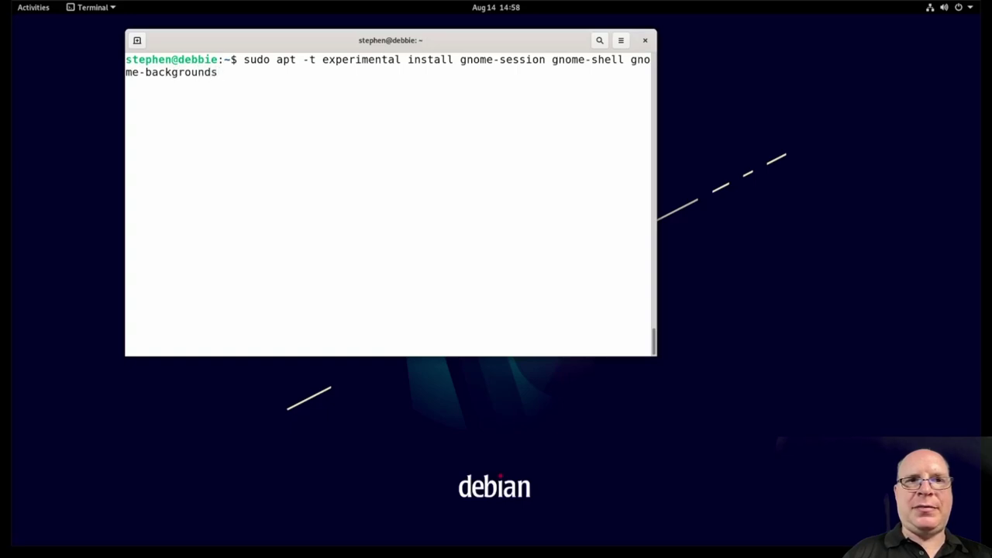
pyautogui.write(' gnome-a')
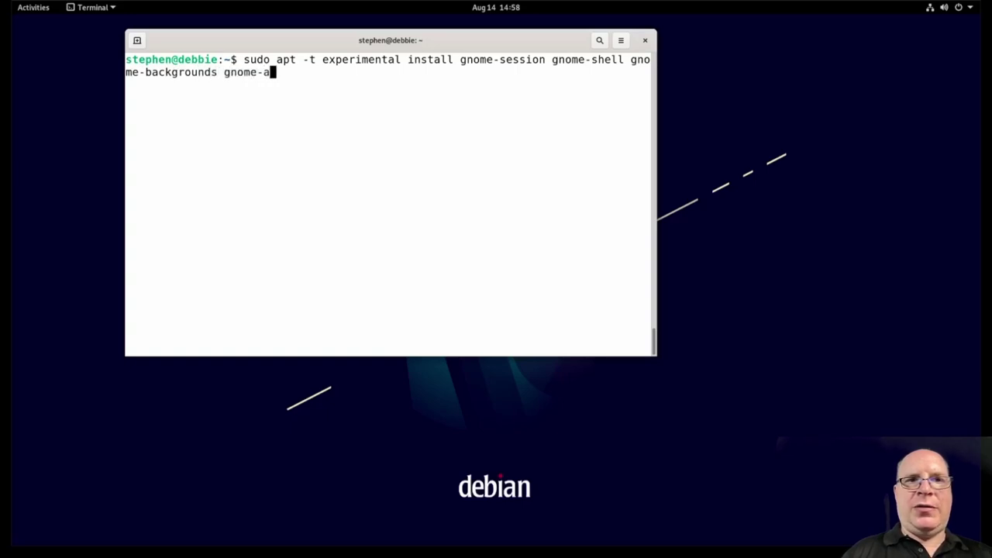
pyautogui.write('pplets ')
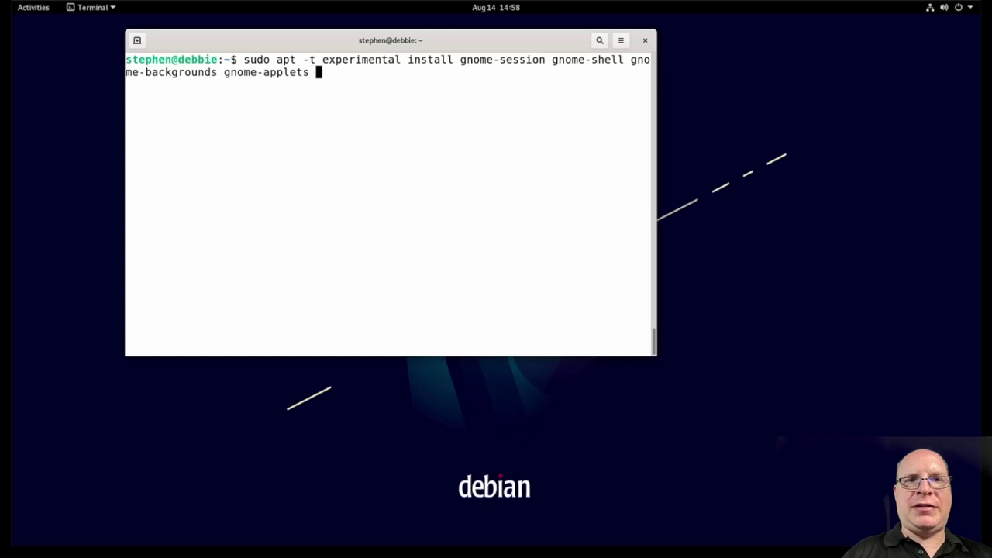
pyautogui.write('gnome-')
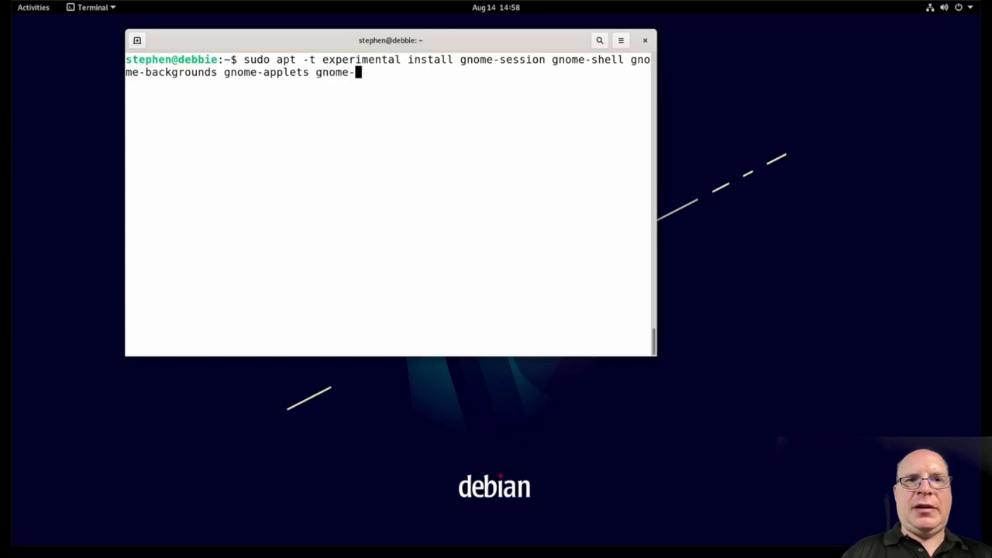
pyautogui.write('control-c')
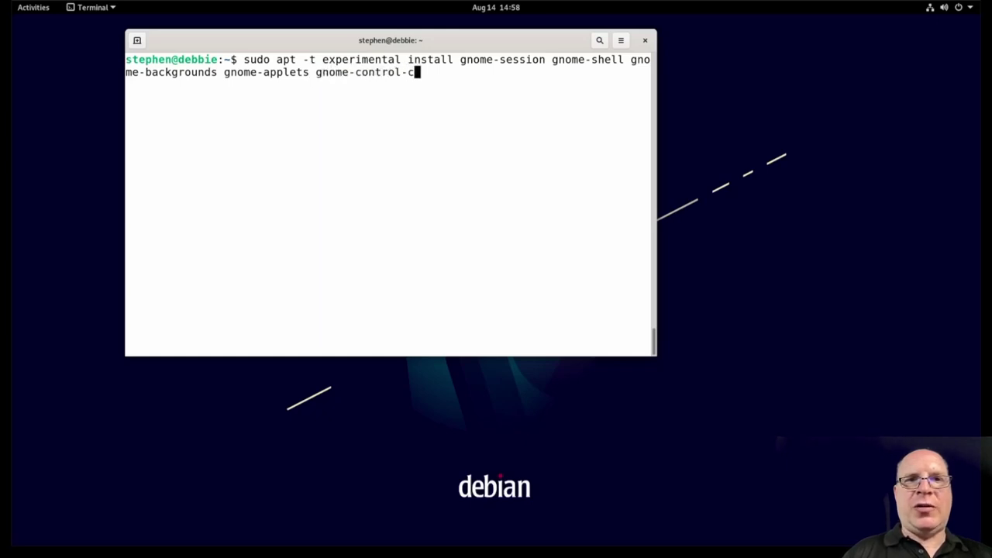
pyautogui.write('enter mutter ')
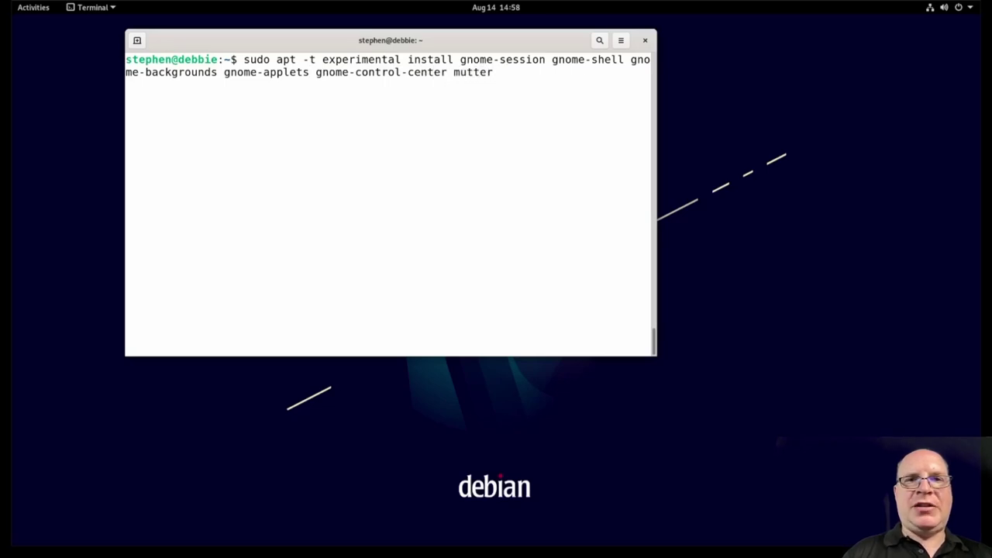
pyautogui.write('gjs')
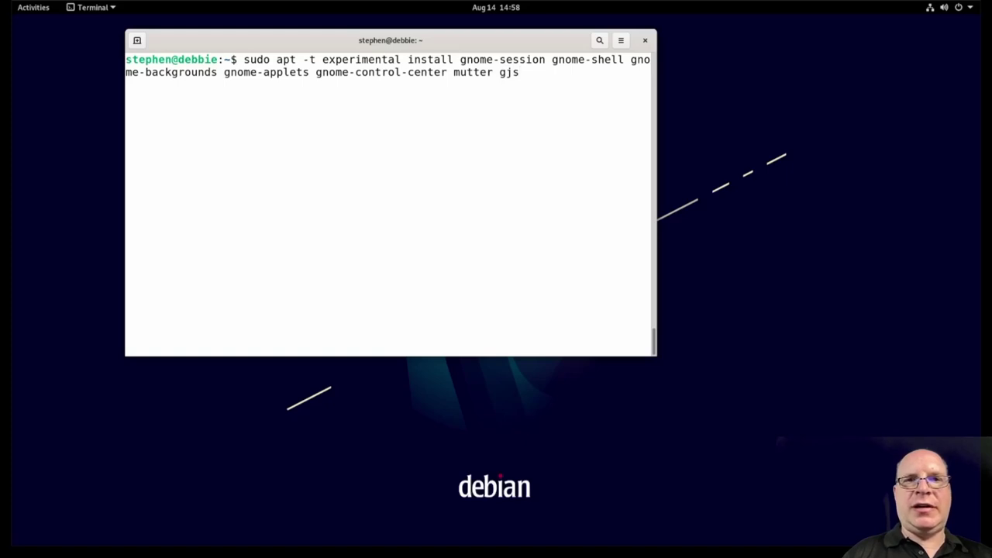
pyautogui.press('Return')
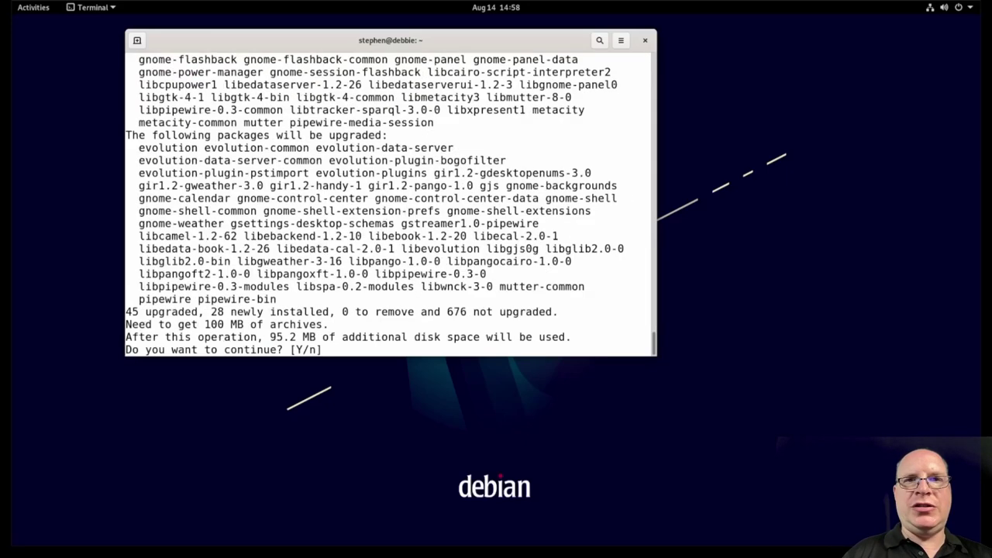
# Step: Confirm installing the experimental GNOME 40 packages, then restart with 'sudo reboot'
pyautogui.press('Return')
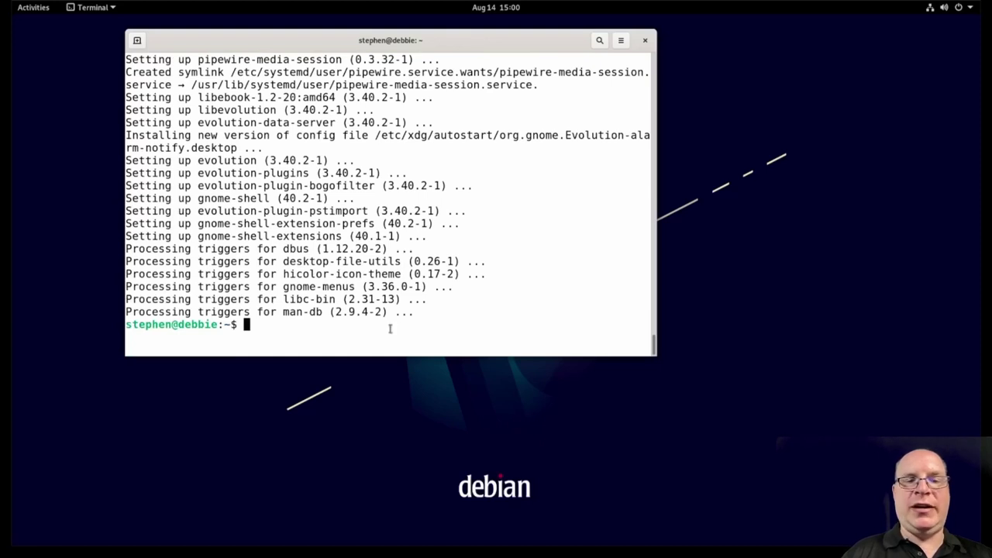
pyautogui.write('sudo reboot')
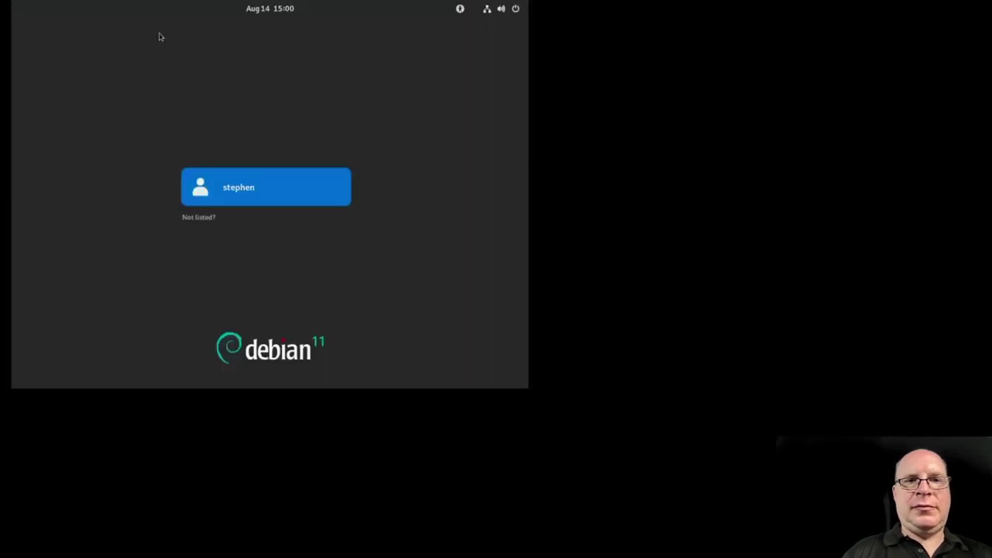
# Step: Select the user account, enter the password, and log in with GNOME as the session
pyautogui.click(235, 188)
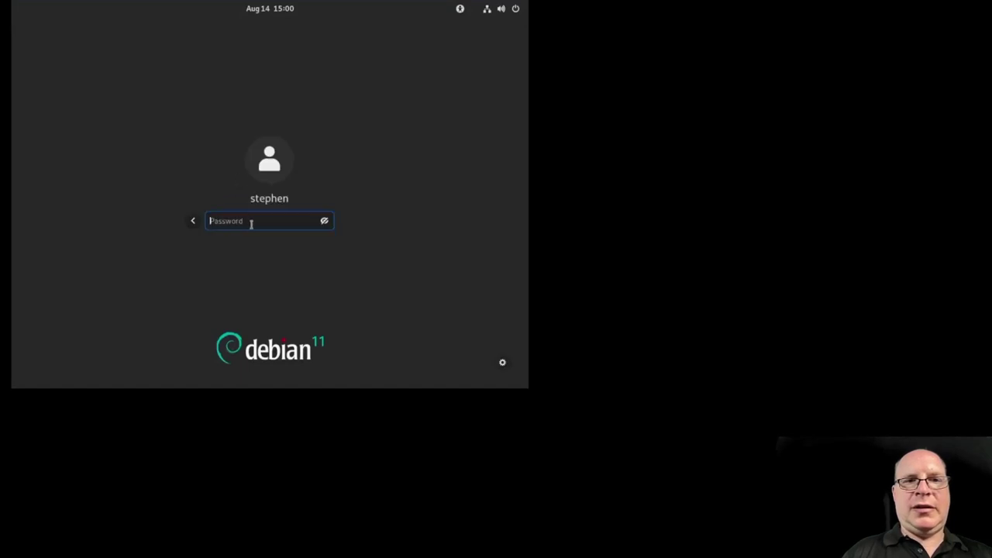
pyautogui.write('•')
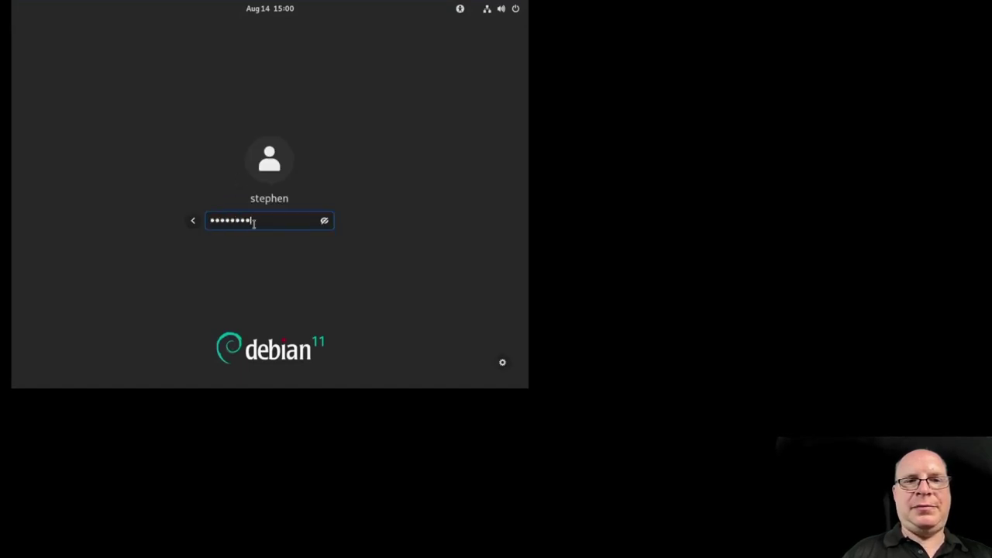
pyautogui.click(502, 363)
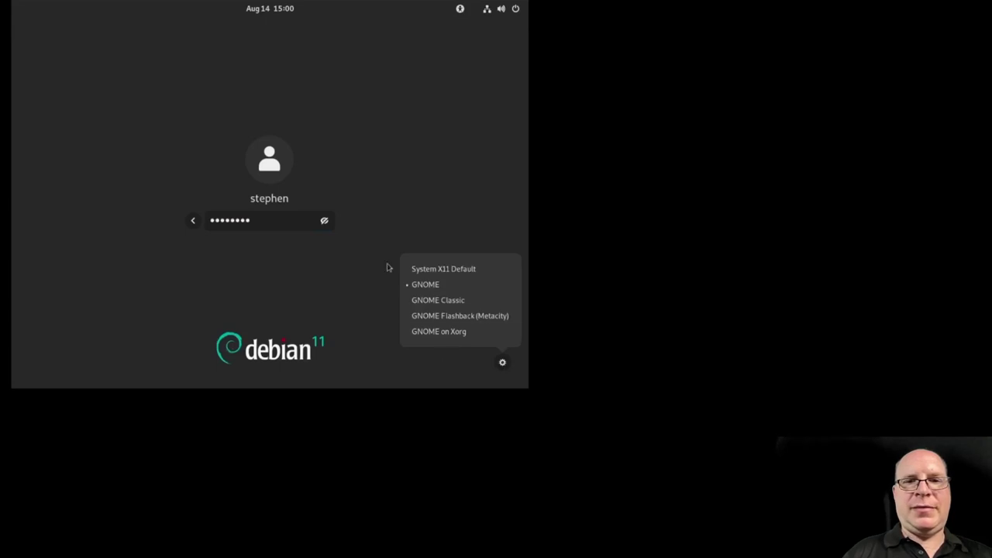
pyautogui.click(389, 267)
pyautogui.press('Return')
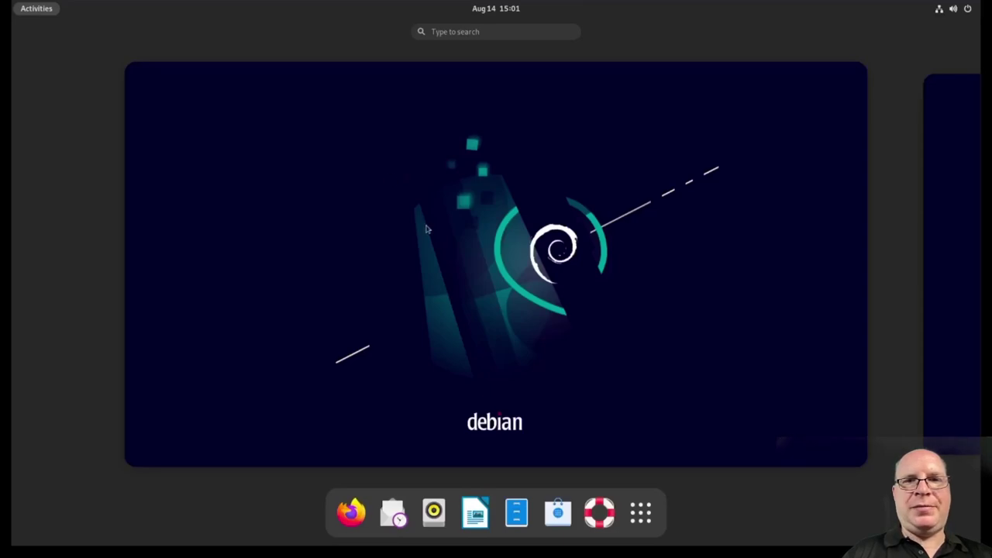
# Step: Launch Terminal, enlarge its text, and run gnome-shell --version to see GNOME Shell 40.2
pyautogui.click(474, 31)
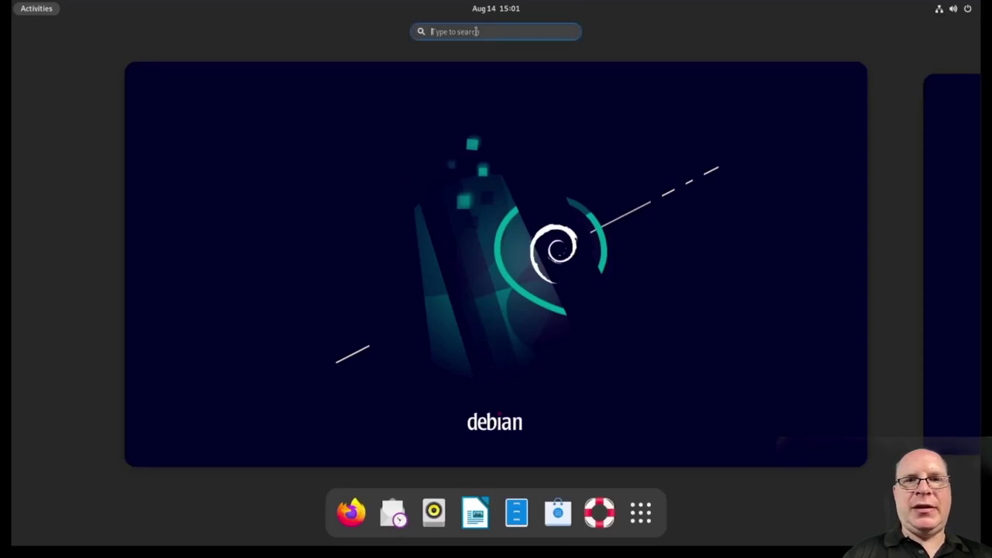
pyautogui.write('term')
pyautogui.press('Return')
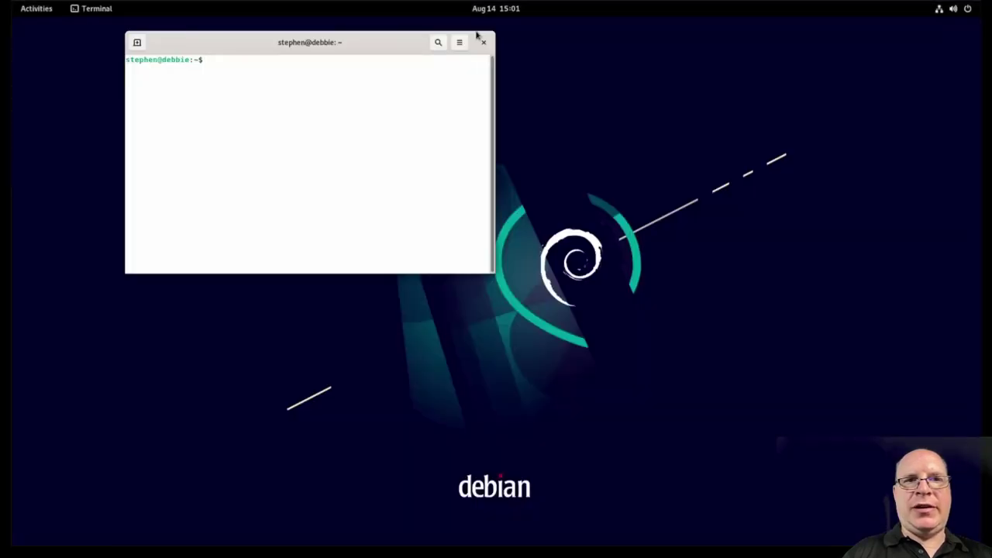
pyautogui.hotkey('ctrl', '+')
pyautogui.hotkey('ctrl', '+')
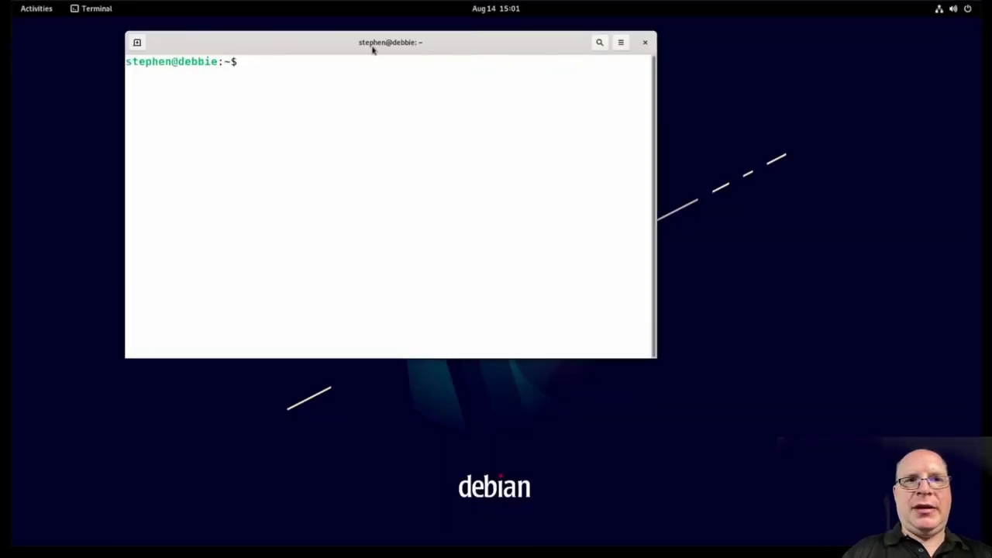
pyautogui.write('gnome-shell ')
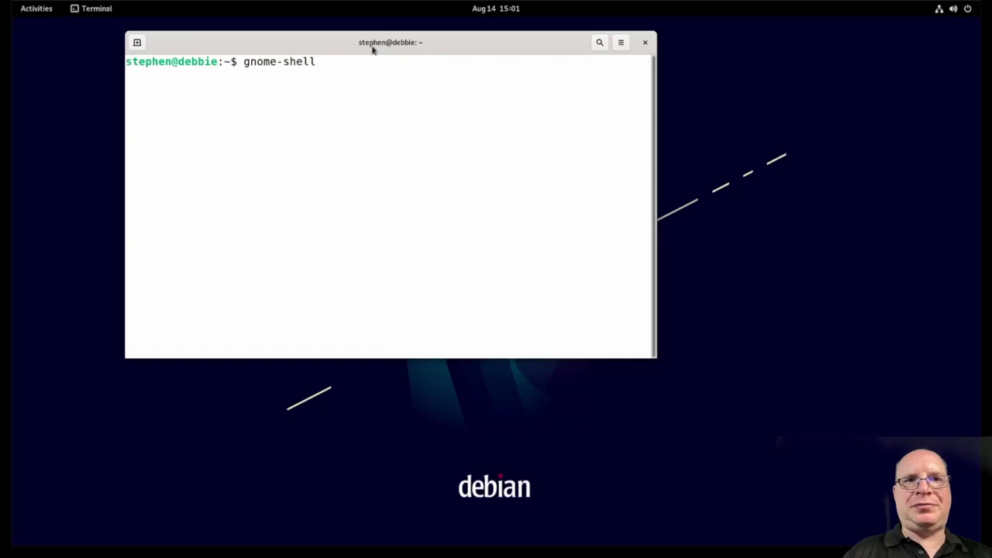
pyautogui.write('--version')
pyautogui.press('Return')
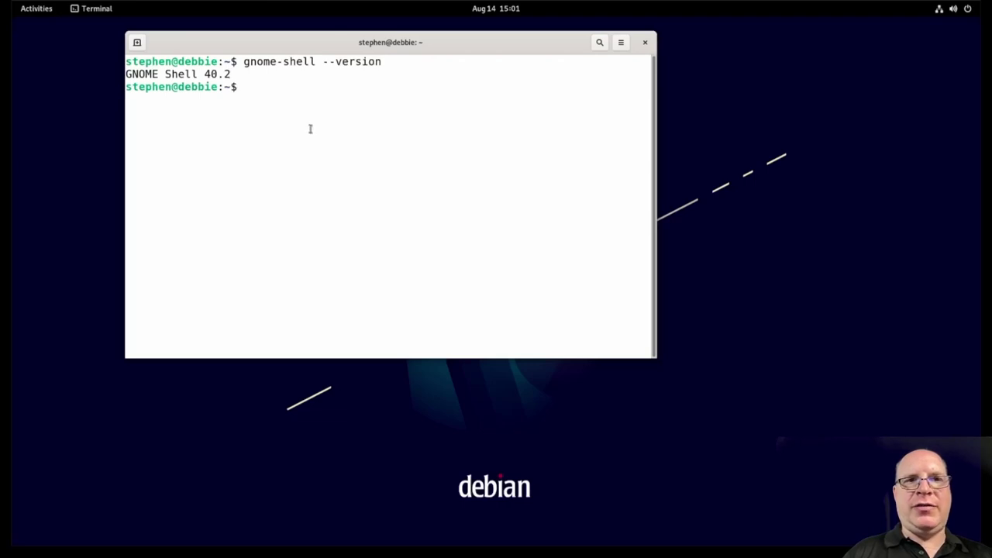
# Step: Close Terminal, launch Firefox from the overview and close the Privacy Notice tab
pyautogui.click(644, 44)
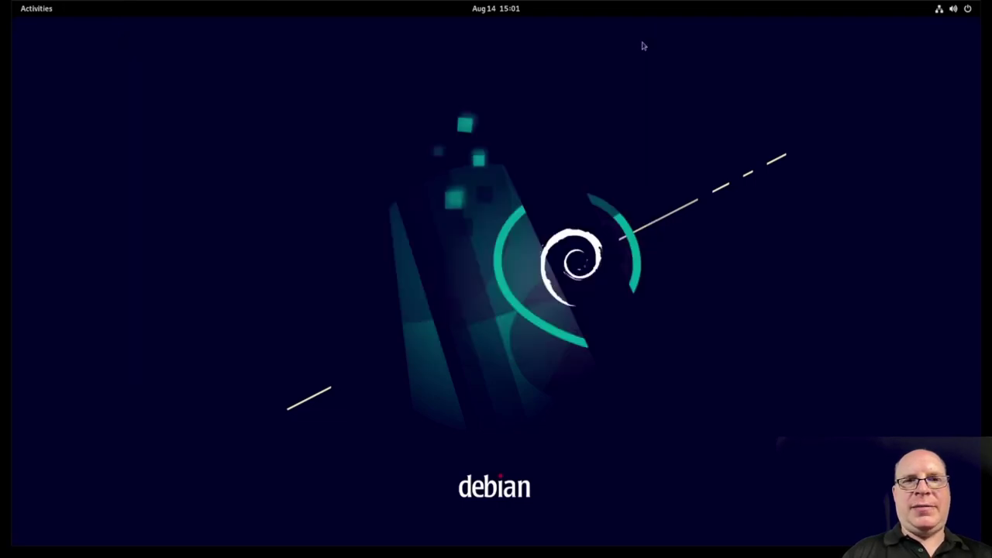
pyautogui.press('super')
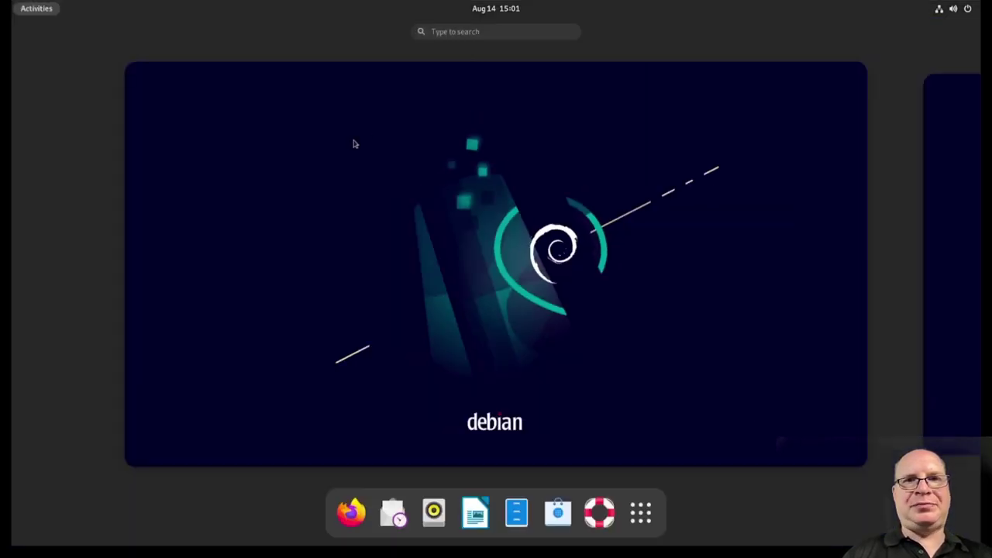
pyautogui.click(350, 510)
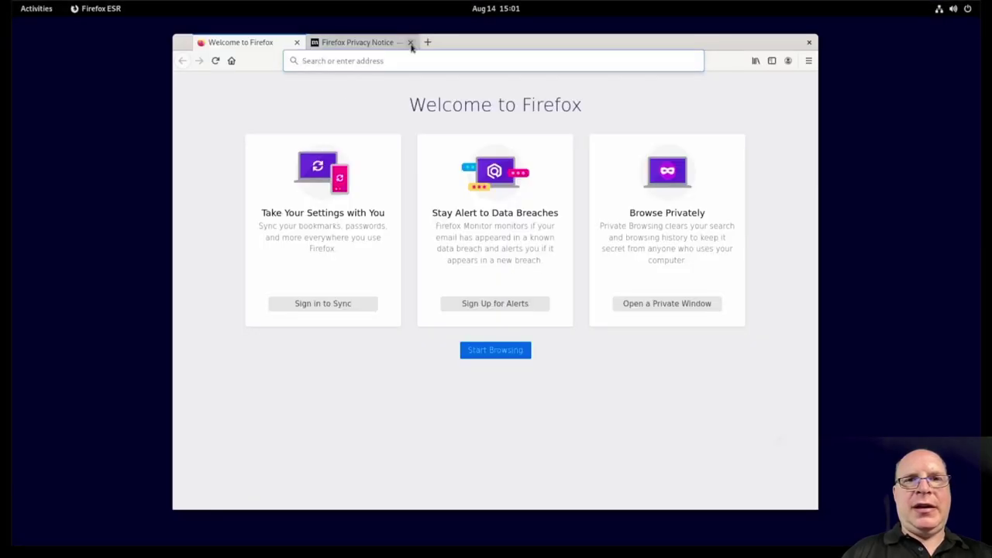
pyautogui.click(410, 43)
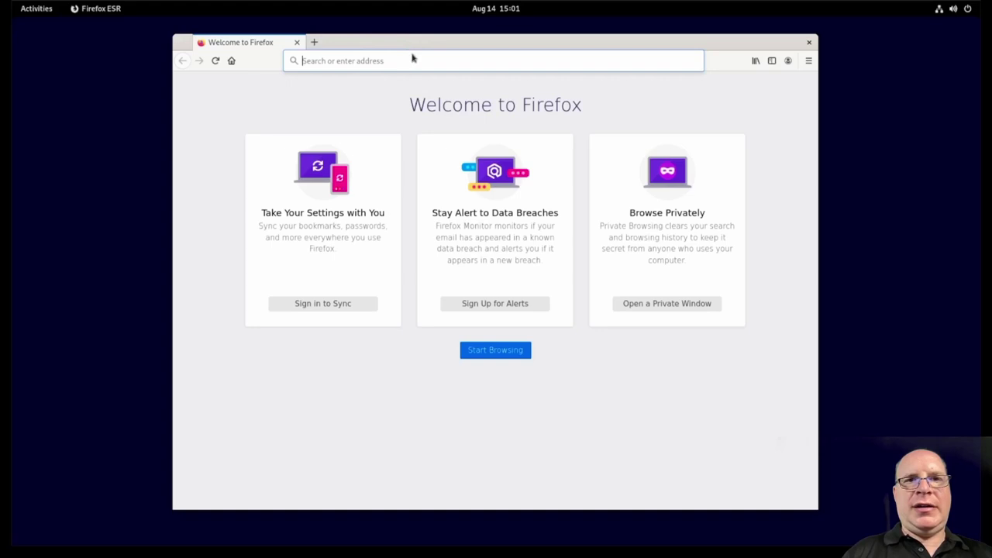
# Step: Search Google for 'gnome extensions' at 110% zoom and open the GNOME Shell Extensions result
pyautogui.click(409, 60)
pyautogui.hotkey('ctrl', '+')
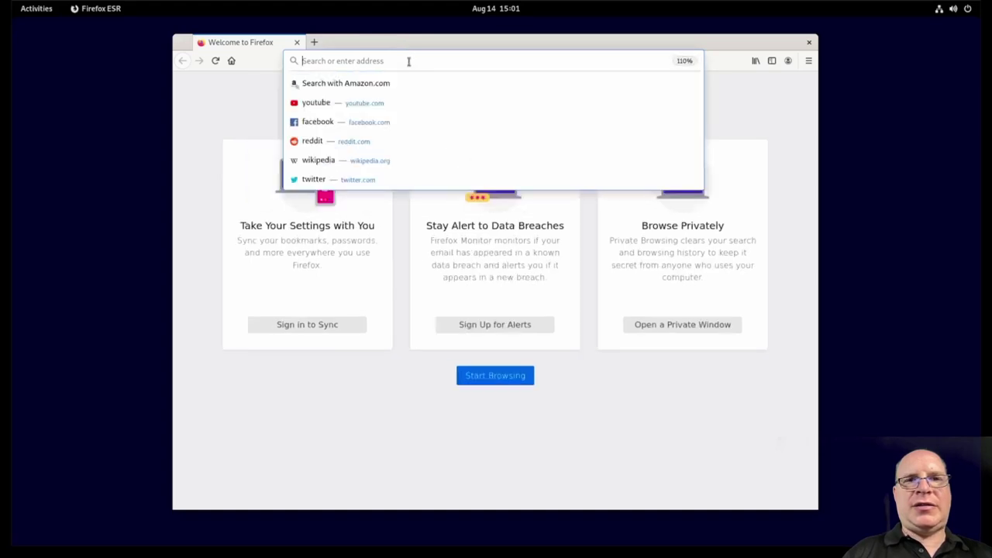
pyautogui.write('gn')
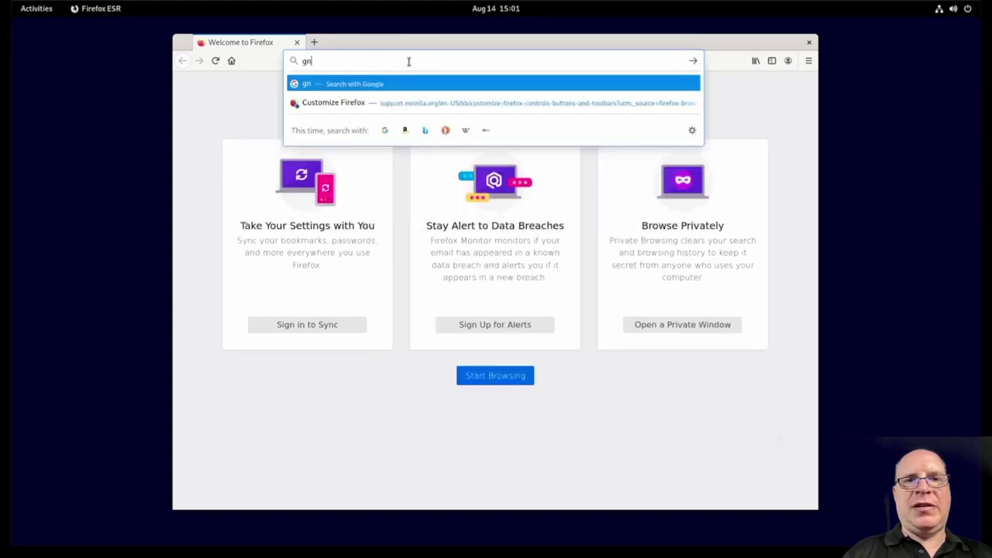
pyautogui.write('eom extensions')
pyautogui.press('Return')
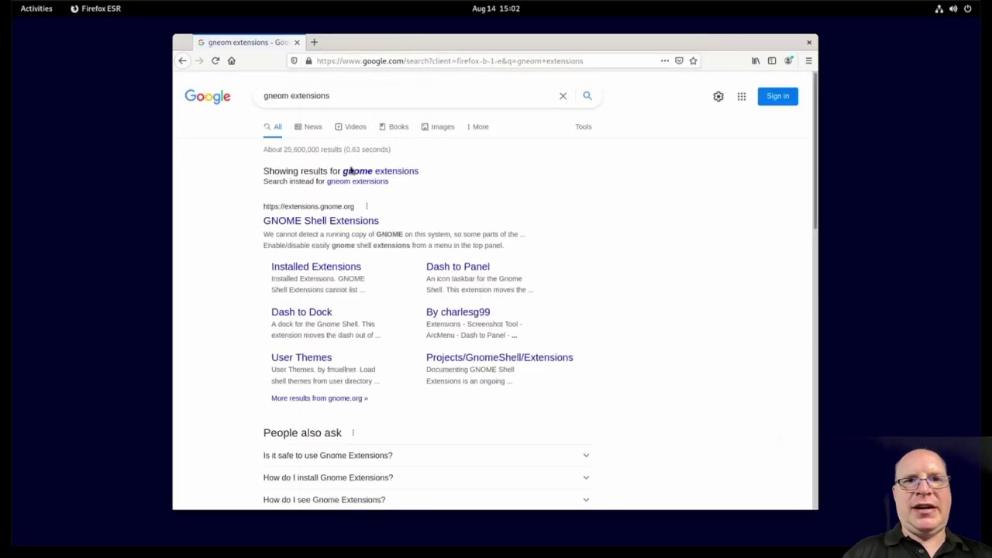
pyautogui.click(318, 221)
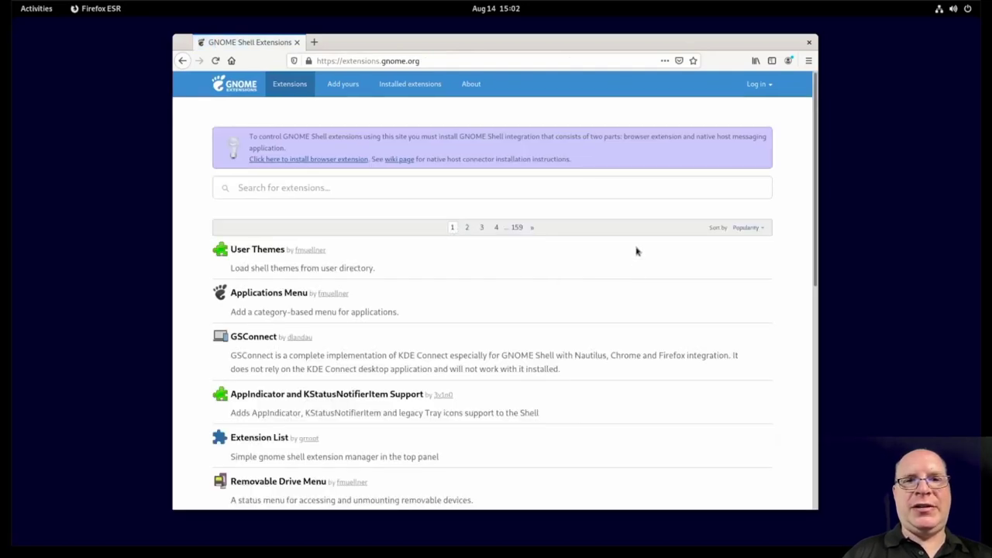
# Step: Add the GNOME Shell integration add-on to Firefox and reload extensions.gnome.org
pyautogui.click(330, 160)
pyautogui.click(472, 157)
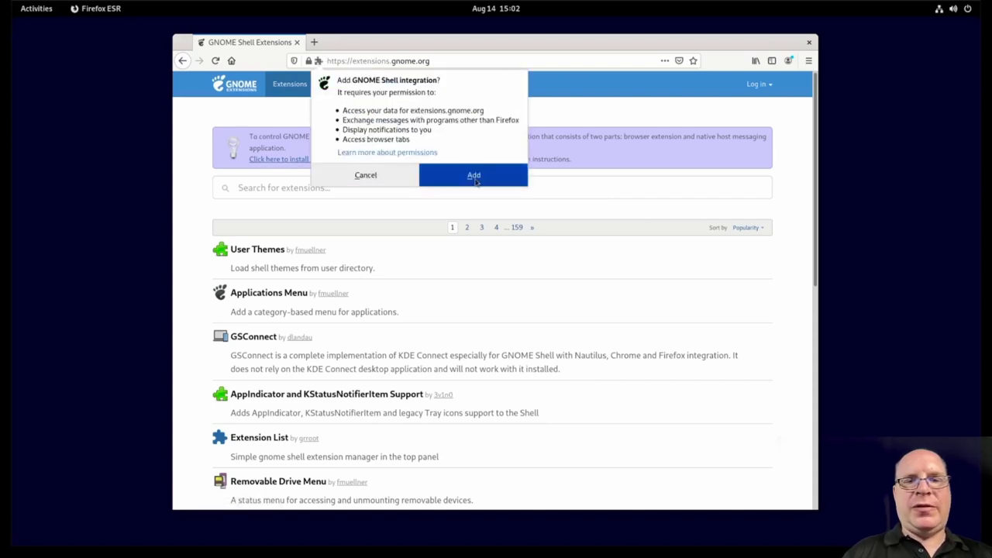
pyautogui.click(475, 177)
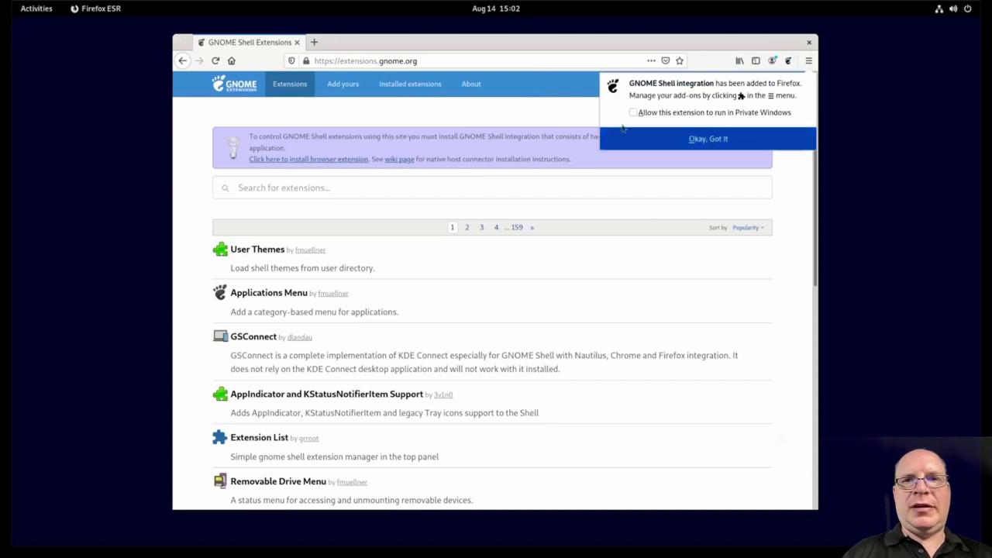
pyautogui.click(665, 139)
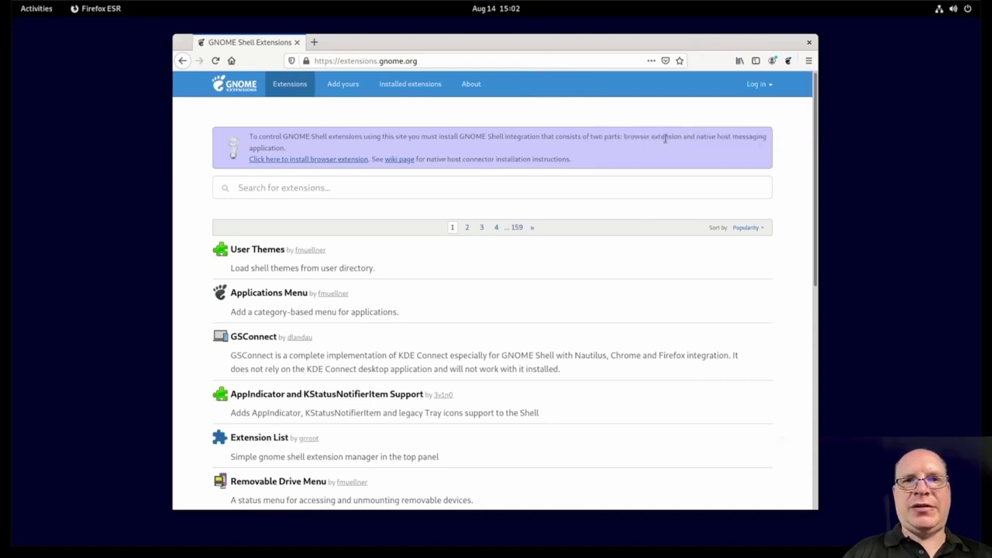
pyautogui.click(216, 61)
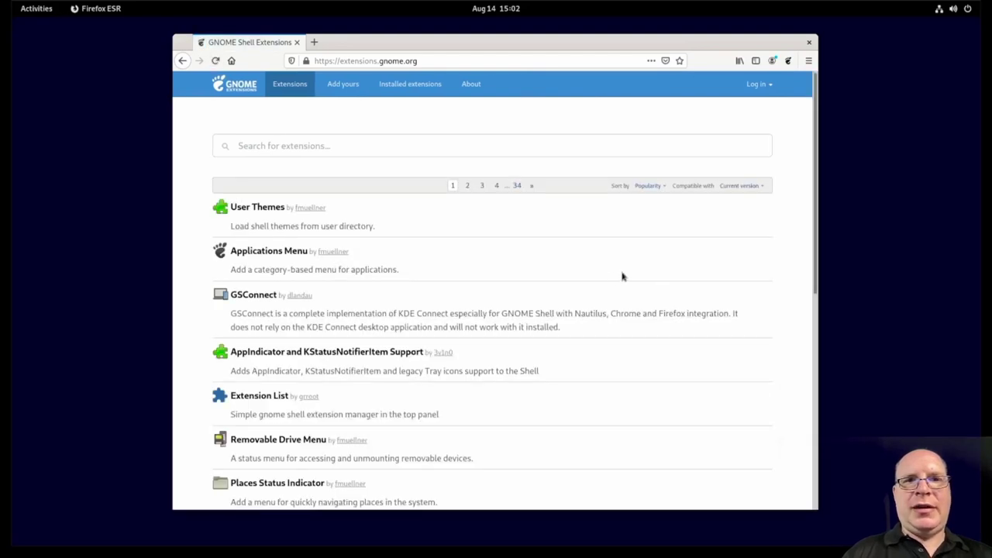
# Step: Switch on User Themes and Workspace Indicator in the Installed extensions list
pyautogui.click(411, 83)
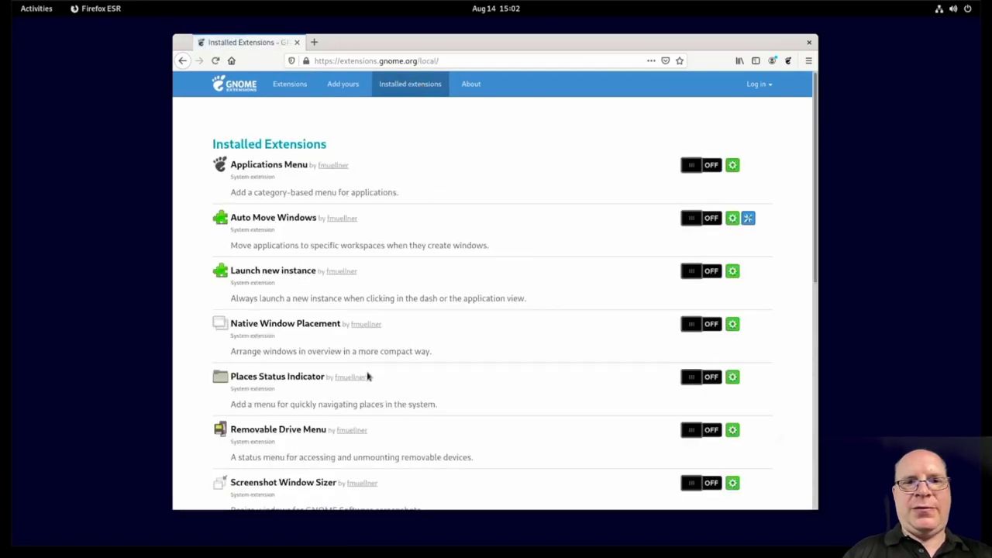
pyautogui.scroll(-4, 371, 376)
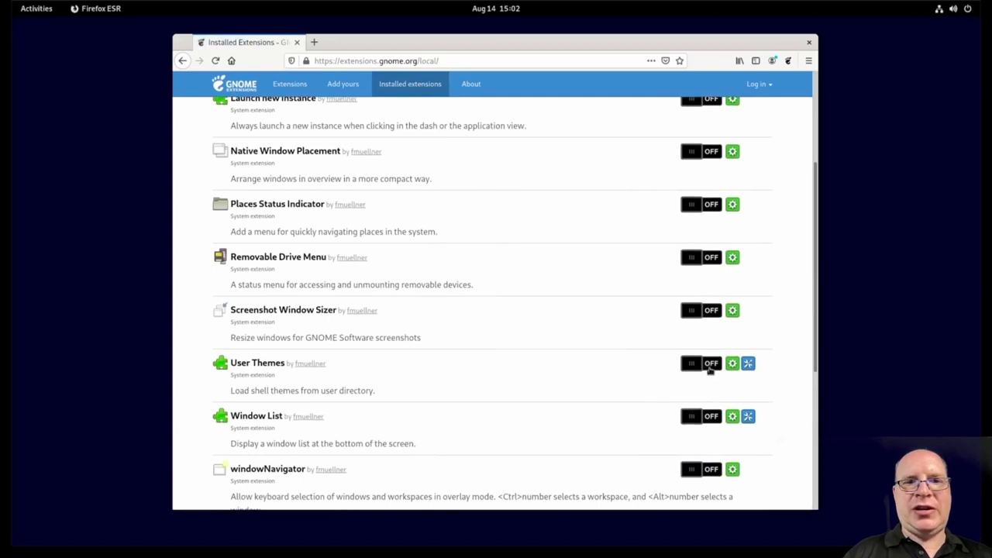
pyautogui.click(710, 368)
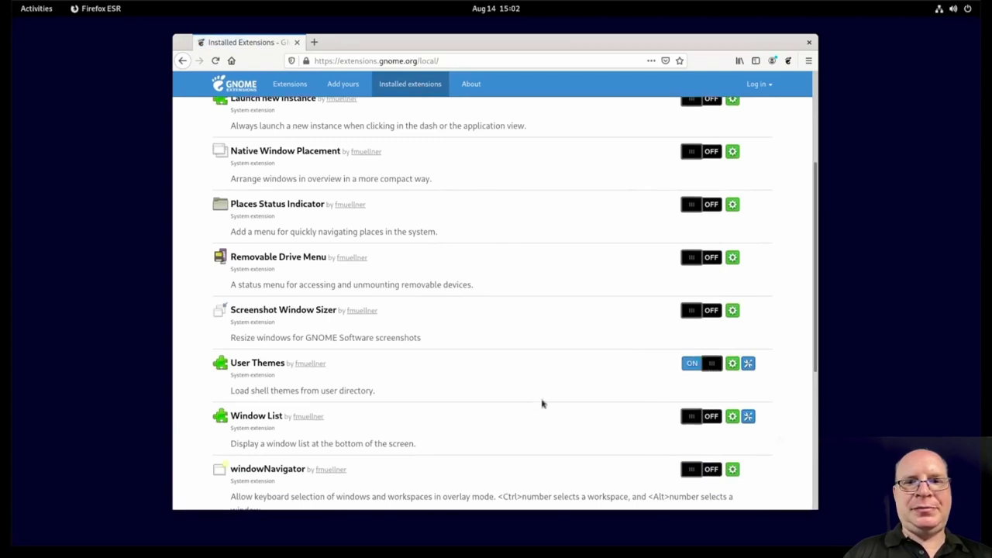
pyautogui.scroll(-2, 497, 443)
pyautogui.scroll(-2, 497, 443)
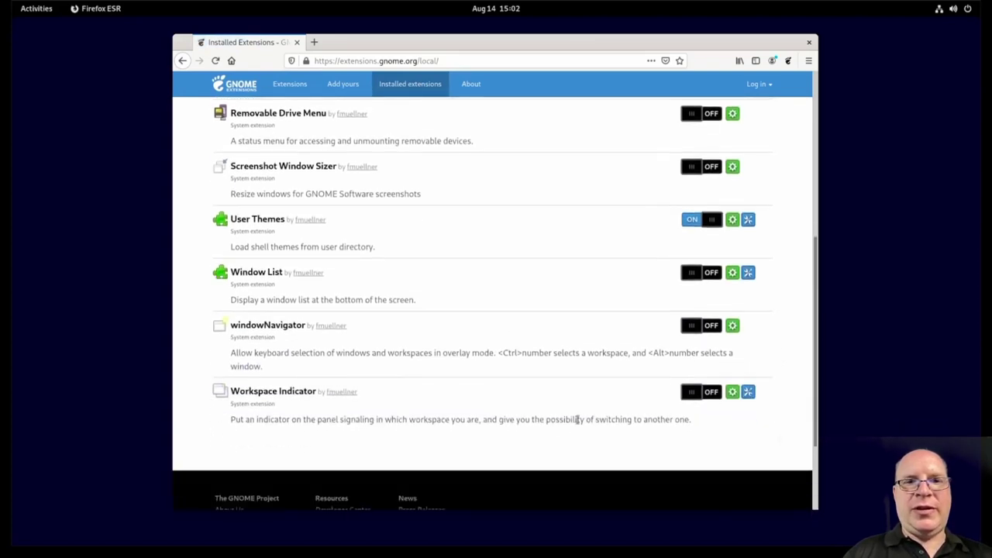
pyautogui.click(703, 393)
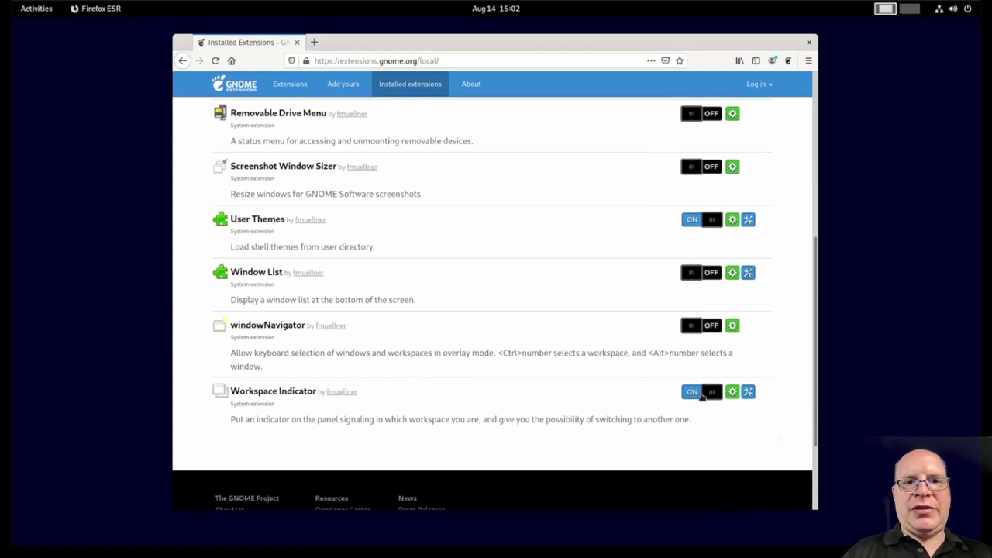
# Step: Test the panel's workspace indicator between Workspaces 2 and 1, then return to the Extensions listing
pyautogui.click(911, 9)
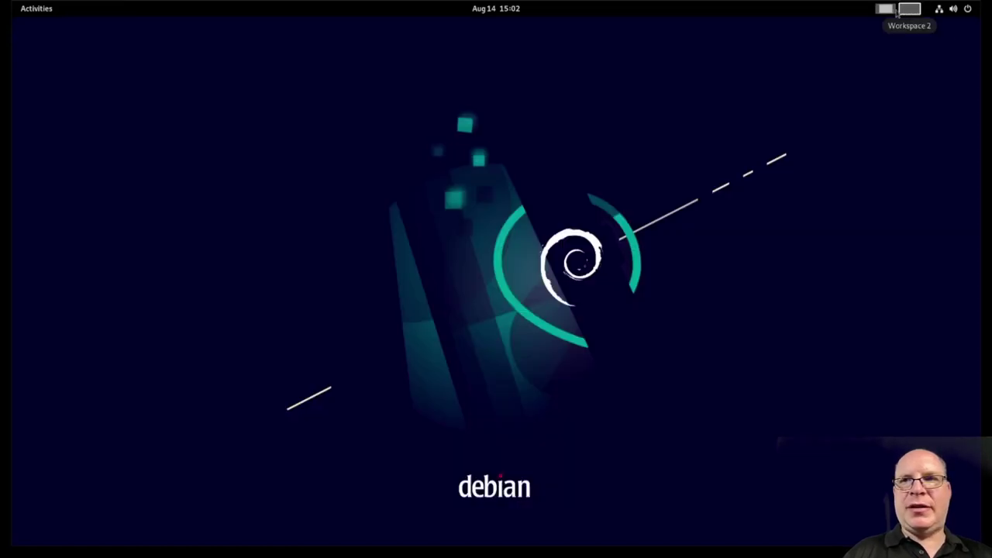
pyautogui.click(887, 9)
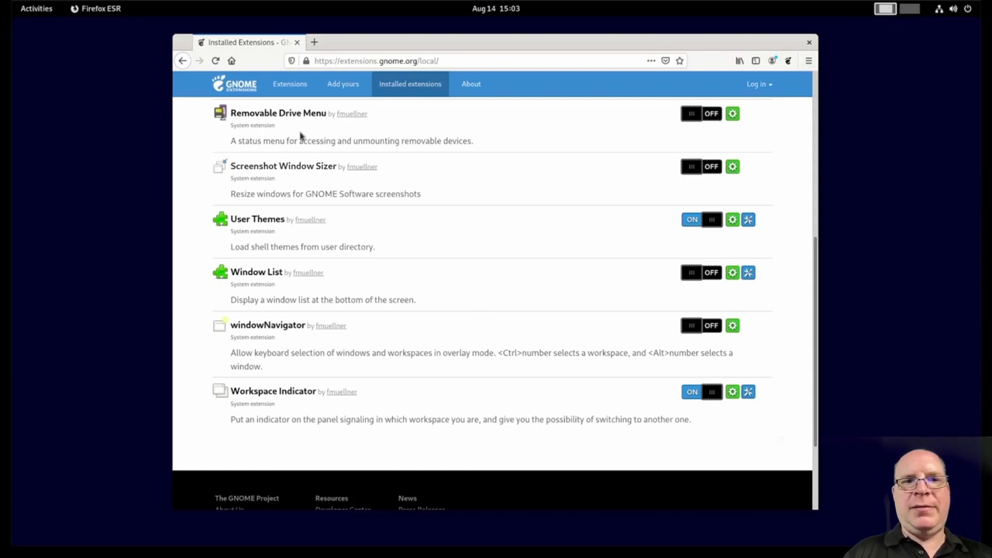
pyautogui.click(290, 84)
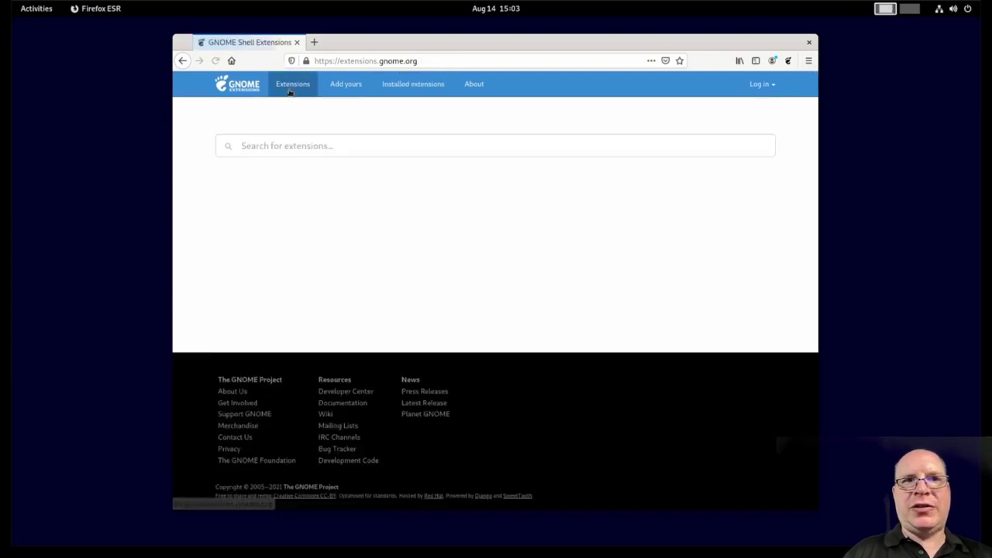
# Step: Search the site for 'dash to panel', open its page and install it switched on
pyautogui.click(349, 145)
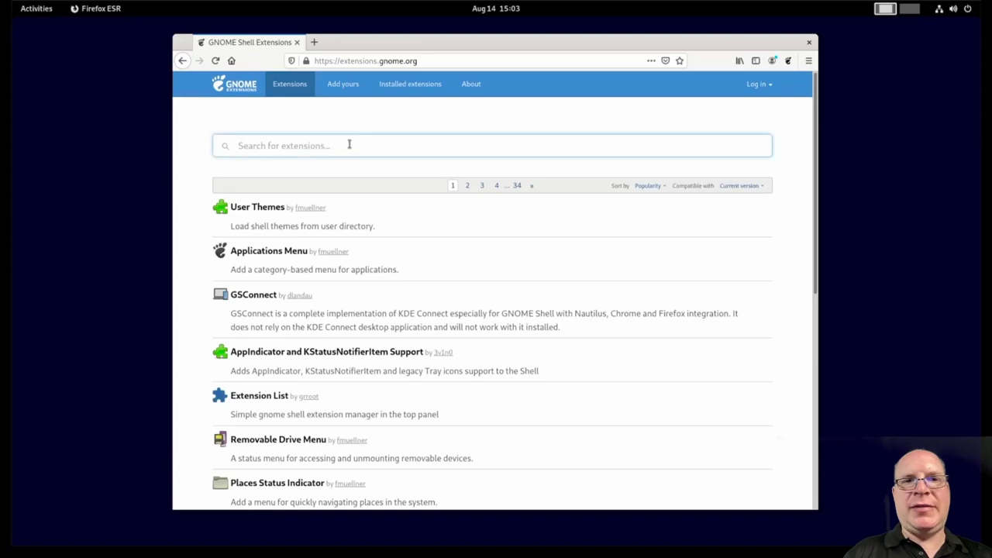
pyautogui.write('dash to ')
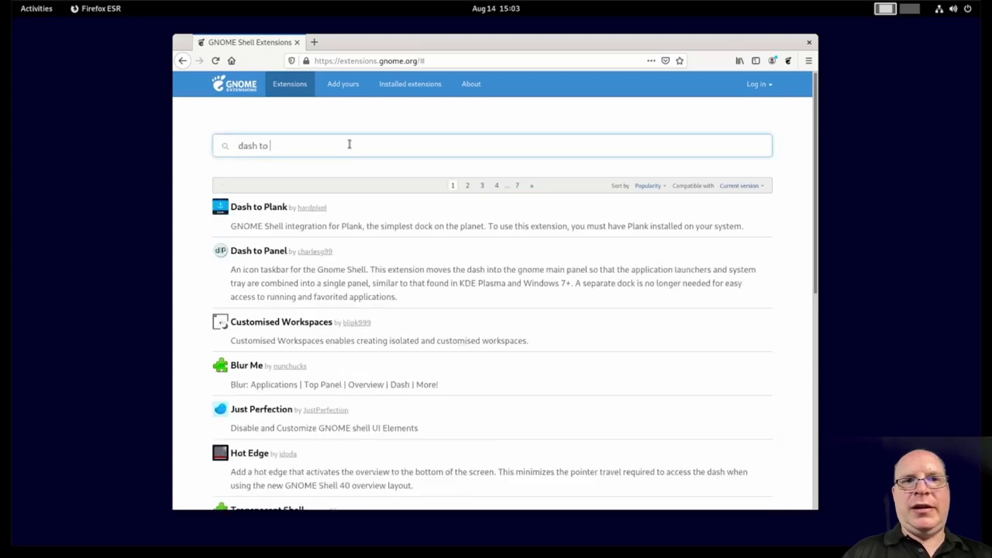
pyautogui.write('panel')
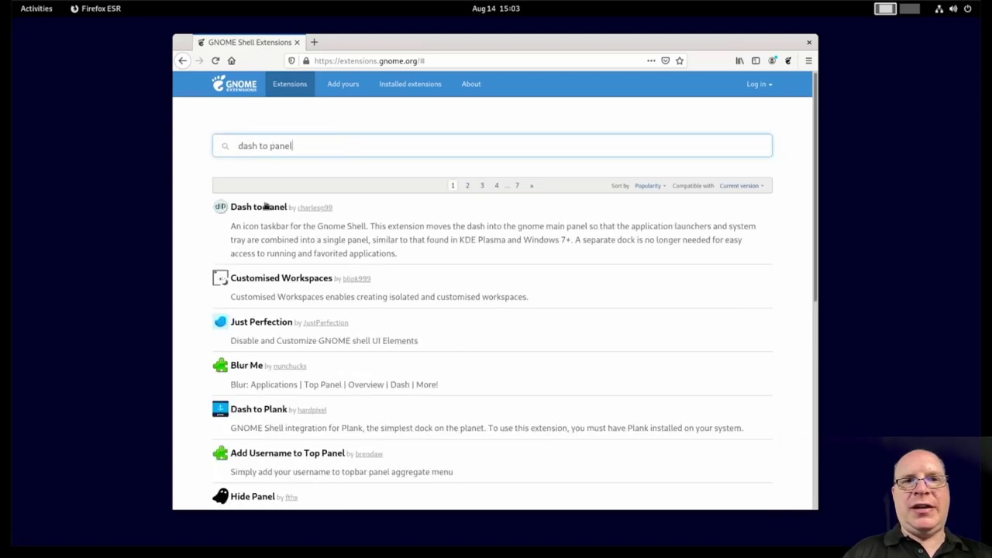
pyautogui.click(263, 206)
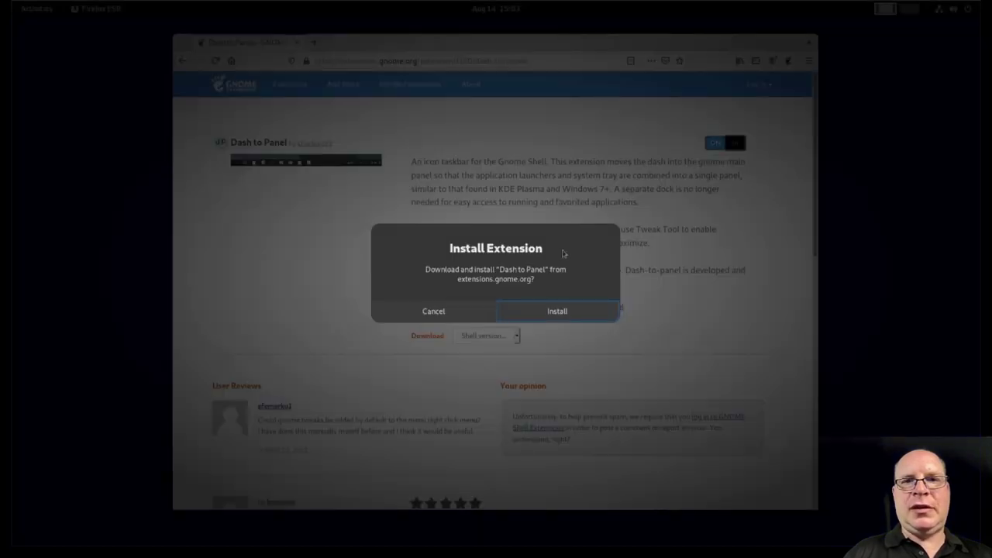
pyautogui.click(552, 310)
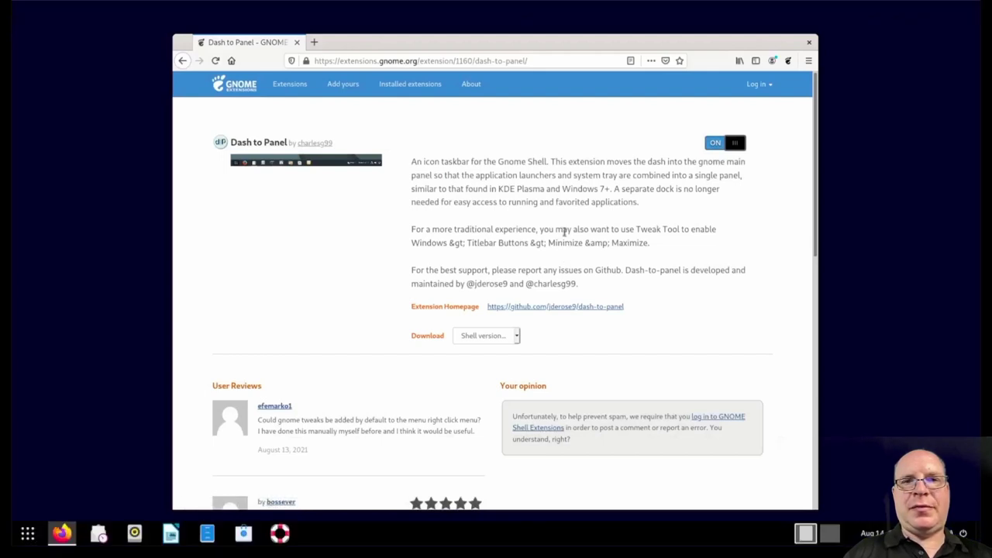
# Step: Close Firefox and, in Dash to Panel Settings, set panel thickness to 32 px at Top
pyautogui.click(809, 42)
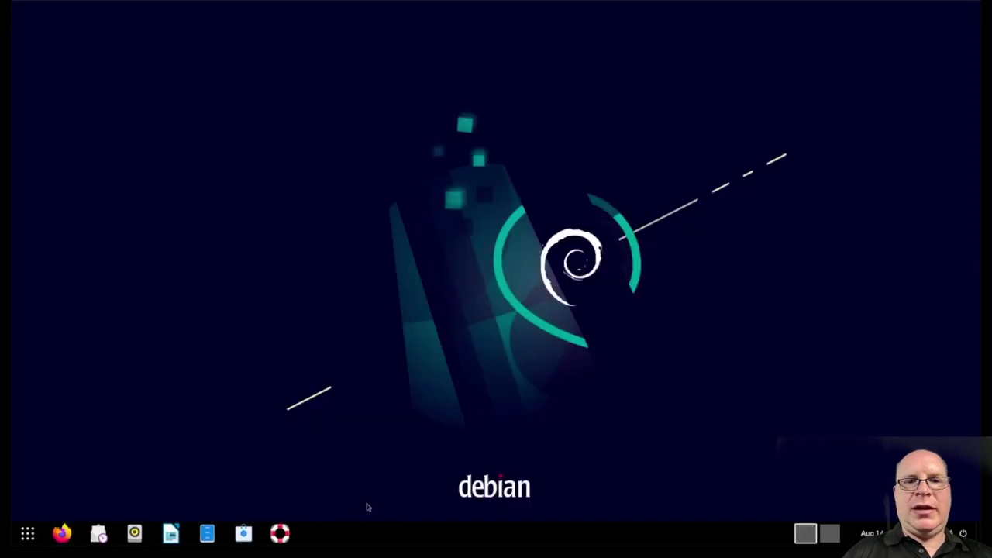
pyautogui.rightClick(370, 538)
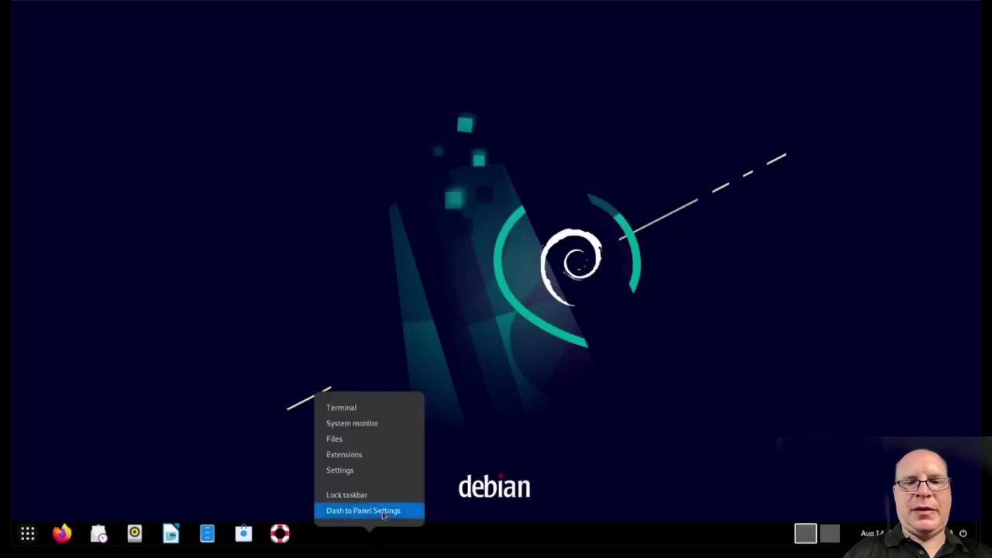
pyautogui.click(383, 514)
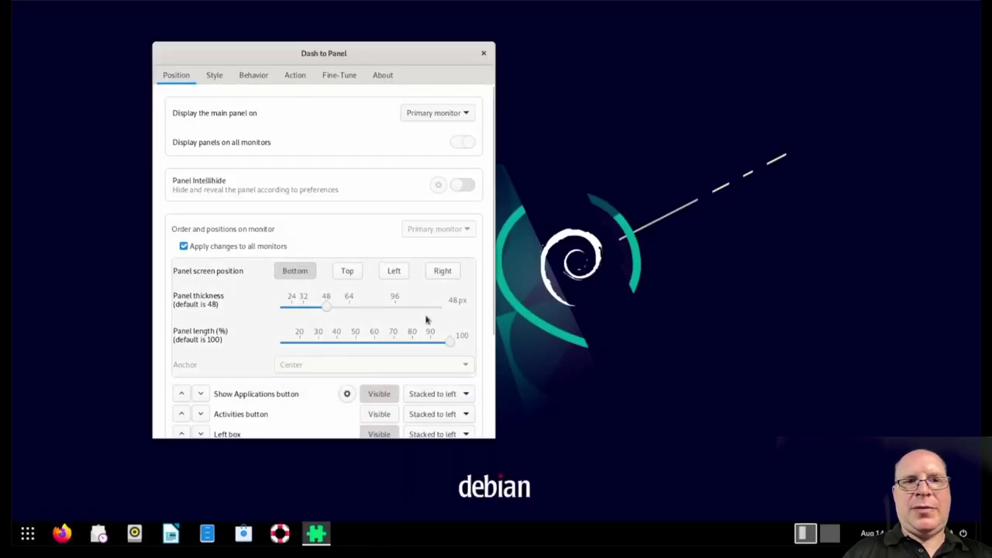
pyautogui.moveTo(325, 307); pyautogui.dragTo(303, 307)
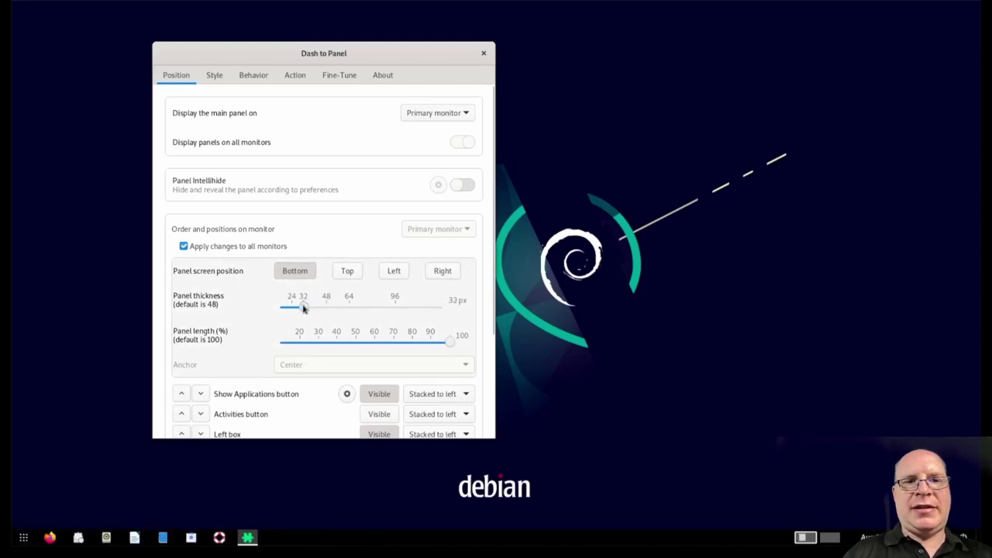
pyautogui.click(348, 273)
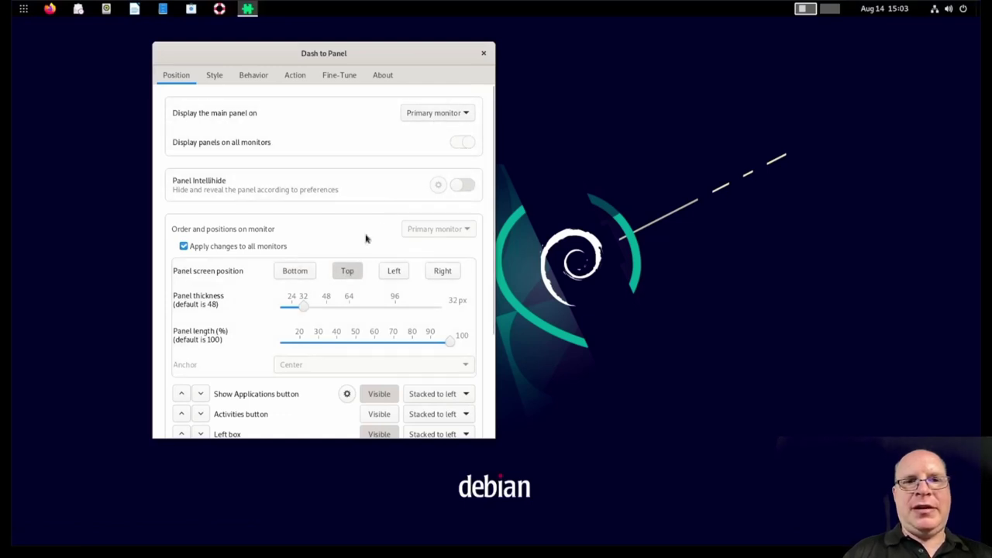
# Step: Keep the Activities button hidden, hide Show Applications, and close the settings
pyautogui.scroll(-2, 356, 256)
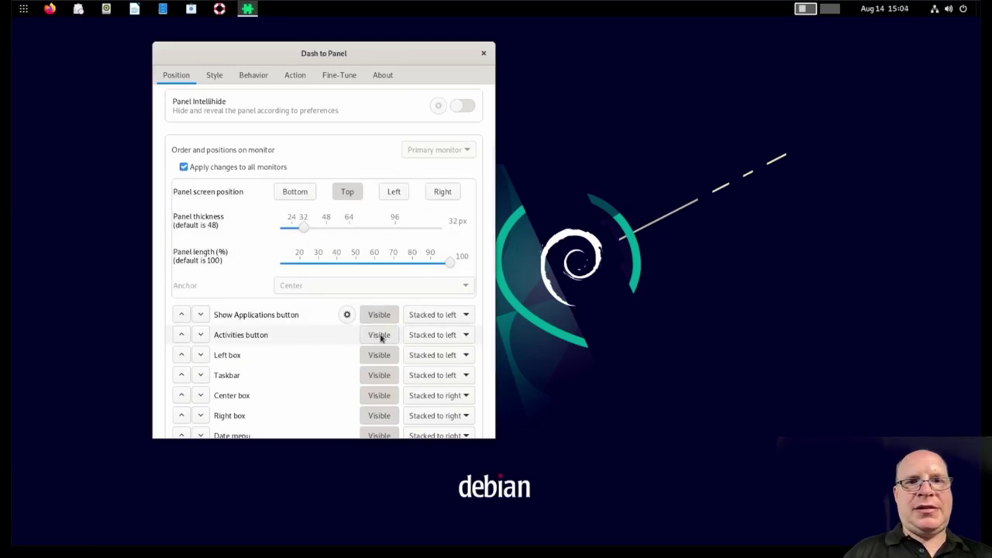
pyautogui.click(380, 336)
pyautogui.click(380, 336)
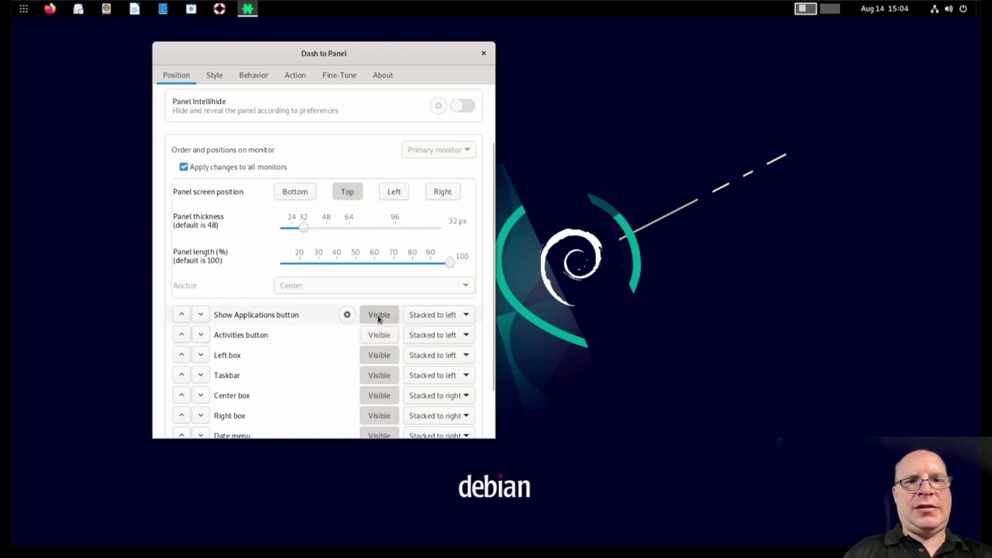
pyautogui.click(366, 316)
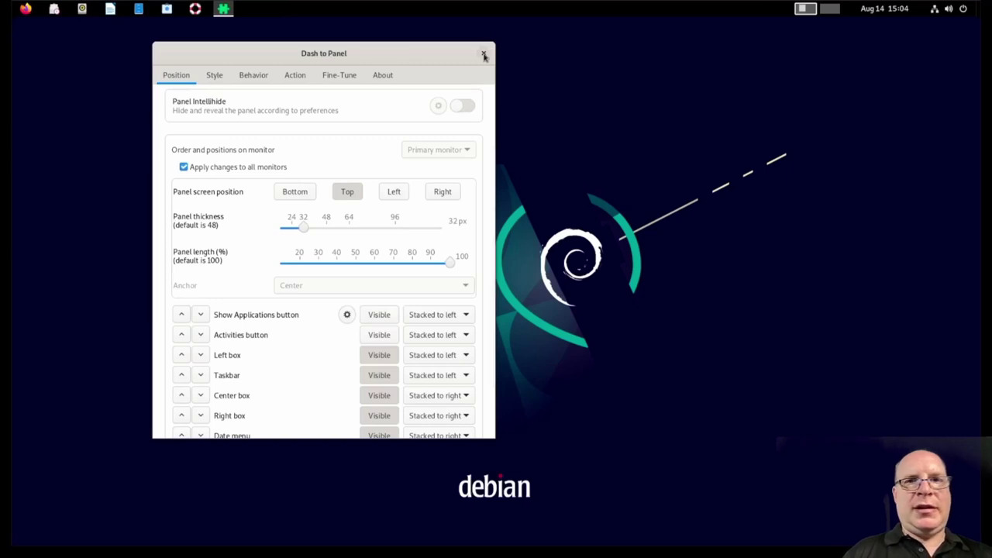
pyautogui.click(484, 54)
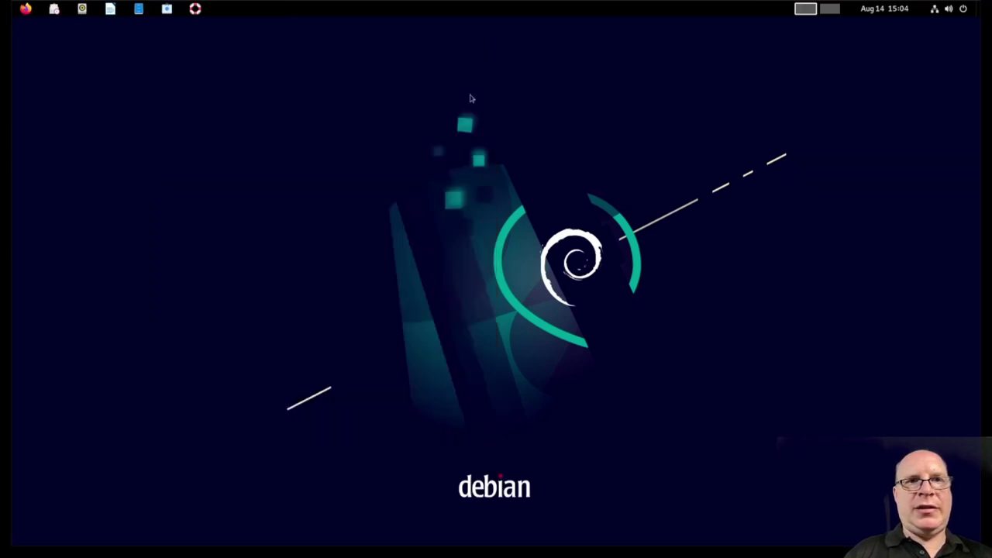
# Step: Launch Firefox and reach extensions.gnome.org through a Google search for 'gnome extensions'
pyautogui.click(26, 9)
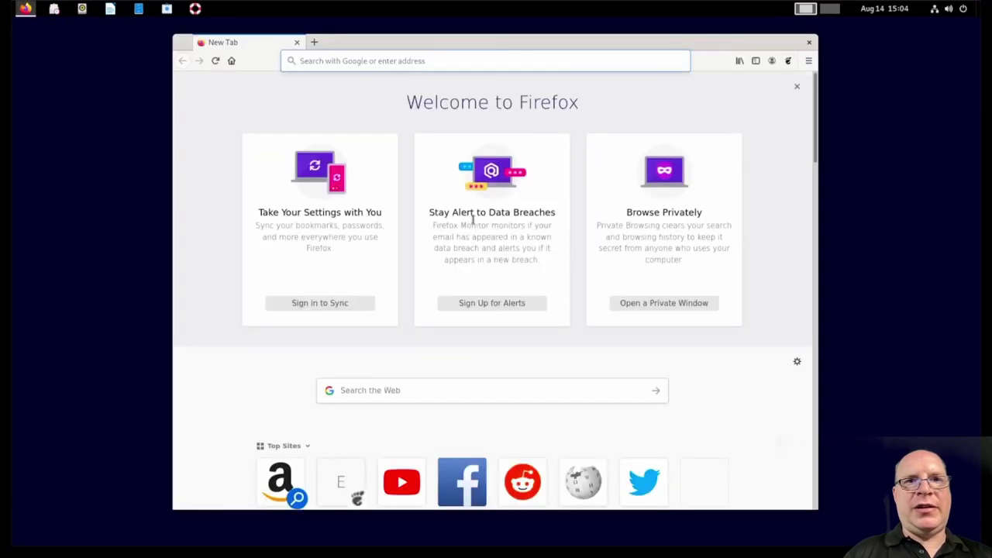
pyautogui.click(403, 61)
pyautogui.write('gn')
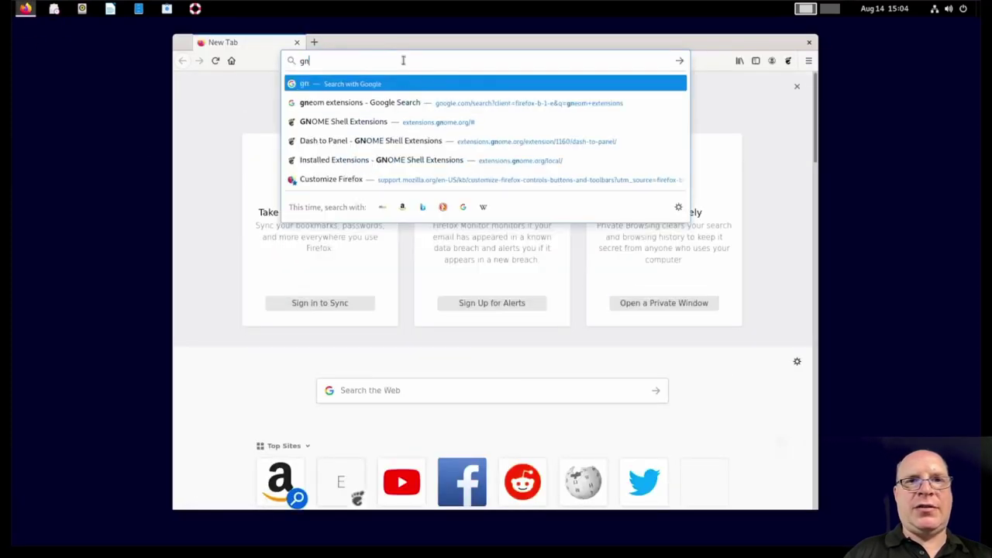
pyautogui.write('ome extensions')
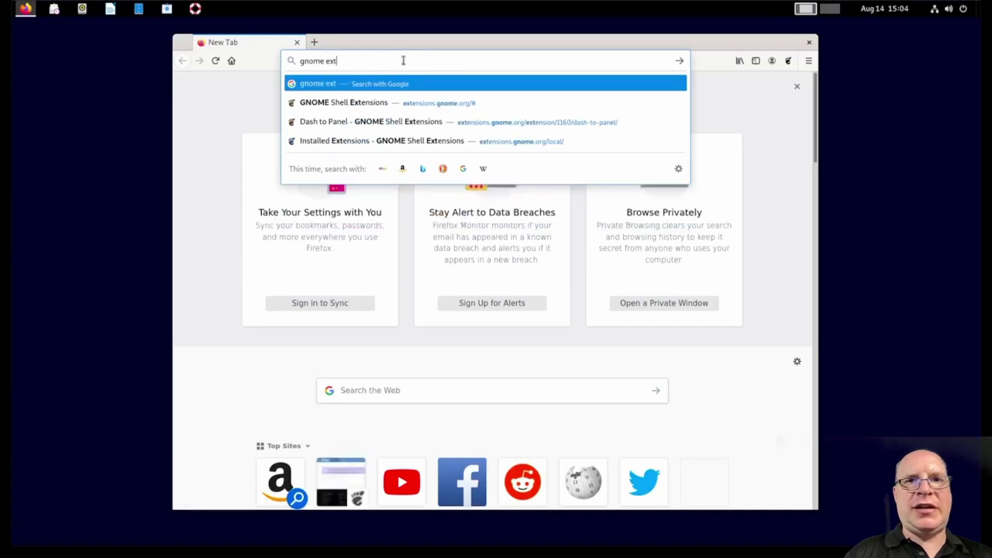
pyautogui.press('Return')
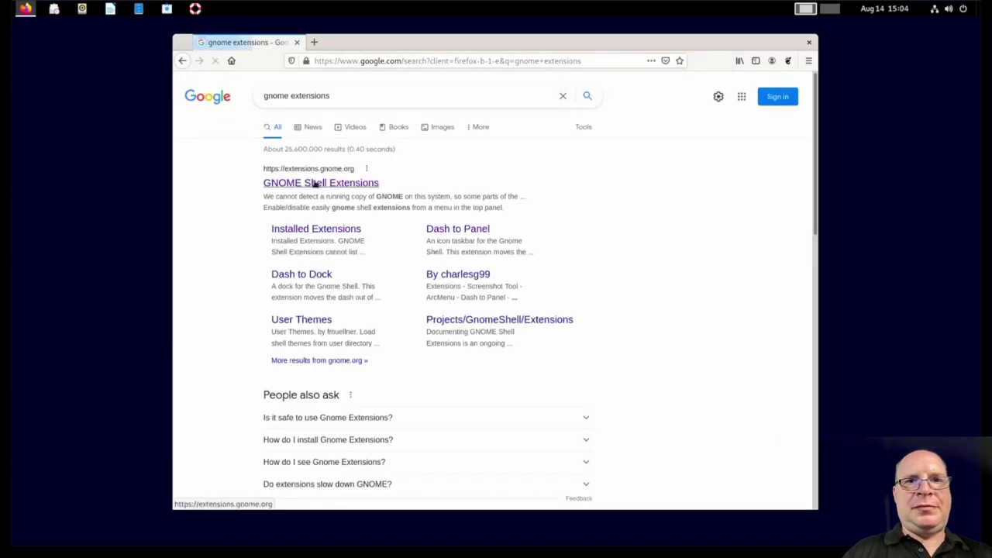
pyautogui.click(312, 183)
# Step: Search the site for 'arc menu', open ArcMenu, and install it switched on
pyautogui.click(339, 143)
pyautogui.write('arc')
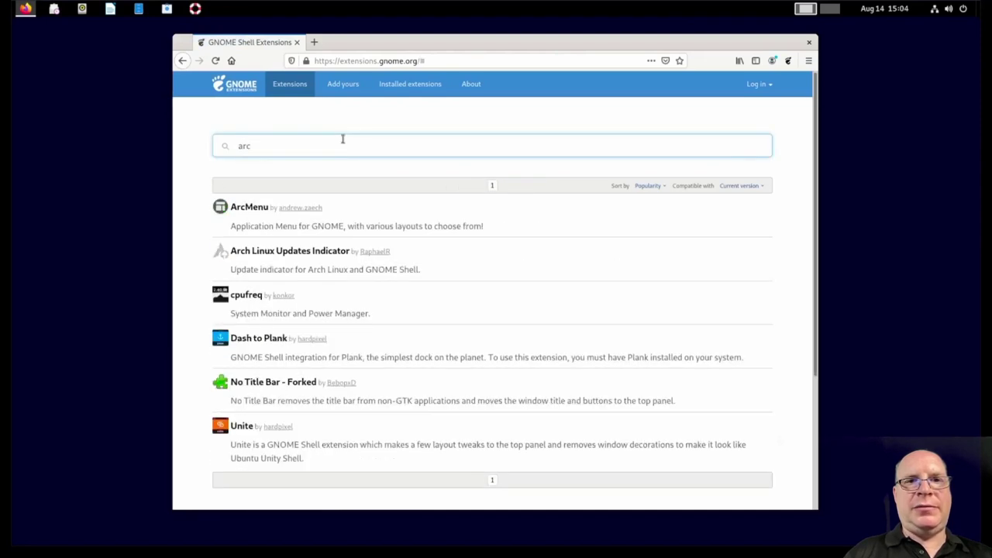
pyautogui.write(' menu')
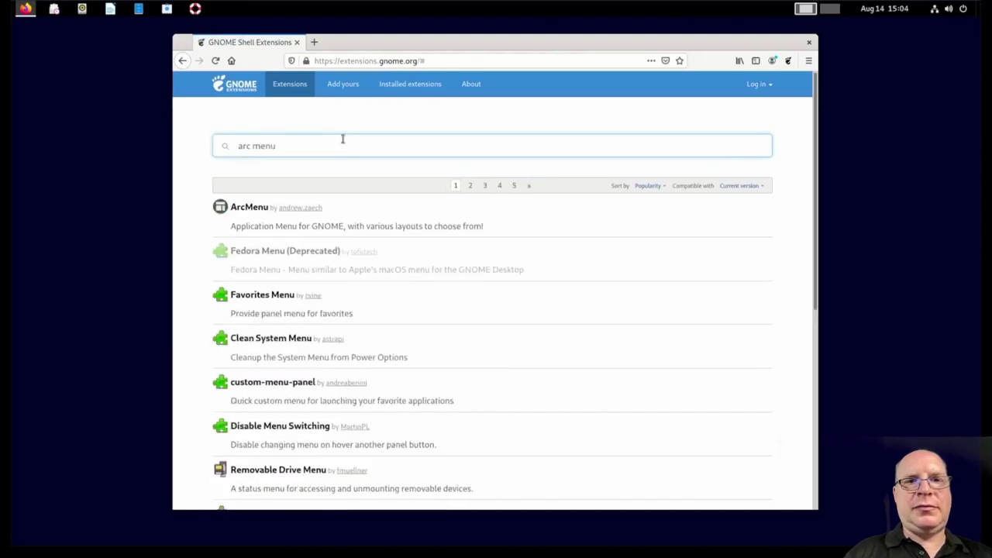
pyautogui.click(250, 206)
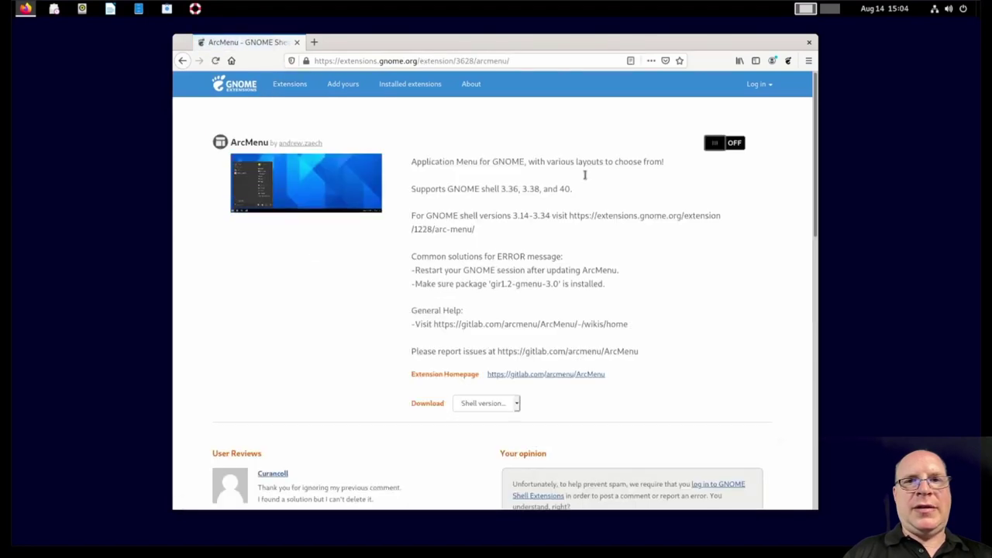
pyautogui.click(733, 142)
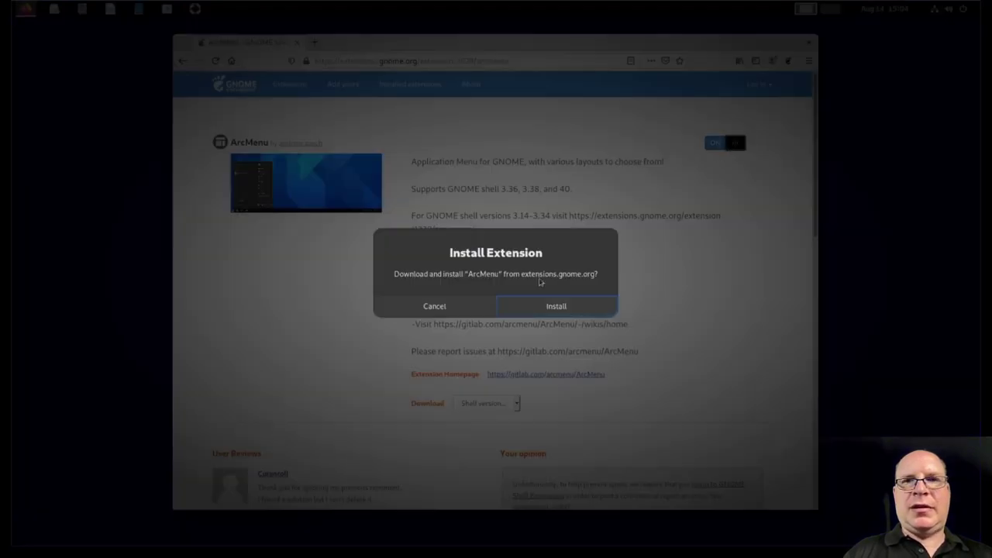
pyautogui.click(542, 307)
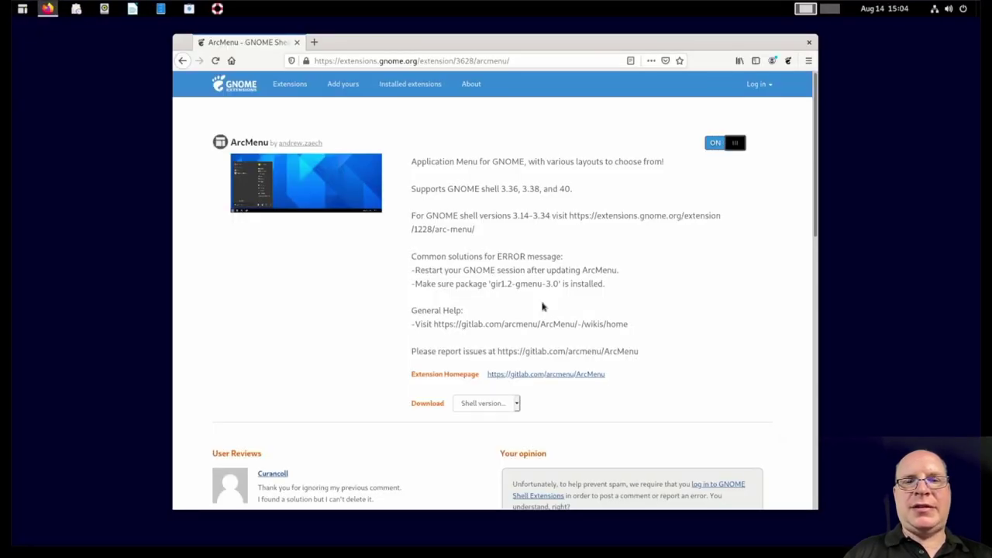
# Step: Close Firefox, open the ArcMenu application menu and focus its search field
pyautogui.click(809, 42)
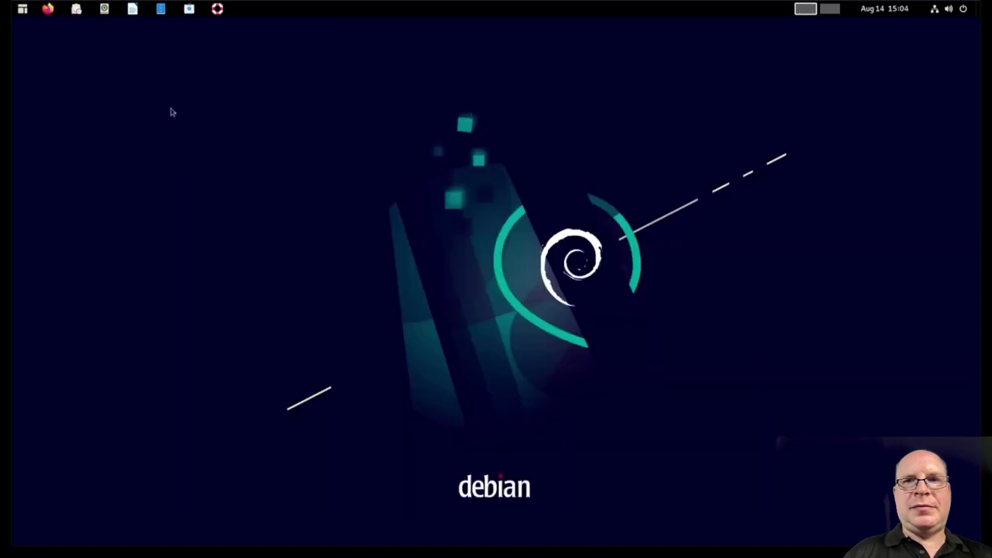
pyautogui.click(22, 9)
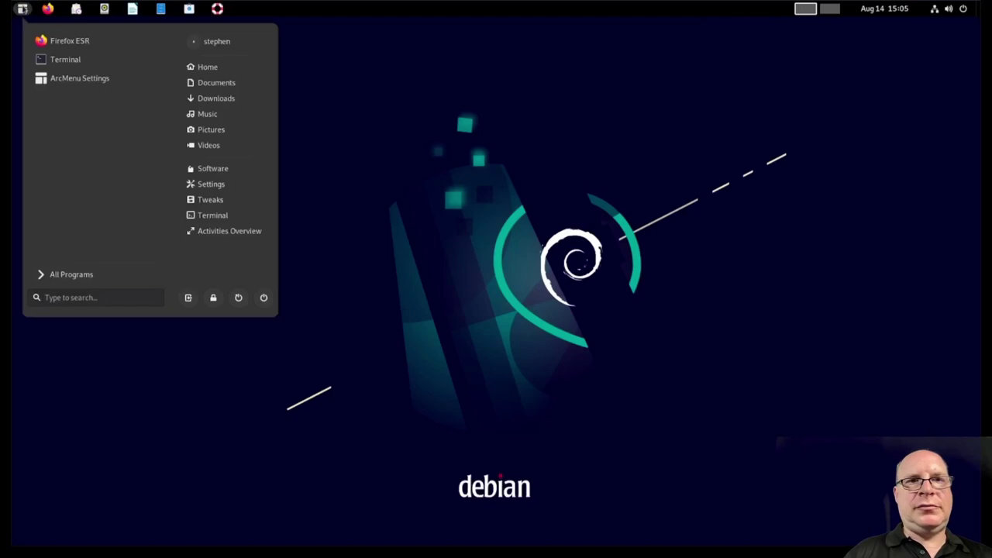
pyautogui.click(94, 297)
# Step: Launch Tweaks via ArcMenu search and set the Applications theme to Adwaita-dark
pyautogui.write('tweaks')
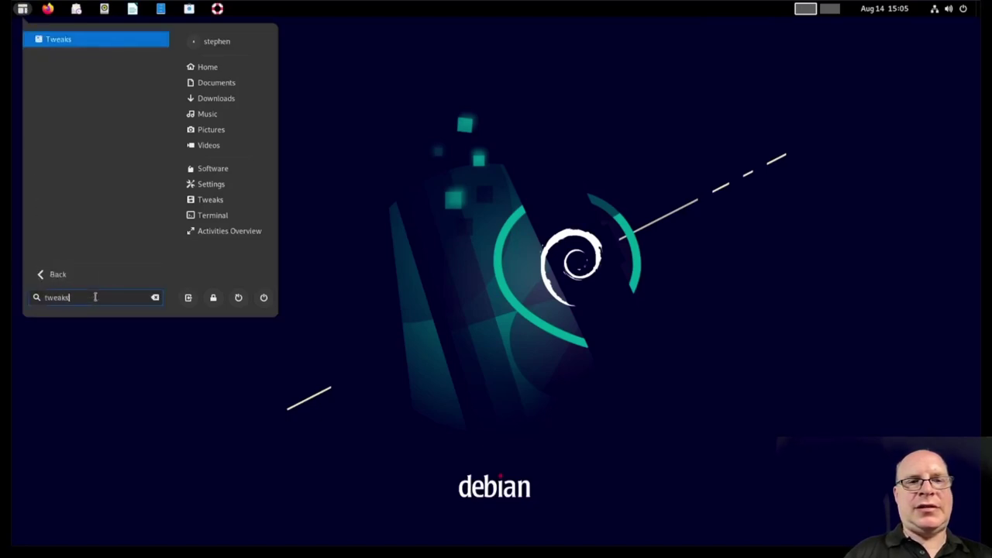
pyautogui.press('Return')
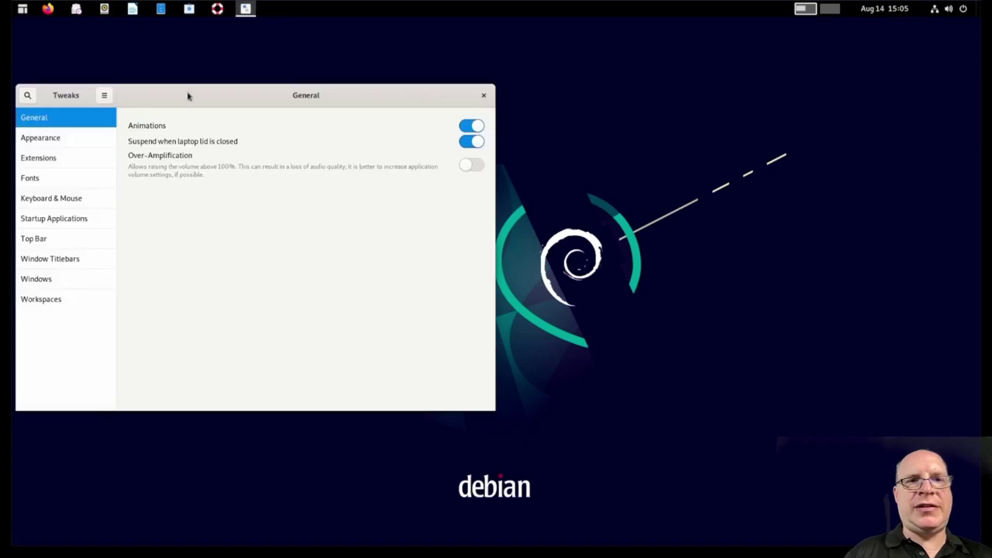
pyautogui.moveTo(188, 95); pyautogui.dragTo(252, 85)
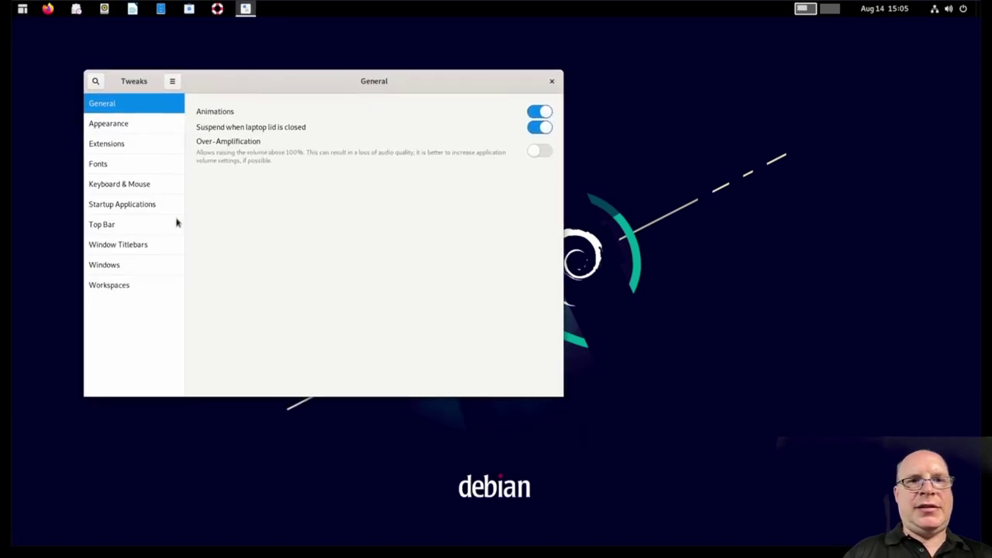
pyautogui.click(116, 125)
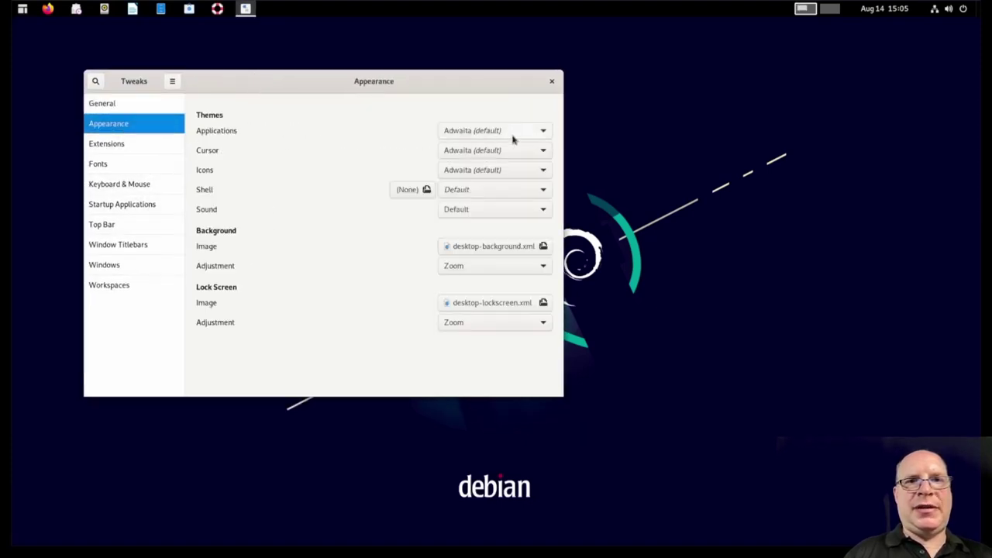
pyautogui.click(541, 133)
pyautogui.click(498, 148)
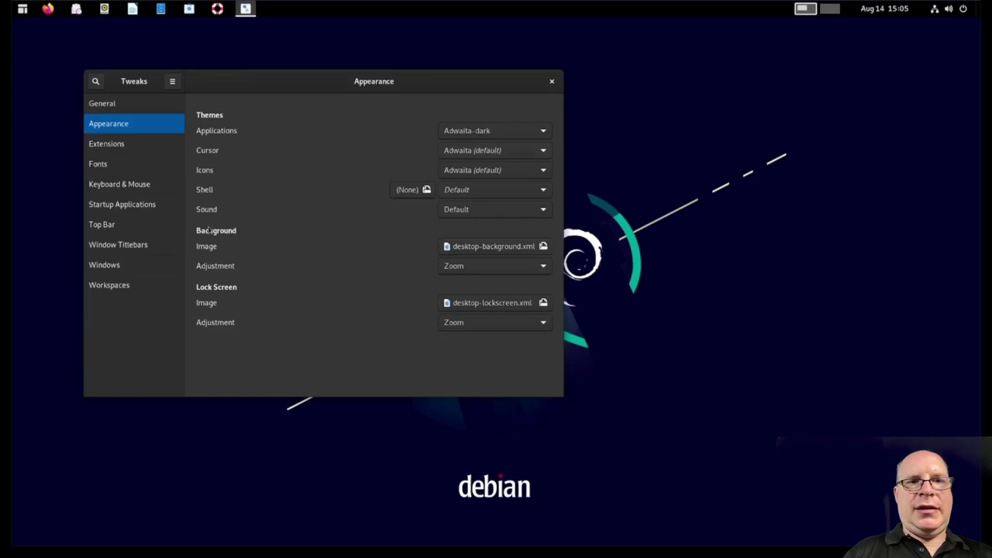
# Step: Turn on Maximize and Minimize titlebar buttons in Window Titlebars, then close Tweaks
pyautogui.click(134, 248)
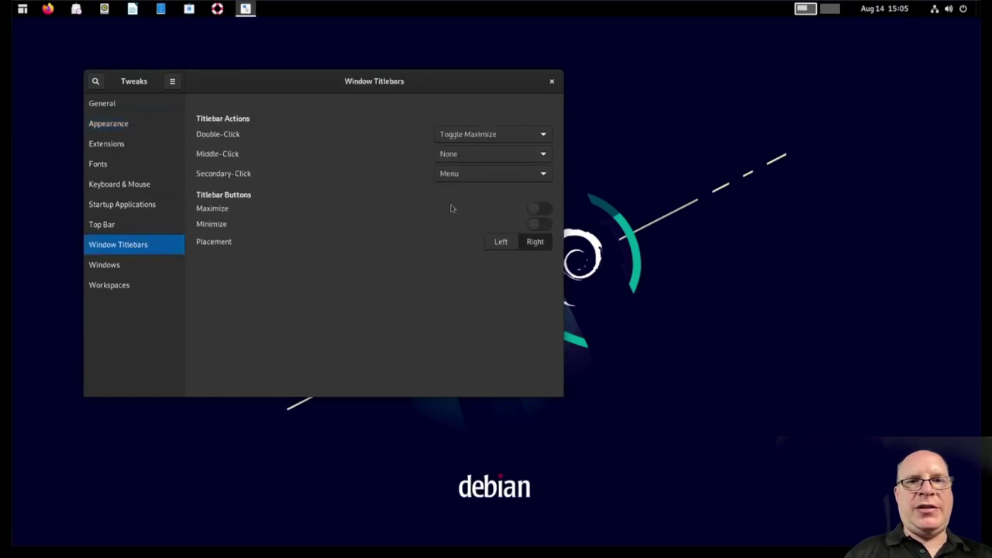
pyautogui.click(536, 210)
pyautogui.click(537, 225)
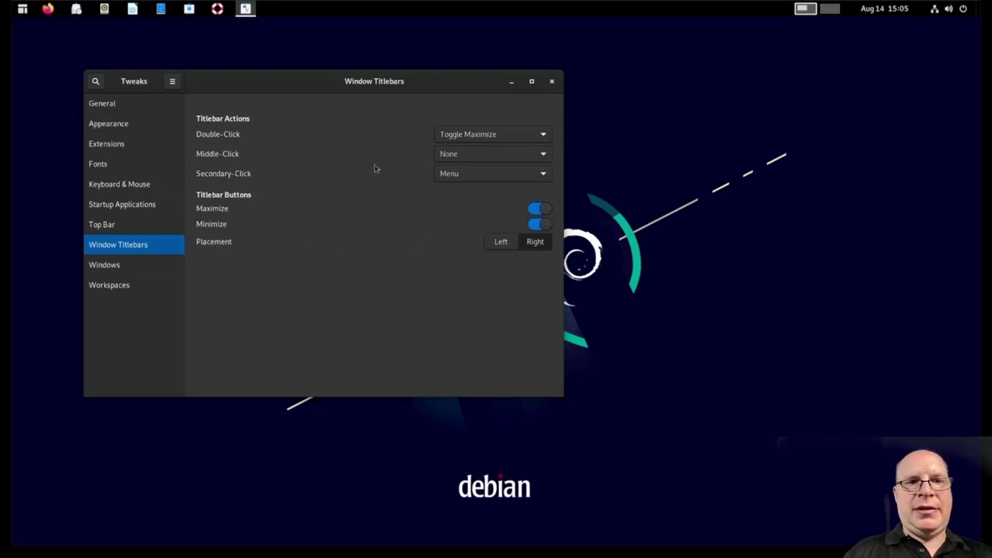
pyautogui.click(552, 82)
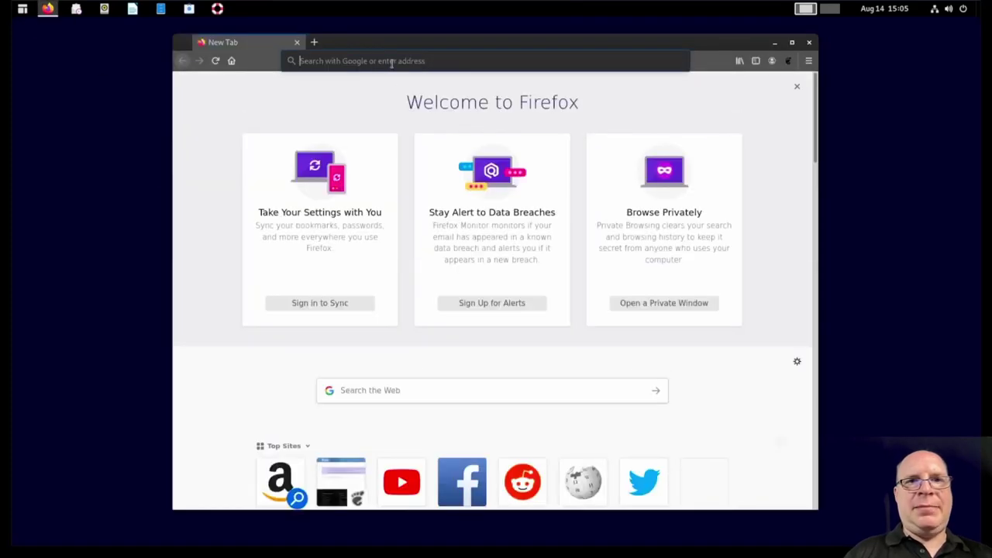
pyautogui.click(393, 62)
pyautogui.write('ht')
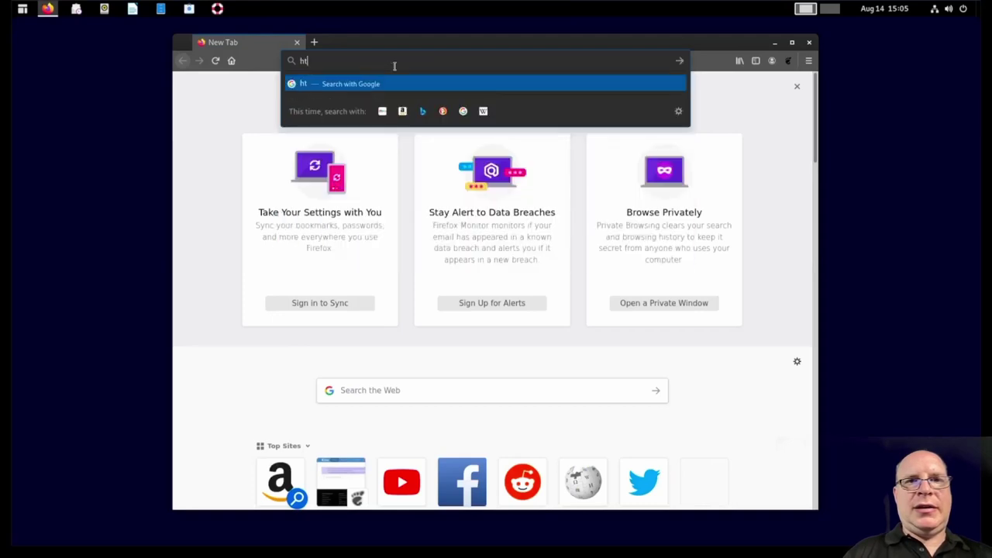
pyautogui.write('tps://www.pexels.com')
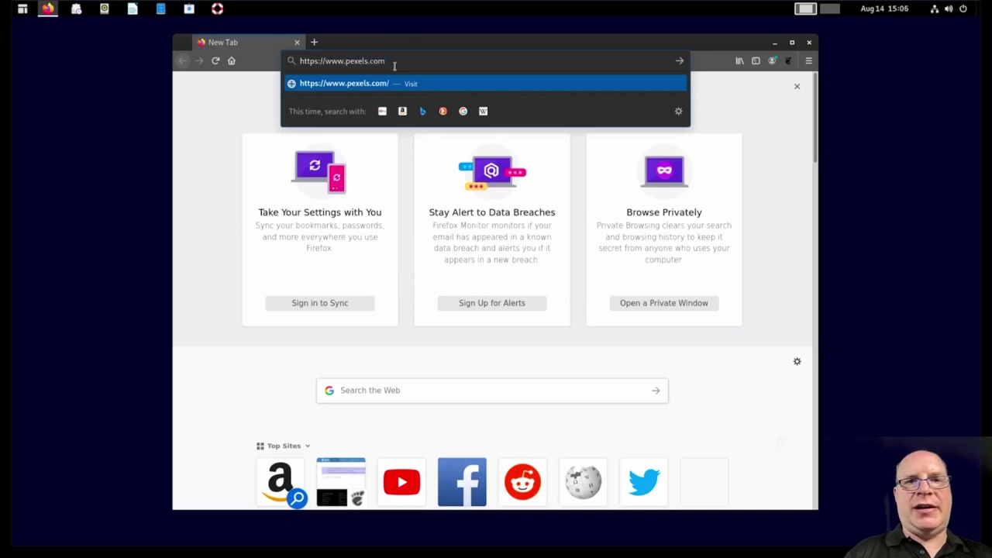
pyautogui.press('Return')
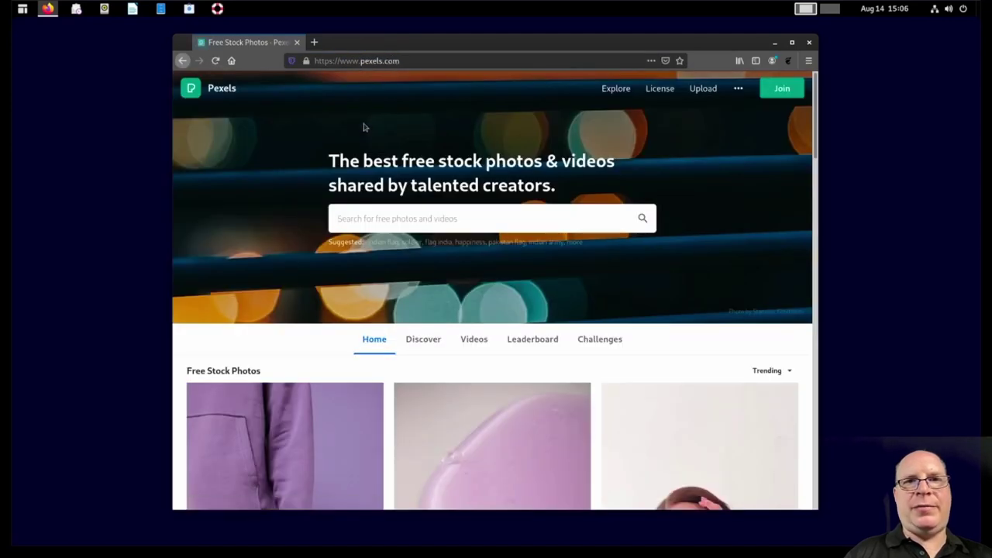
pyautogui.click(392, 220)
pyautogui.write('forest stre')
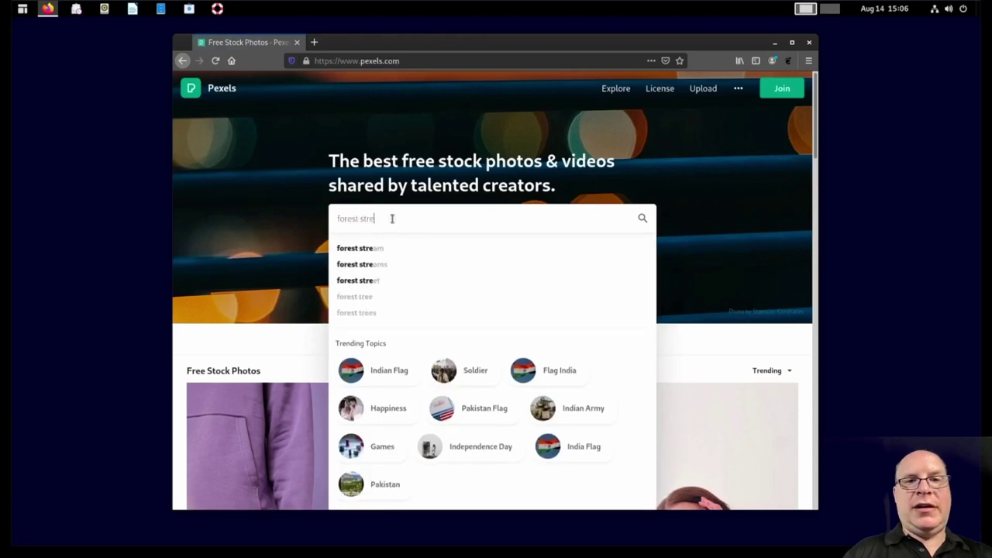
pyautogui.write('ams')
pyautogui.press('Down')
pyautogui.press('Return')
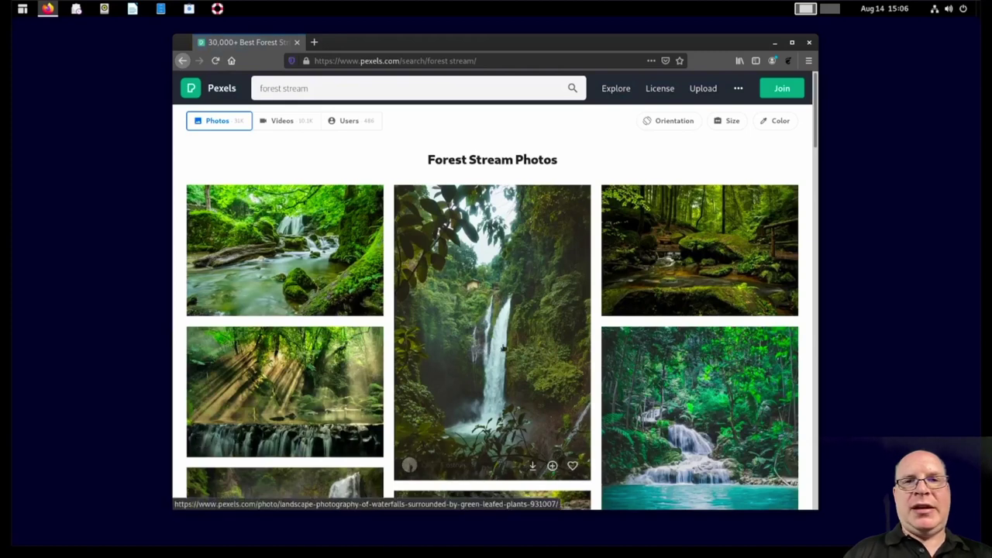
pyautogui.click(712, 251)
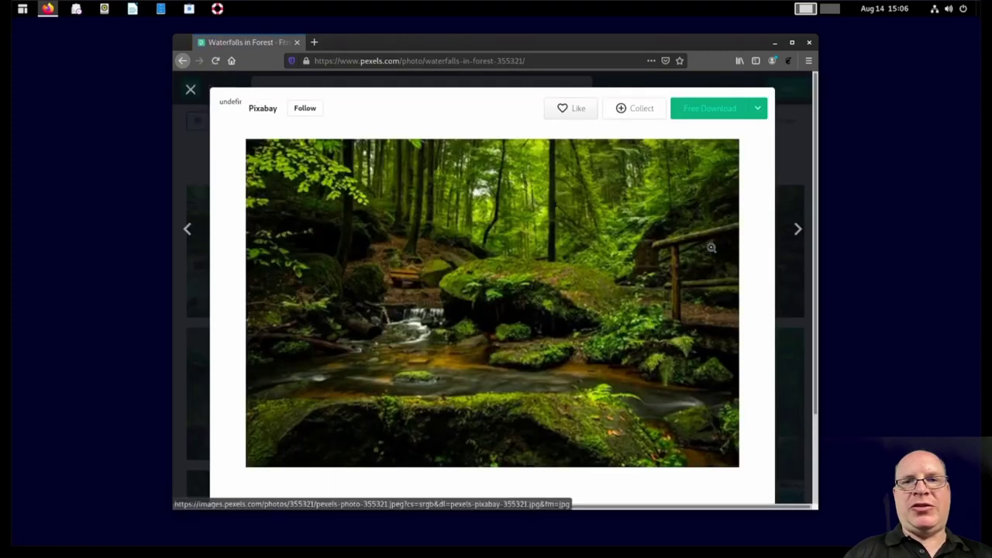
# Step: Download the Original size photo and save it as pexels-pixabay-355321.jpg
pyautogui.click(757, 108)
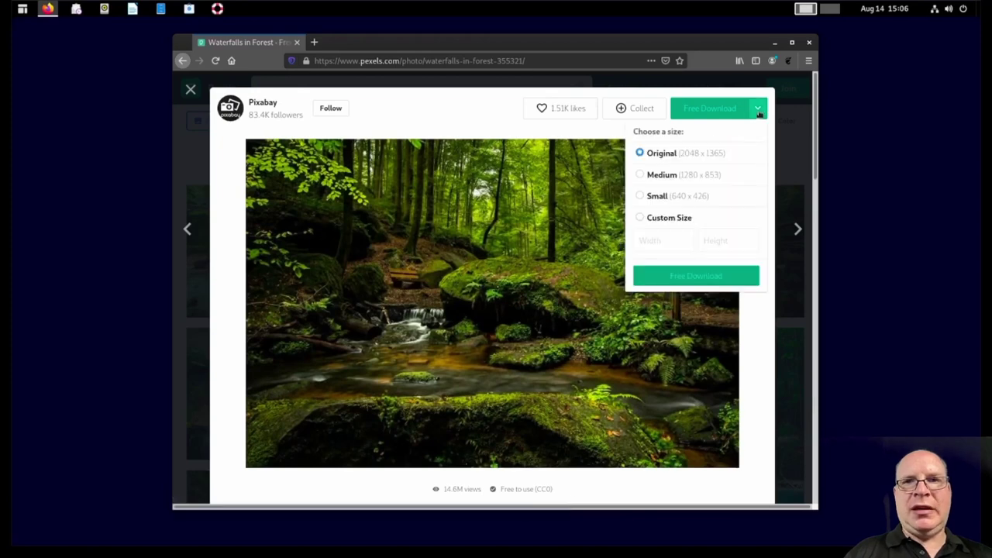
pyautogui.click(683, 277)
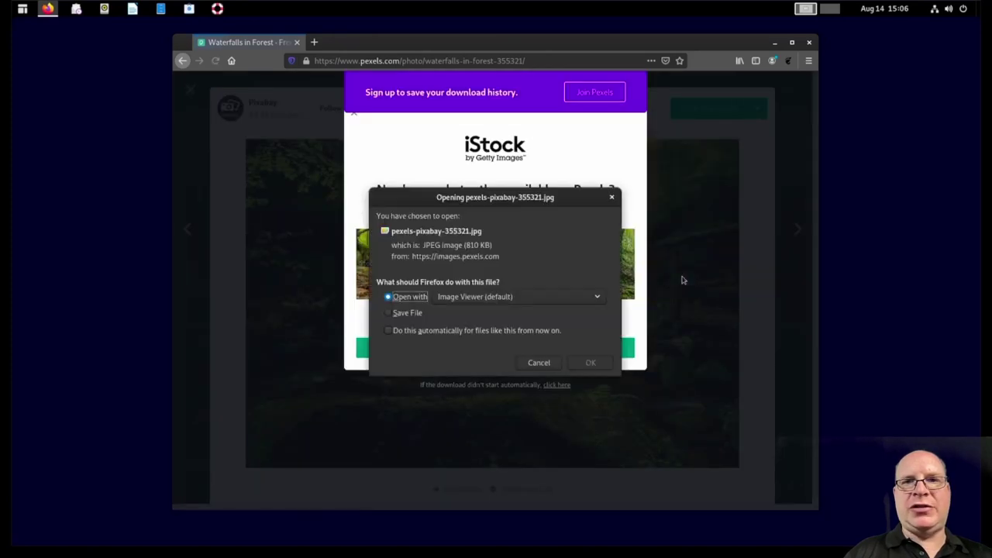
pyautogui.click(413, 315)
pyautogui.click(587, 363)
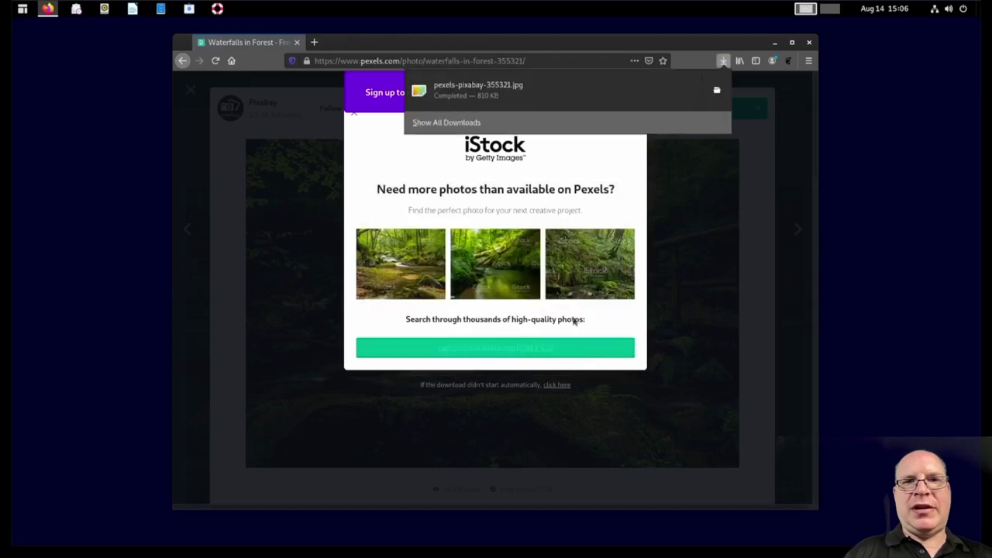
# Step: Cut the downloaded photo pexels-pixabay-355321.jpg from its download folder
pyautogui.click(717, 90)
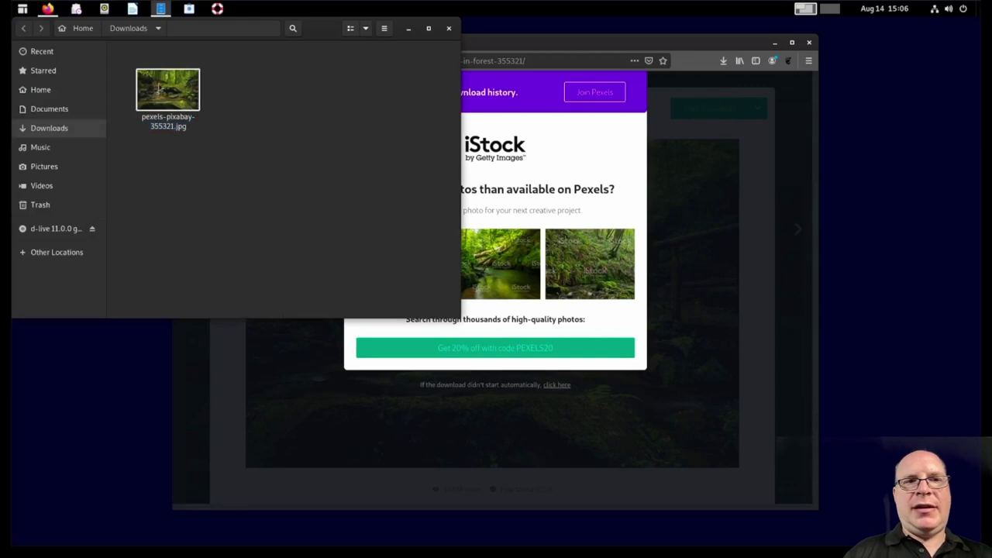
pyautogui.rightClick(160, 87)
pyautogui.click(174, 123)
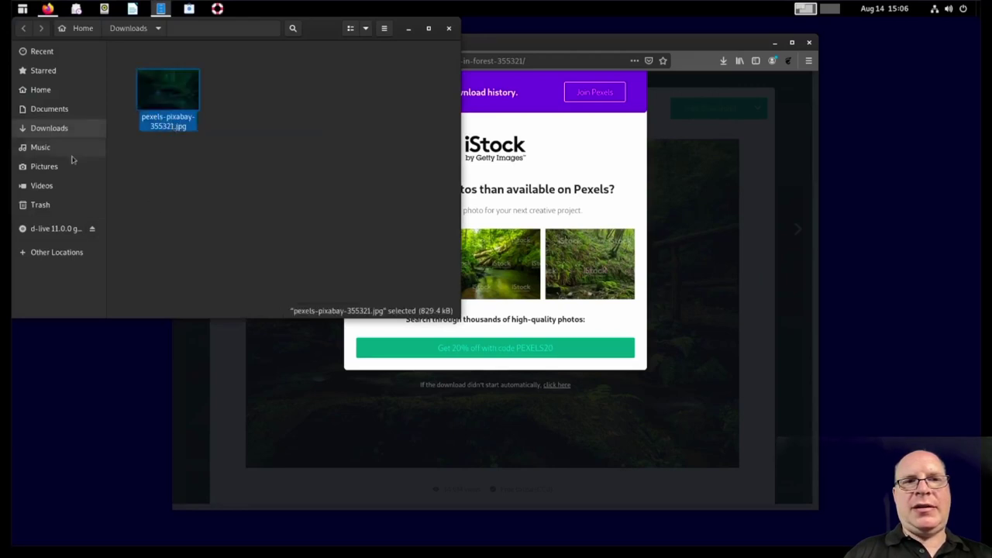
# Step: Create a new folder named 'Wallpaper' inside Pictures
pyautogui.click(47, 167)
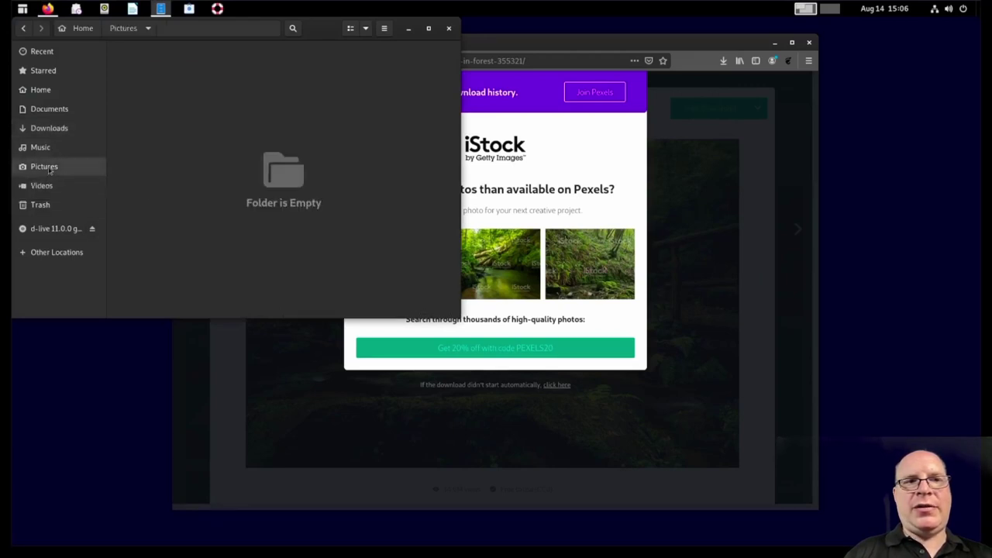
pyautogui.rightClick(163, 80)
pyautogui.click(174, 79)
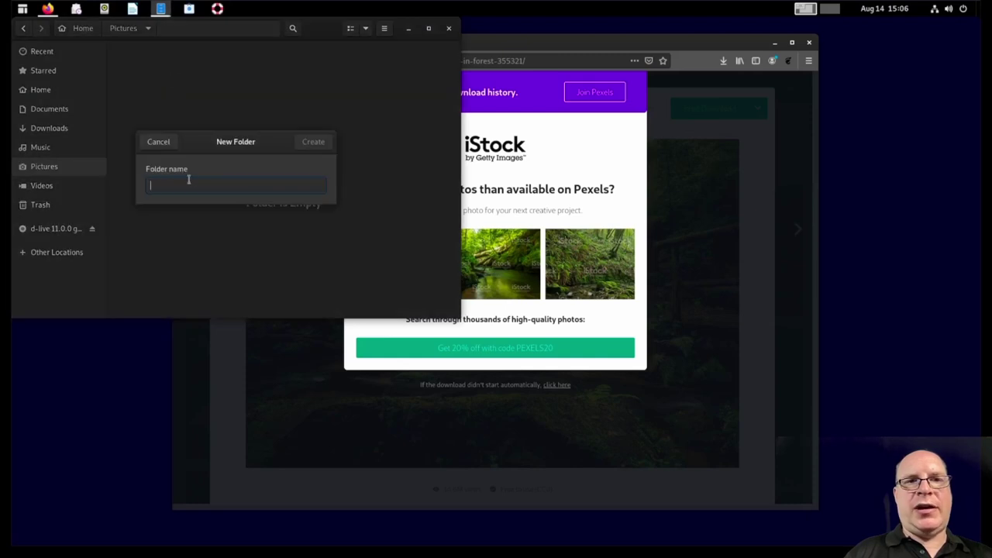
pyautogui.write('Wallpaper')
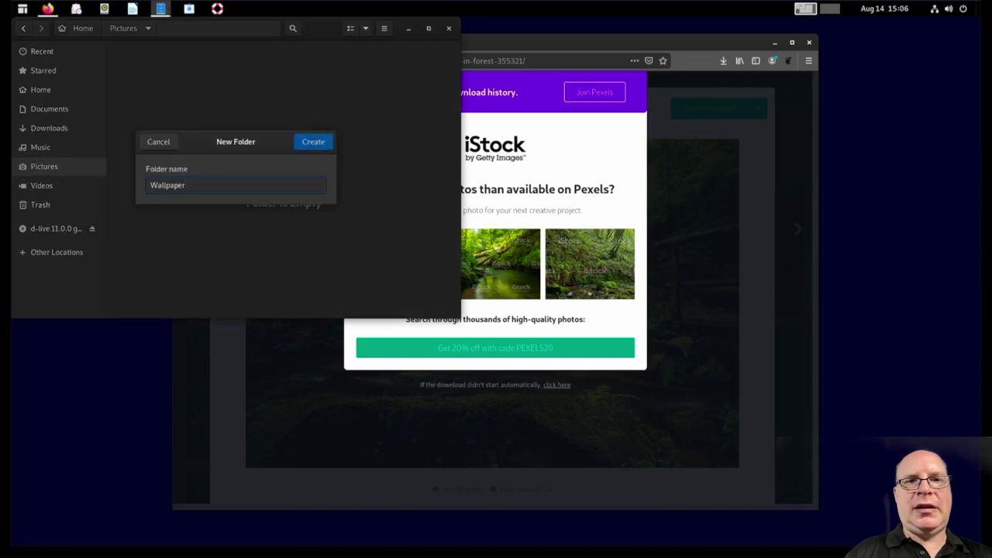
pyautogui.press('Return')
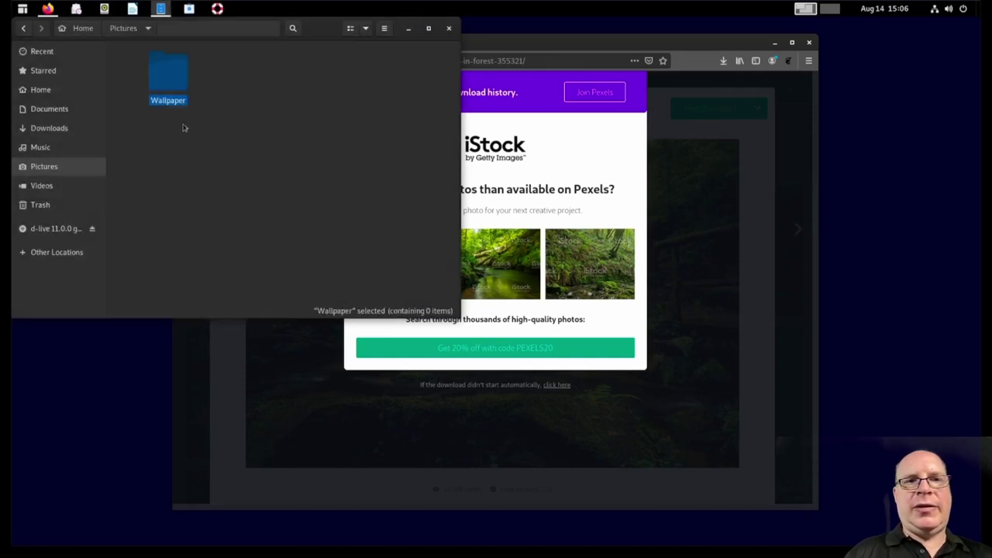
# Step: Paste the photo into the Wallpaper folder, then close Files and Firefox
pyautogui.doubleClick(171, 83)
pyautogui.rightClick(159, 80)
pyautogui.click(169, 113)
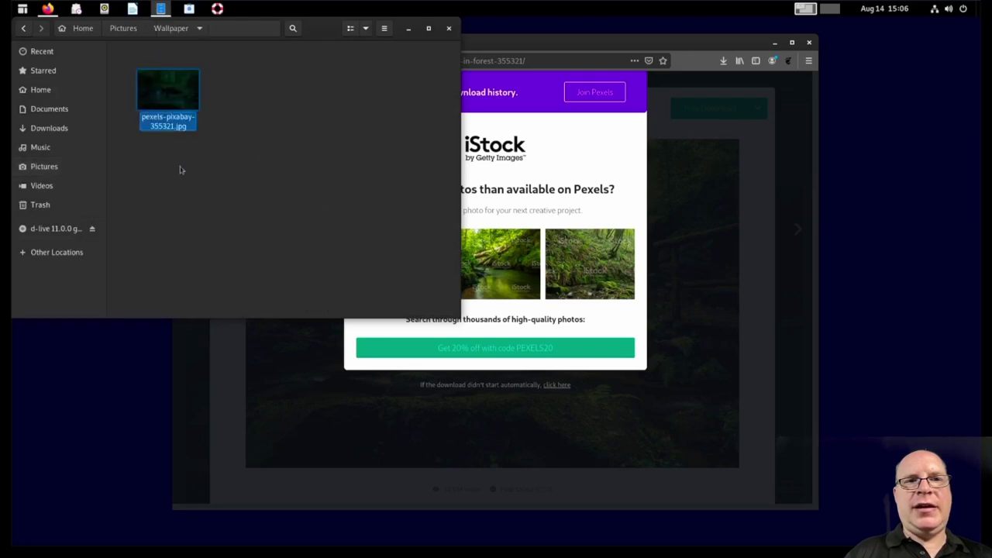
pyautogui.click(183, 193)
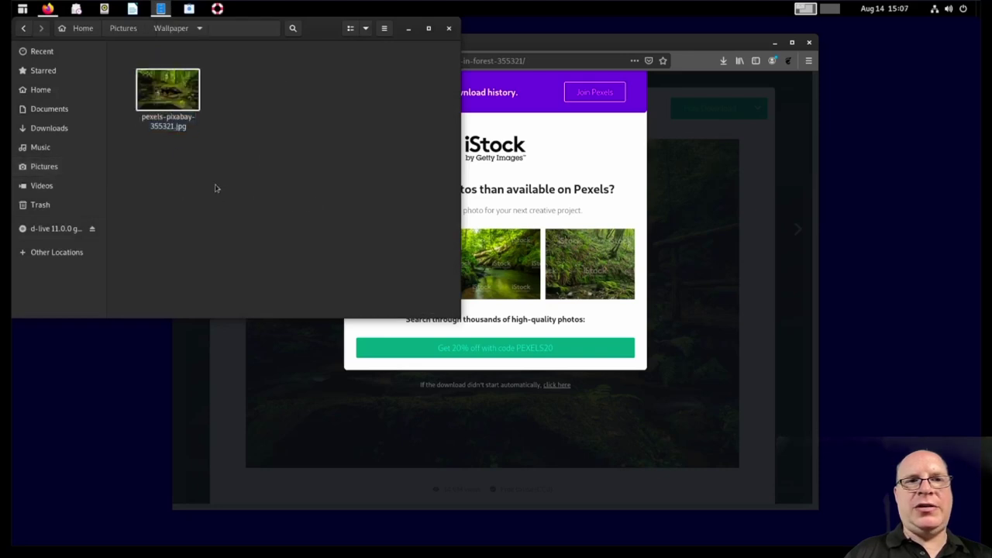
pyautogui.click(448, 30)
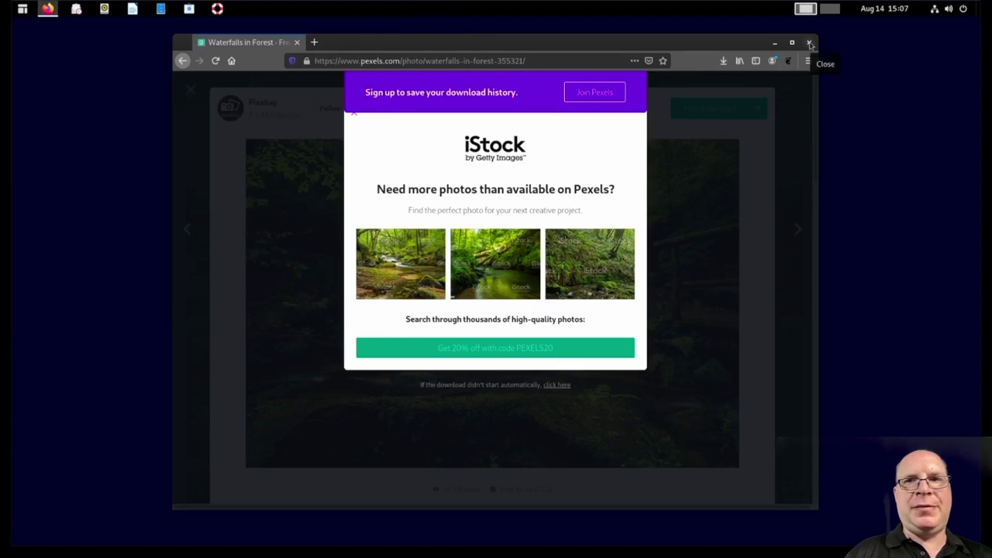
pyautogui.click(810, 45)
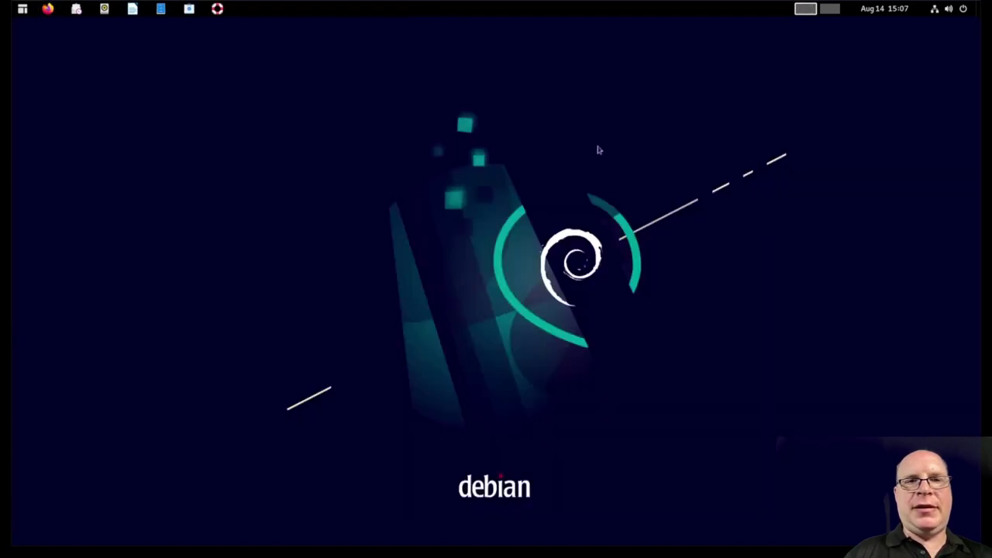
# Step: Add pexels-pixabay-355321.jpg from Pictures/Wallpaper in Background settings and make it the wallpaper
pyautogui.rightClick(127, 110)
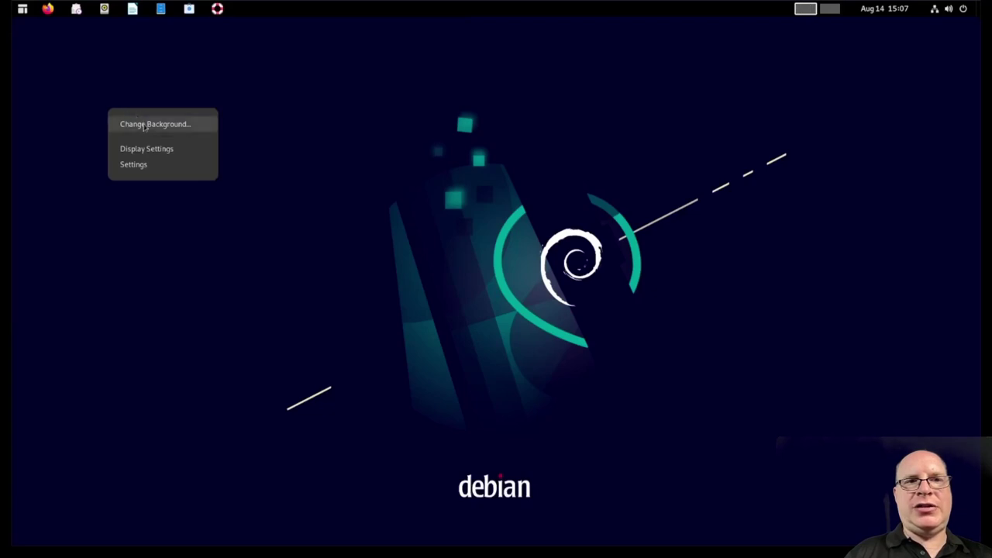
pyautogui.click(144, 124)
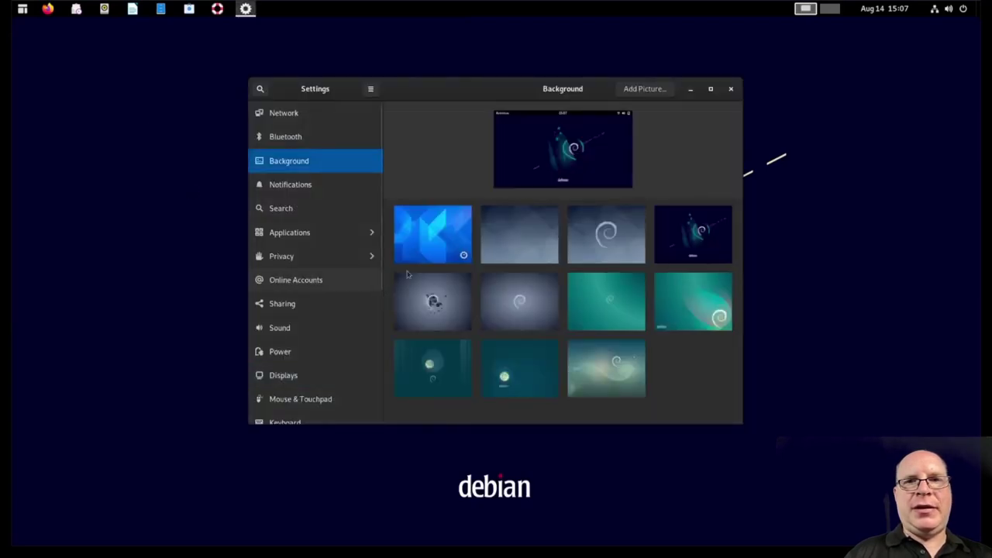
pyautogui.click(641, 91)
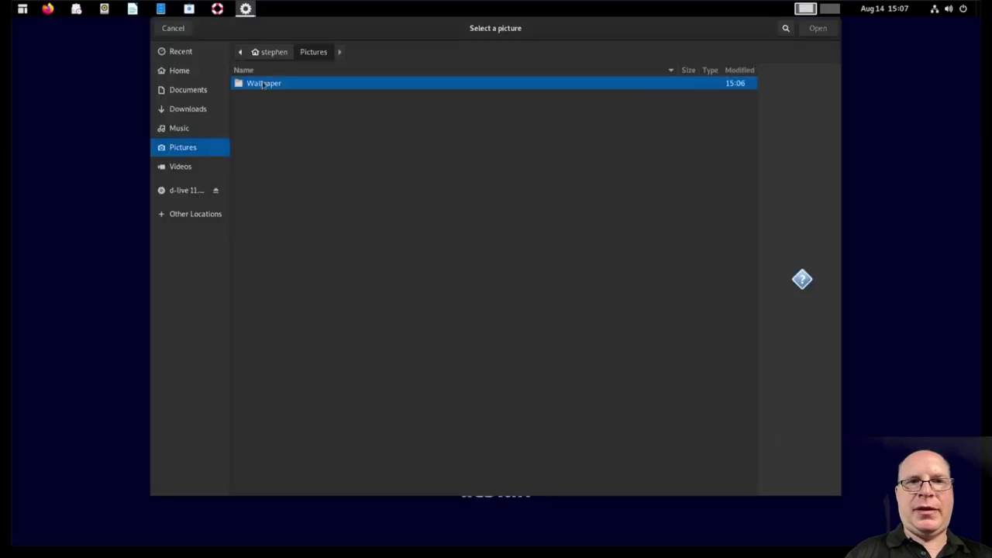
pyautogui.doubleClick(266, 85)
pyautogui.doubleClick(271, 84)
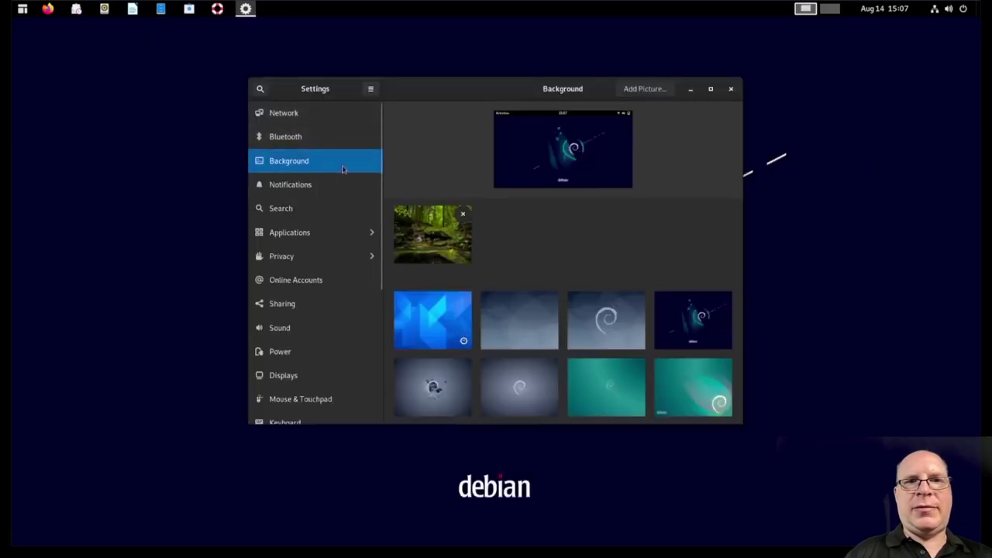
pyautogui.click(434, 231)
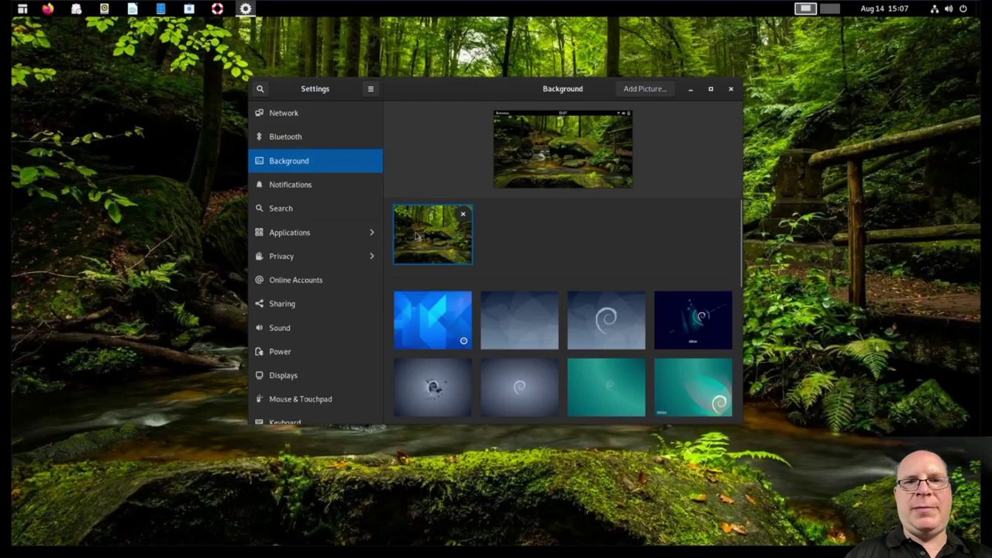
pyautogui.click(731, 90)
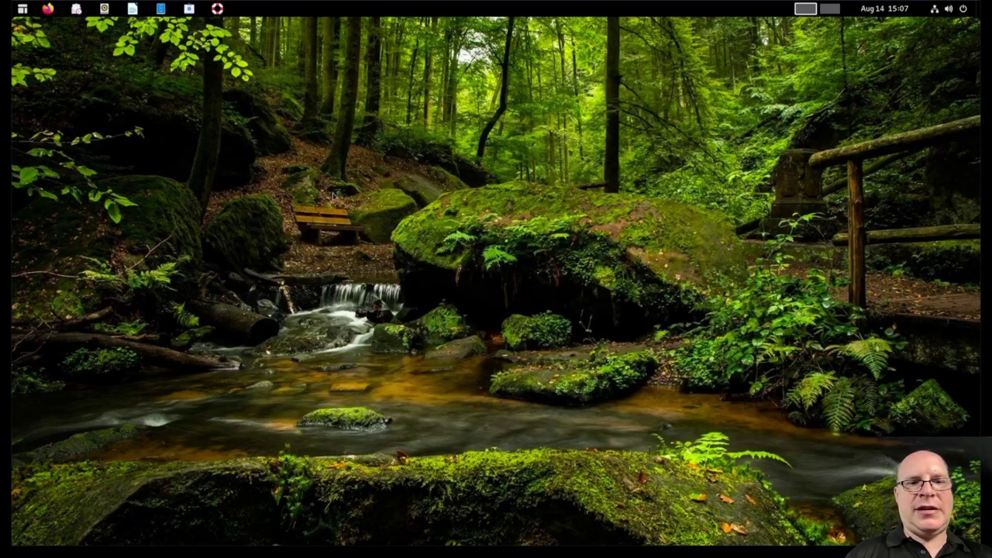
# Step: Open a terminal with enlarged text, change into ~/Downloads and list its contents
pyautogui.click(22, 9)
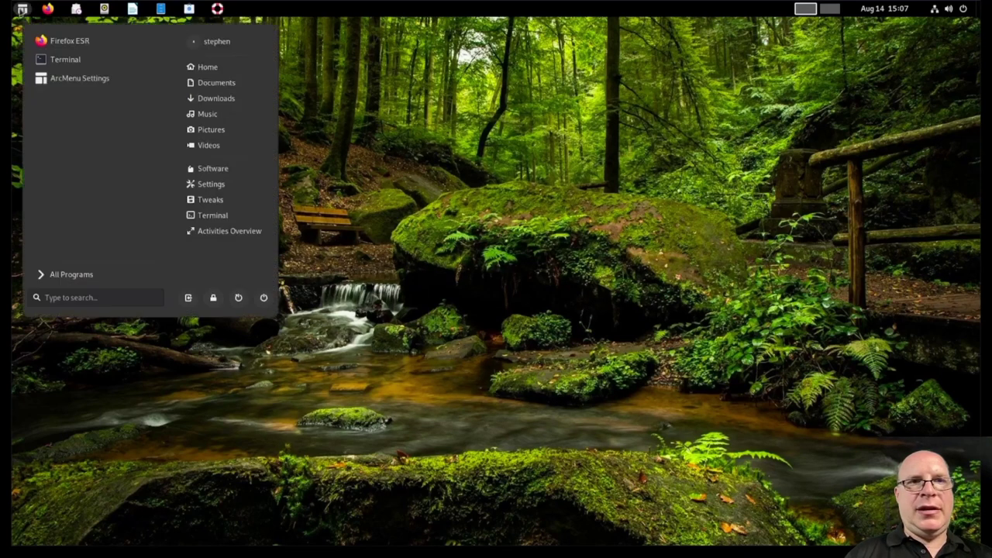
pyautogui.click(47, 60)
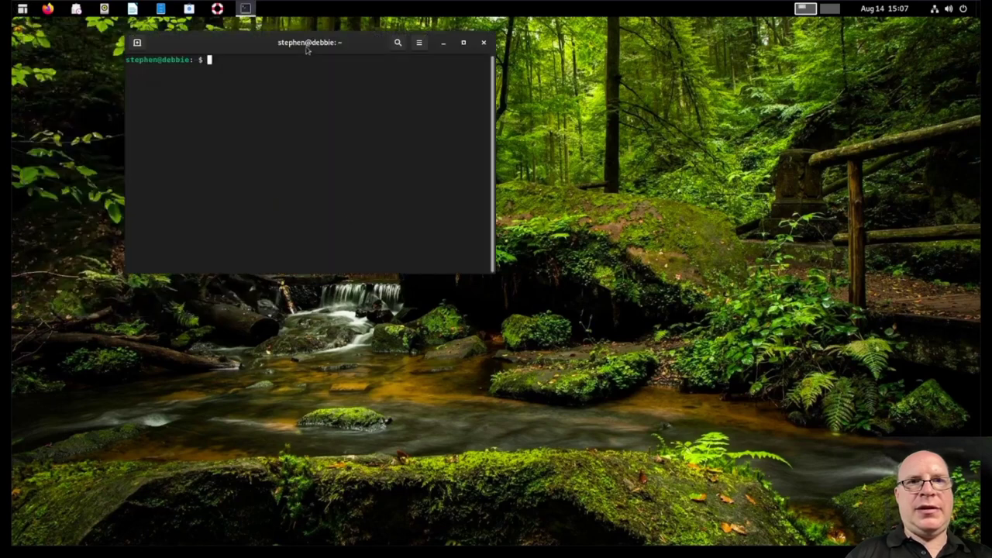
pyautogui.moveTo(307, 43); pyautogui.dragTo(302, 112)
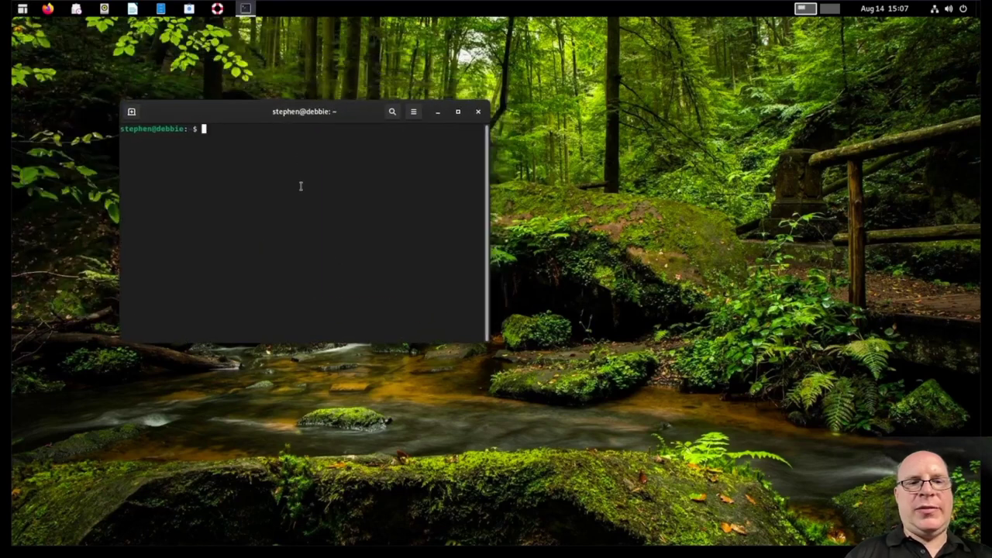
pyautogui.hotkey('ctrl', '+')
pyautogui.hotkey('ctrl', '+')
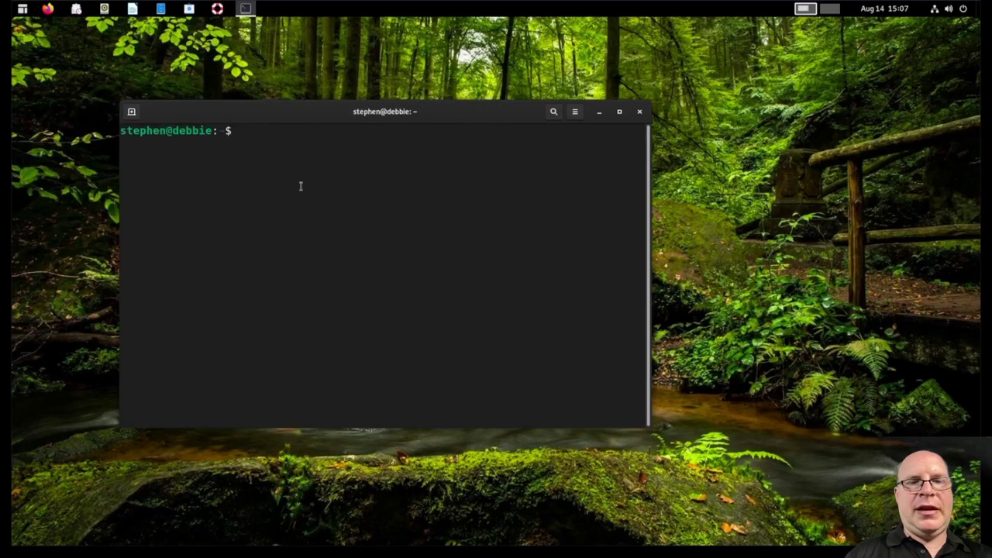
pyautogui.write('cd ')
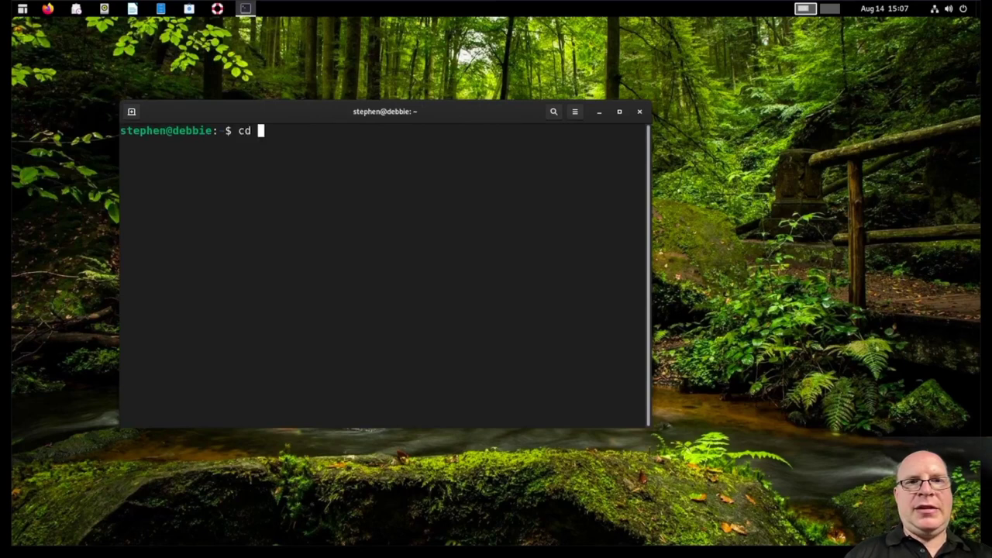
pyautogui.write('~/Do')
pyautogui.press('Tab')
pyautogui.press('Return')
pyautogui.write('ls')
pyautogui.press('Return')
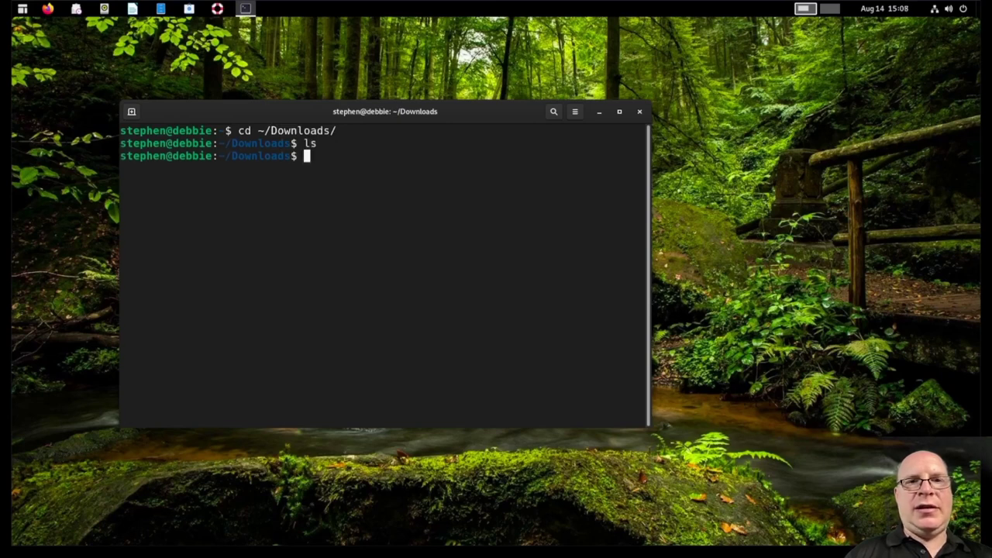
# Step: Git clone the vinceliuice/Tela-icon-theme repository and enter the Tela-icon-theme folder
pyautogui.write('git c')
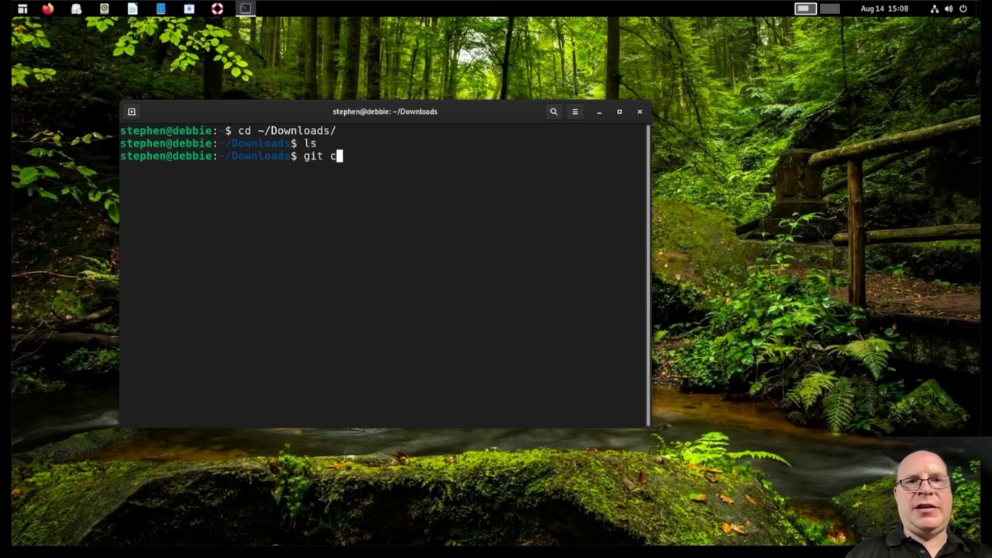
pyautogui.write('lone http')
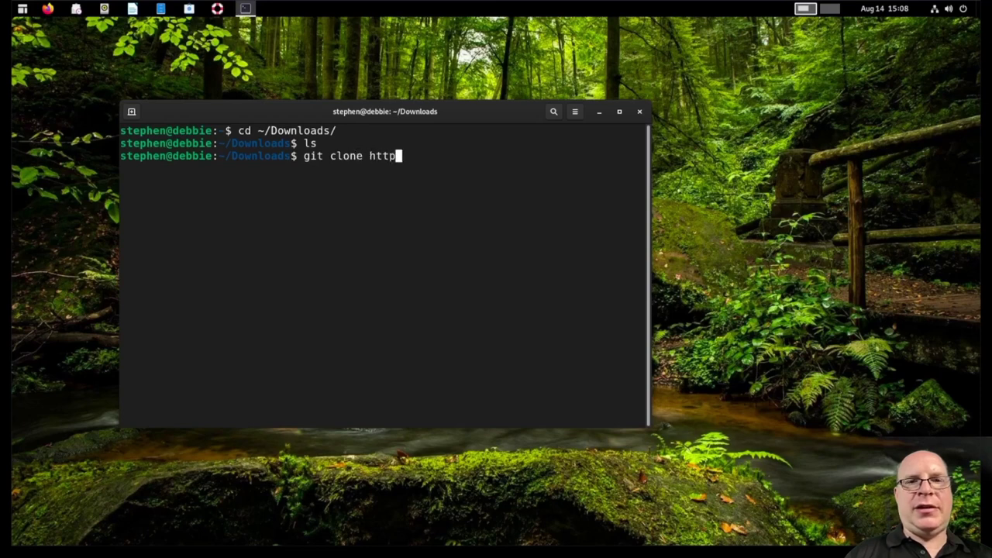
pyautogui.write('s://githu')
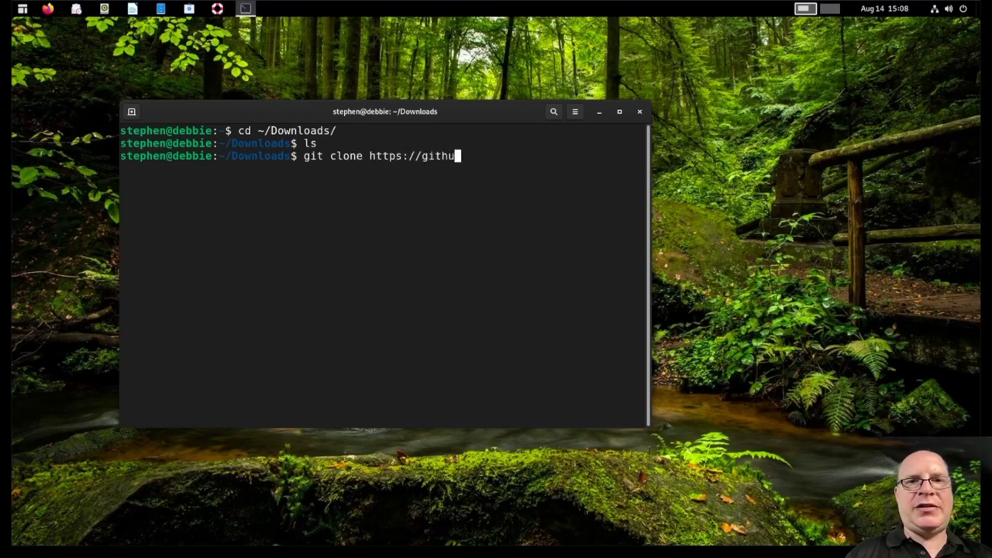
pyautogui.write('b.com')
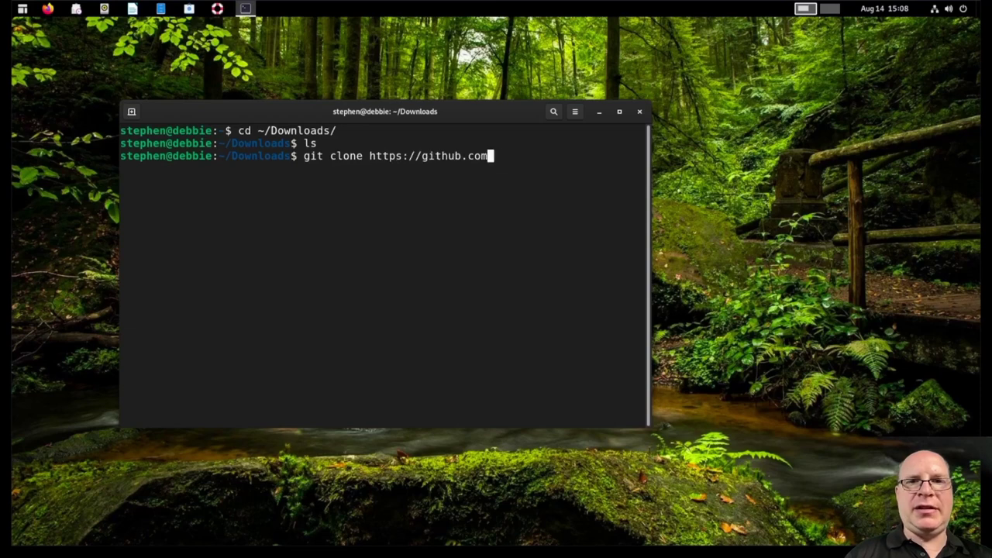
pyautogui.write('/vince')
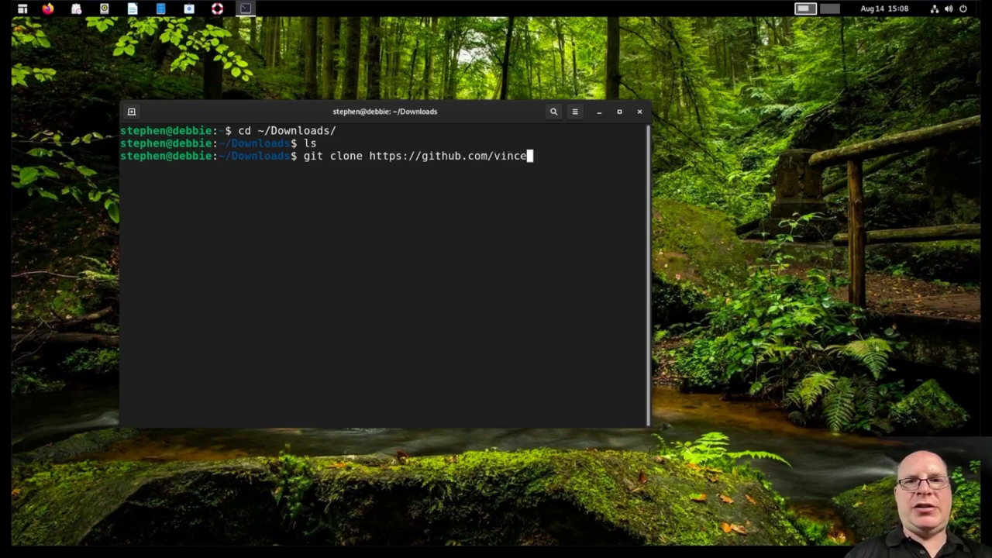
pyautogui.write('li')
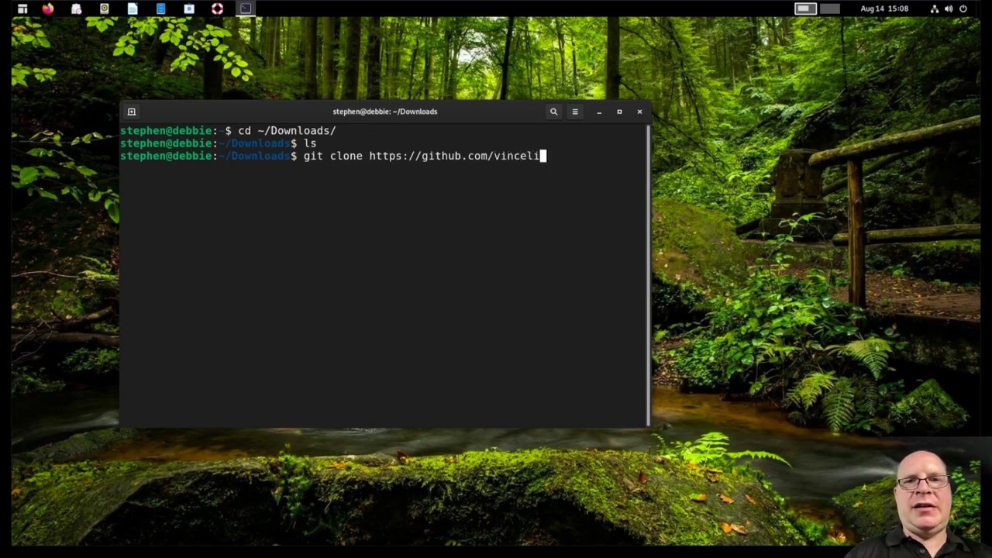
pyautogui.write('uice')
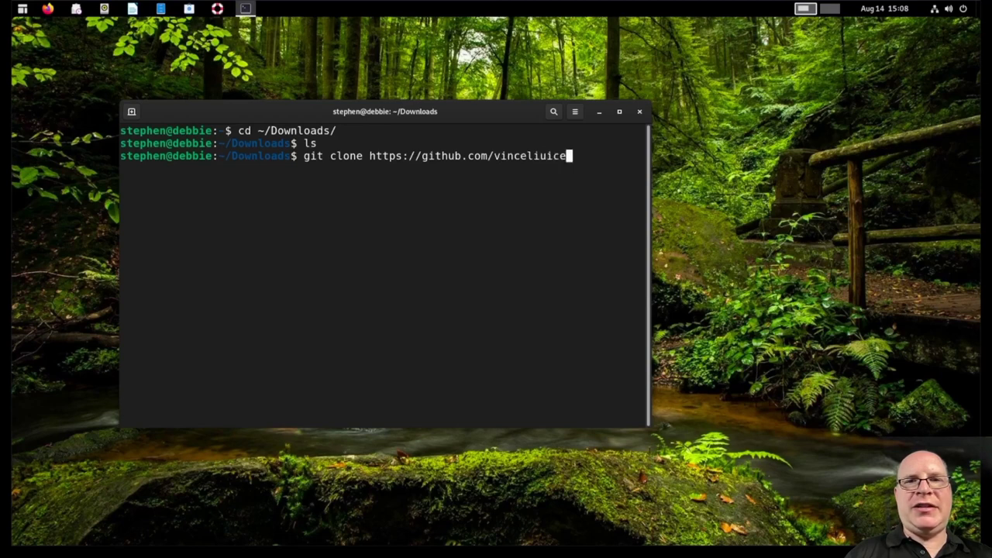
pyautogui.write('/Tel')
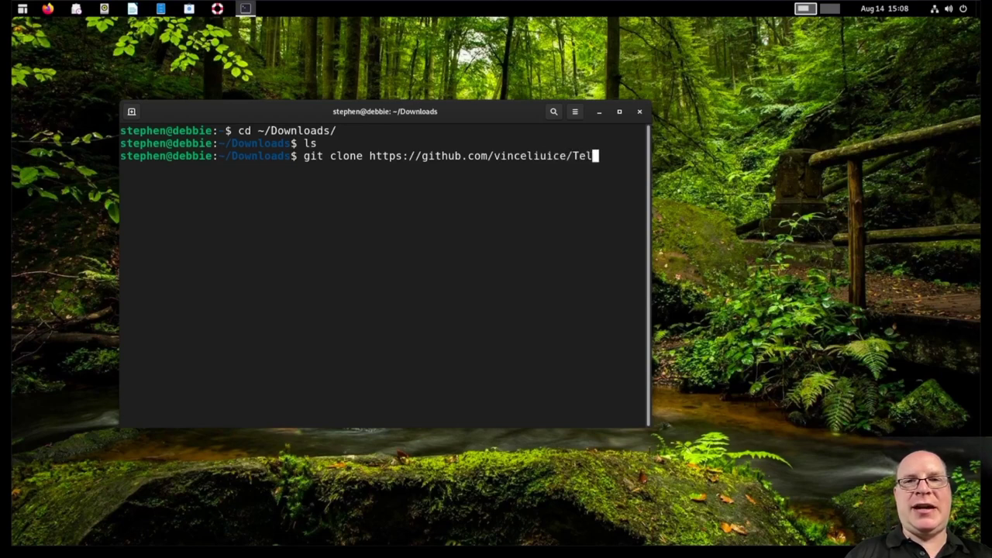
pyautogui.write('a-icon-t')
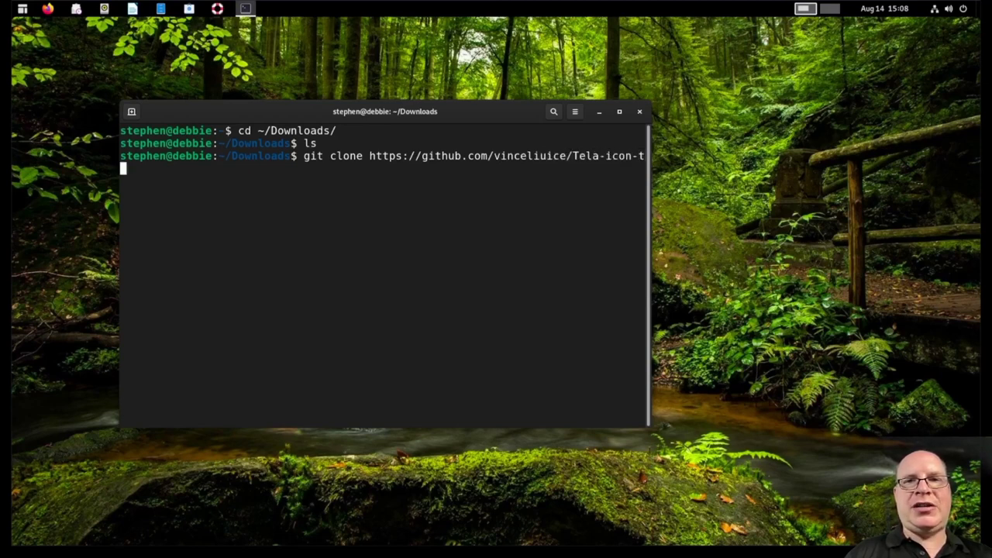
pyautogui.write('heme')
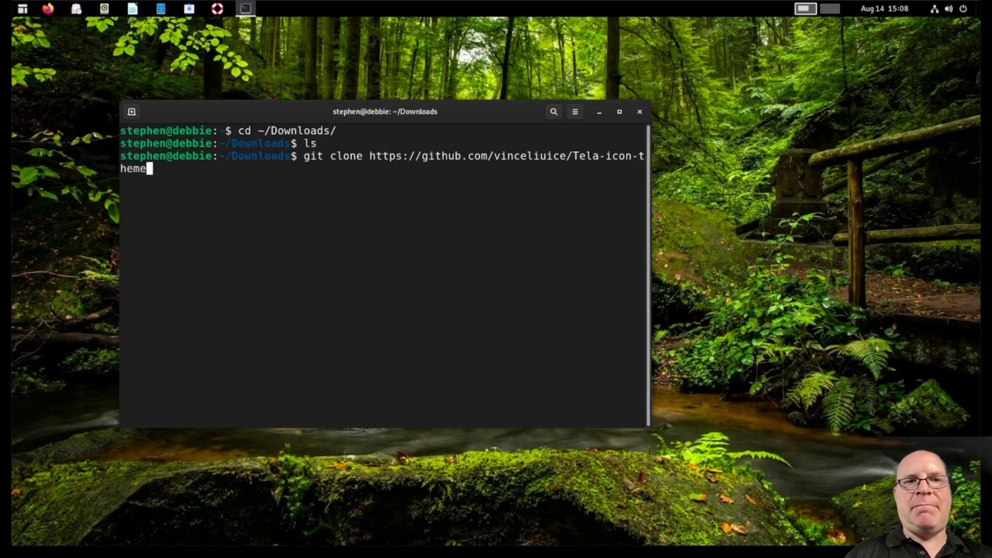
pyautogui.press('Return')
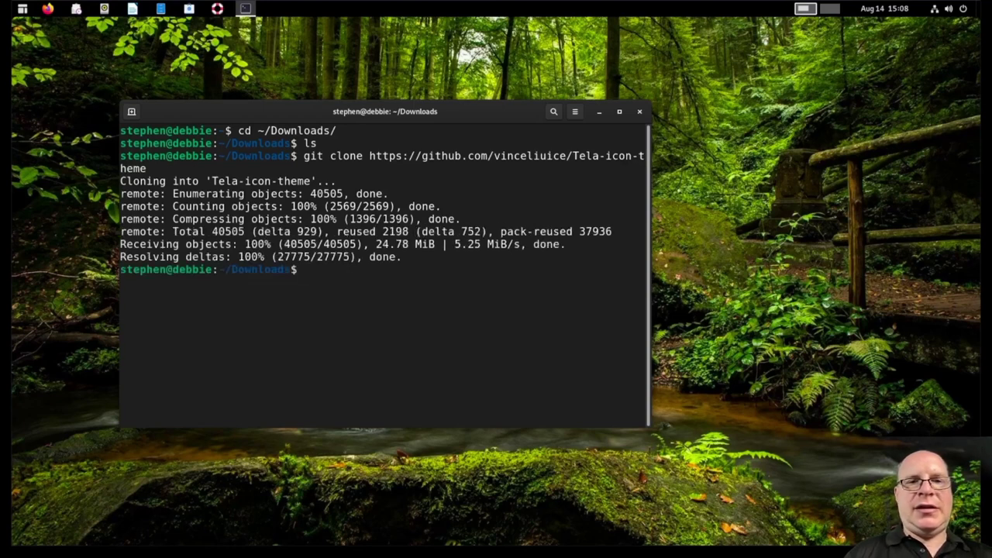
pyautogui.write('cd Tel')
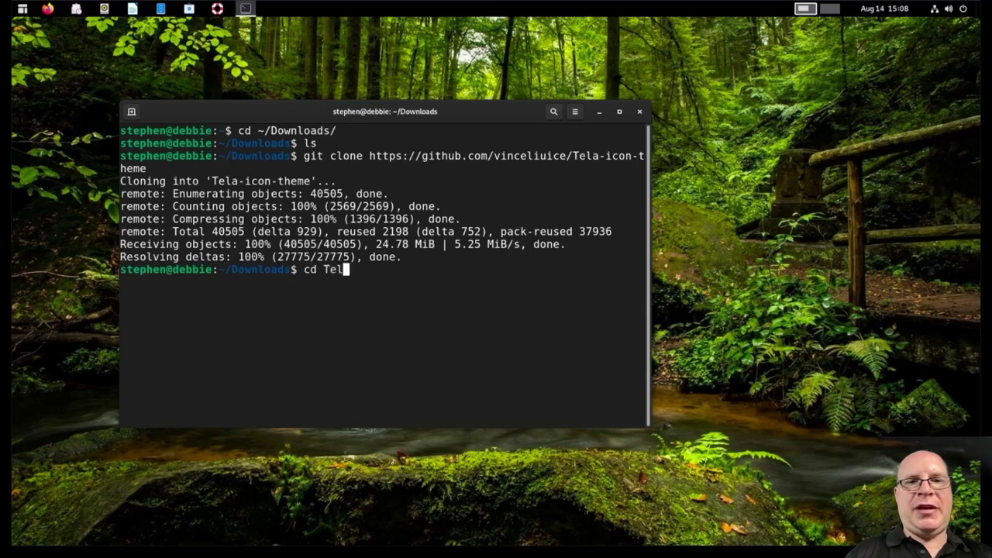
pyautogui.press('Tab')
pyautogui.press('Return')
# Step: Run ./install.sh to install the Tela and Tela-dark icon themes, then clear the terminal
pyautogui.write('ls')
pyautogui.press('Return')
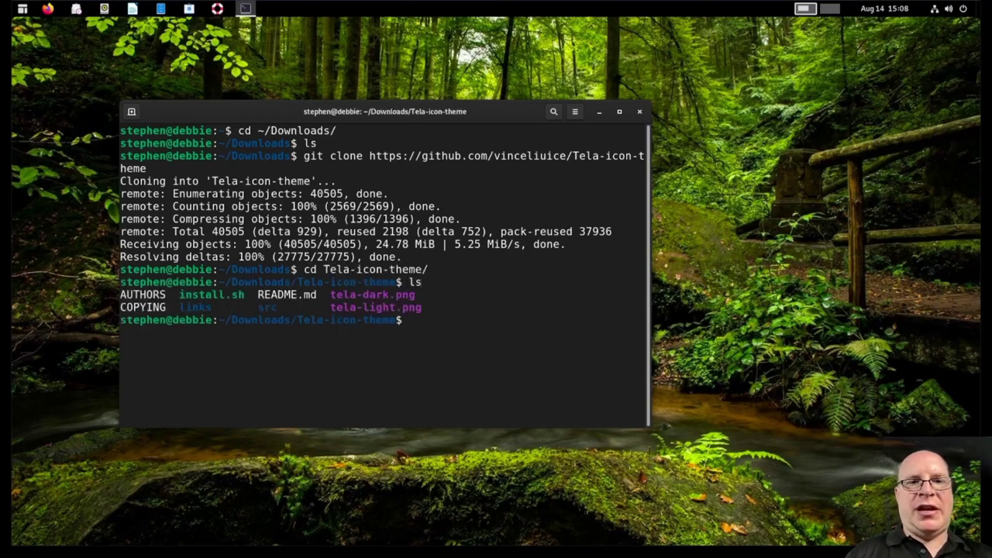
pyautogui.write('./install')
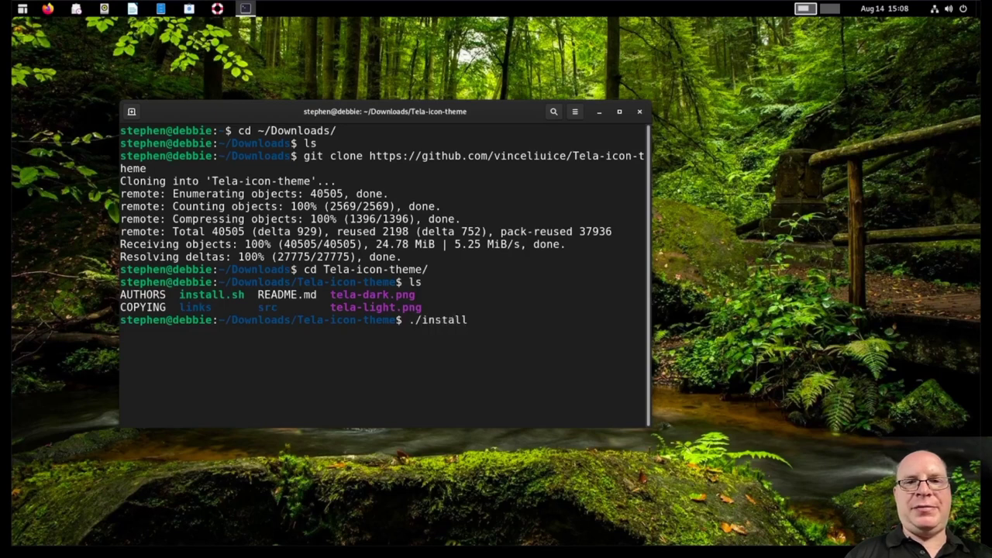
pyautogui.press('Tab')
pyautogui.press('Return')
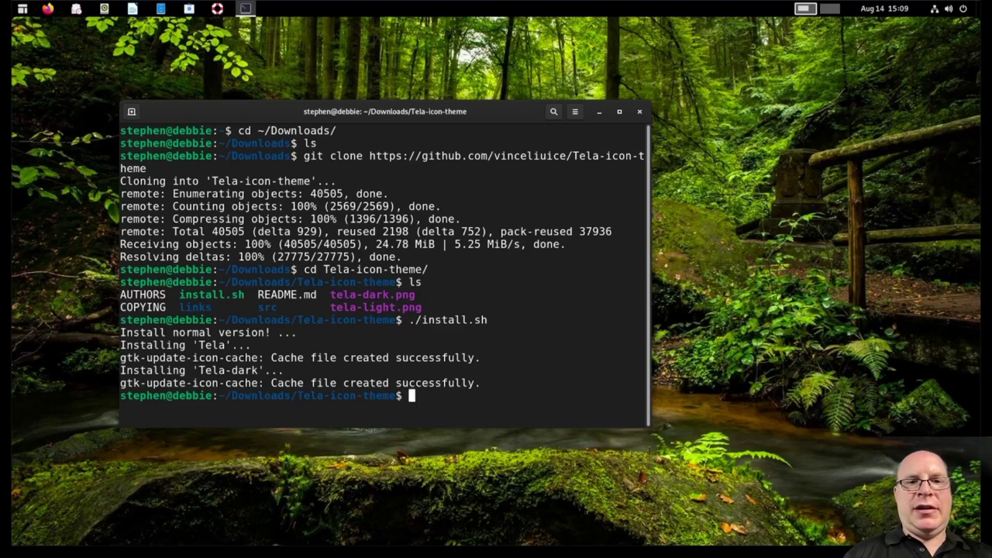
pyautogui.hotkey('ctrl', 'l')
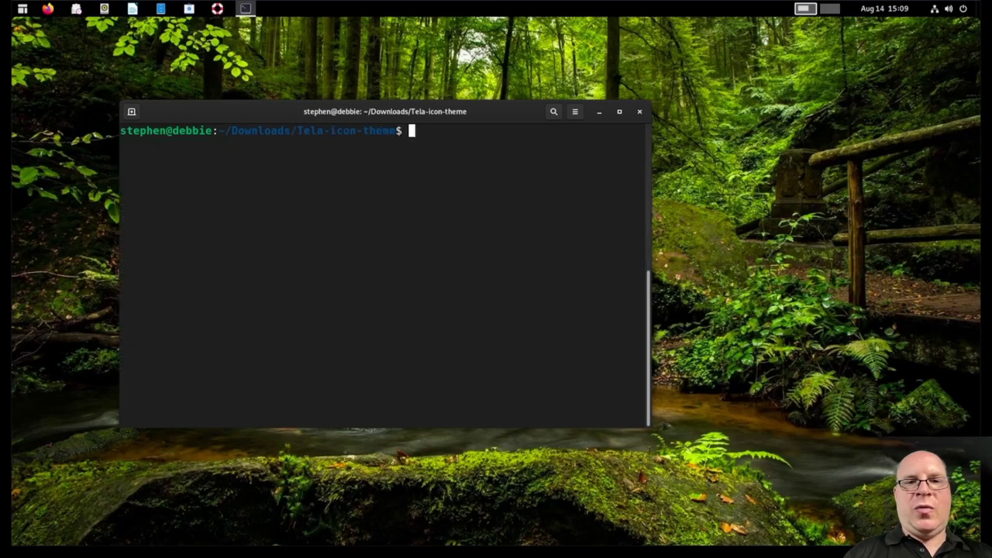
# Step: Launch Tweaks from ArcMenu, set Appearance > Icons to Tela-dark, and close Tweaks
pyautogui.click(22, 10)
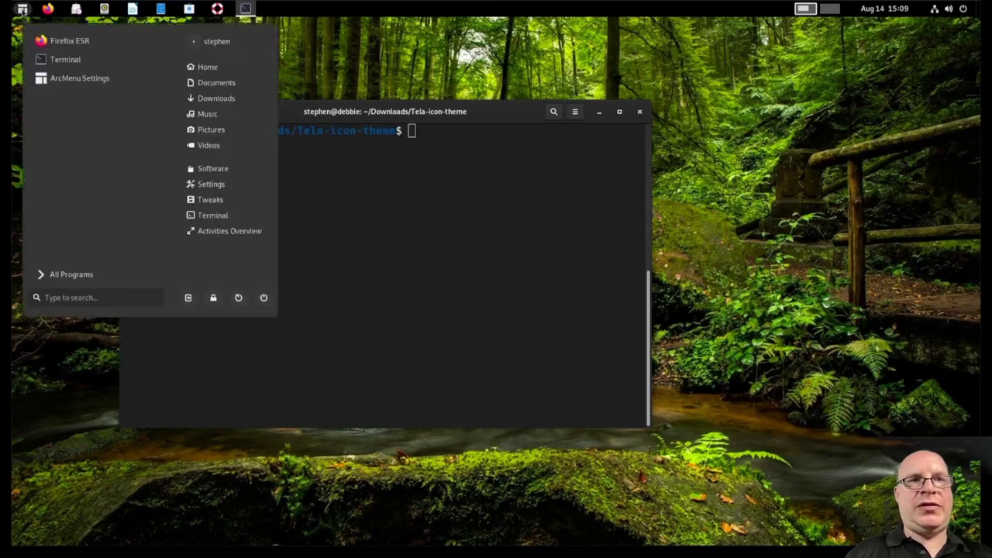
pyautogui.write('time')
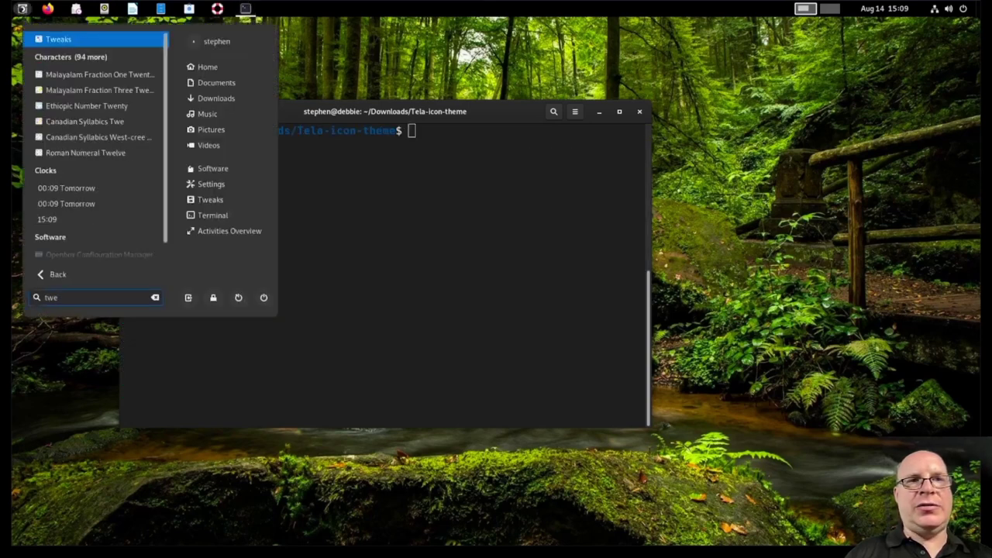
pyautogui.click(23, 10)
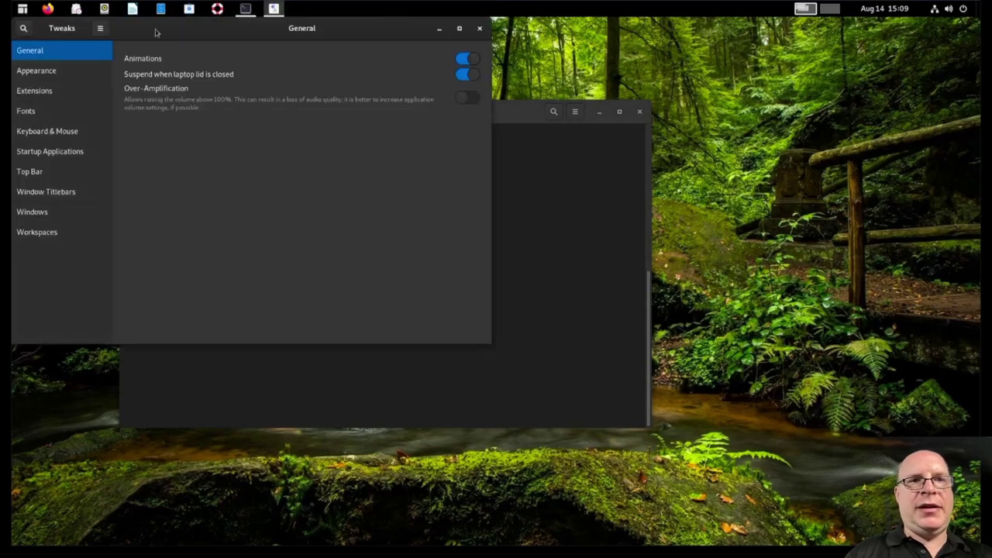
pyautogui.moveTo(158, 33); pyautogui.dragTo(201, 59)
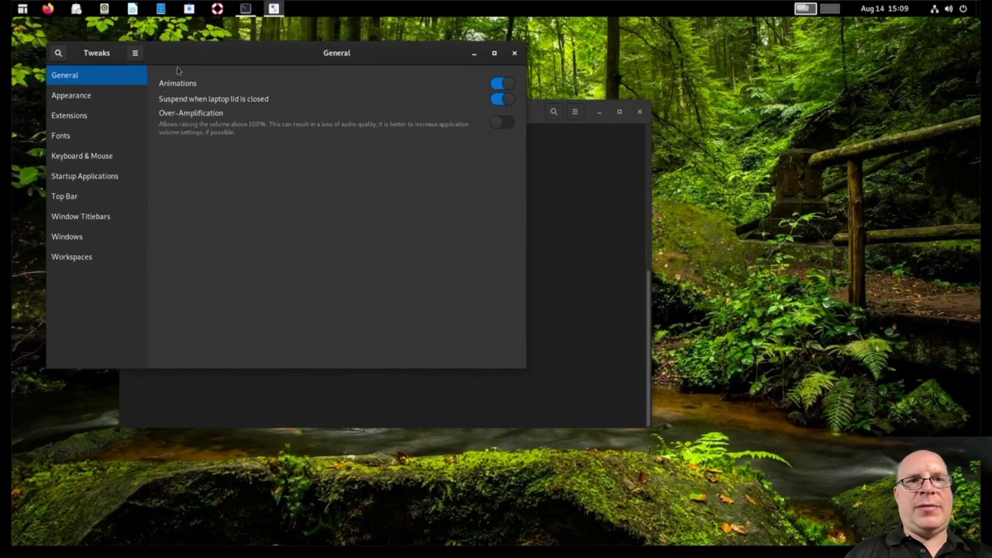
pyautogui.click(74, 98)
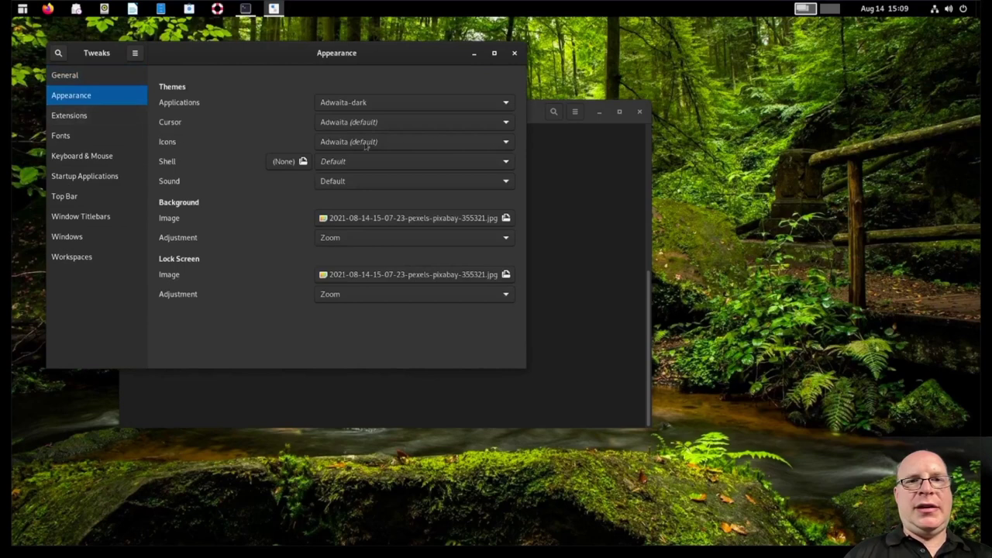
pyautogui.click(463, 149)
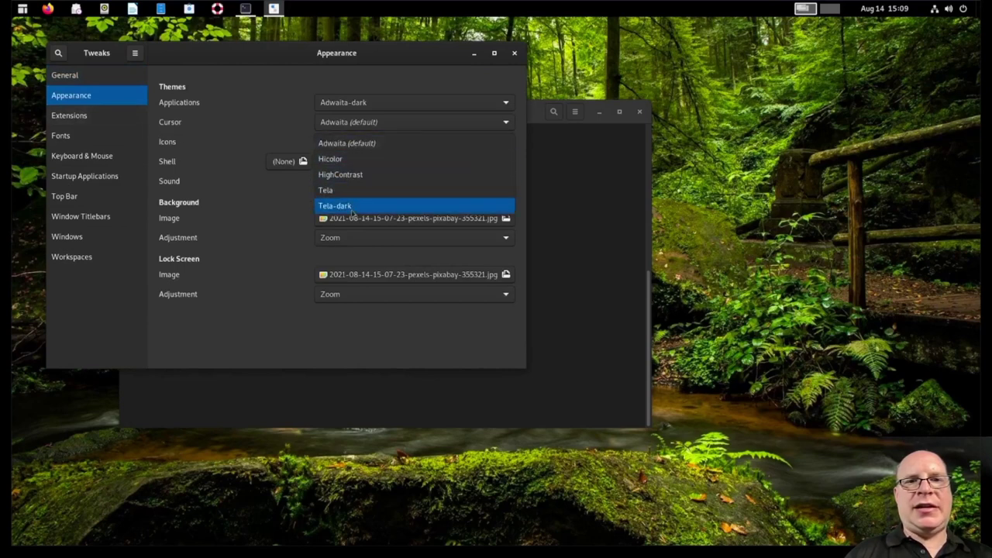
pyautogui.click(352, 206)
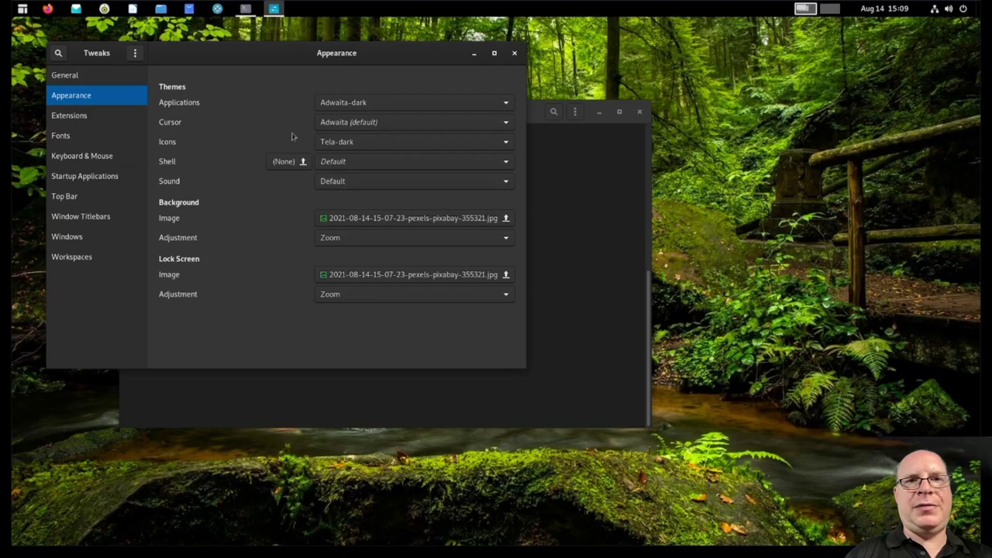
pyautogui.click(514, 54)
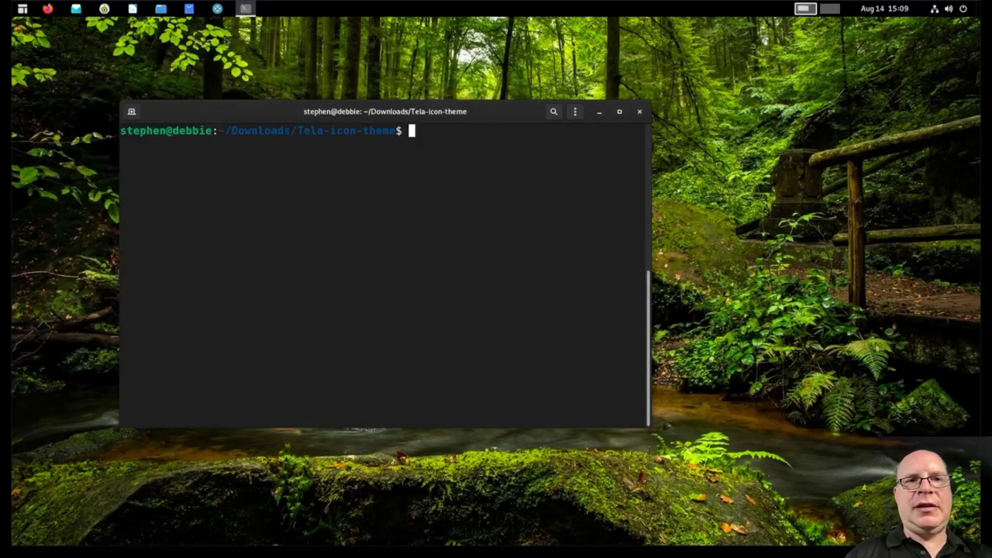
pyautogui.click(161, 9)
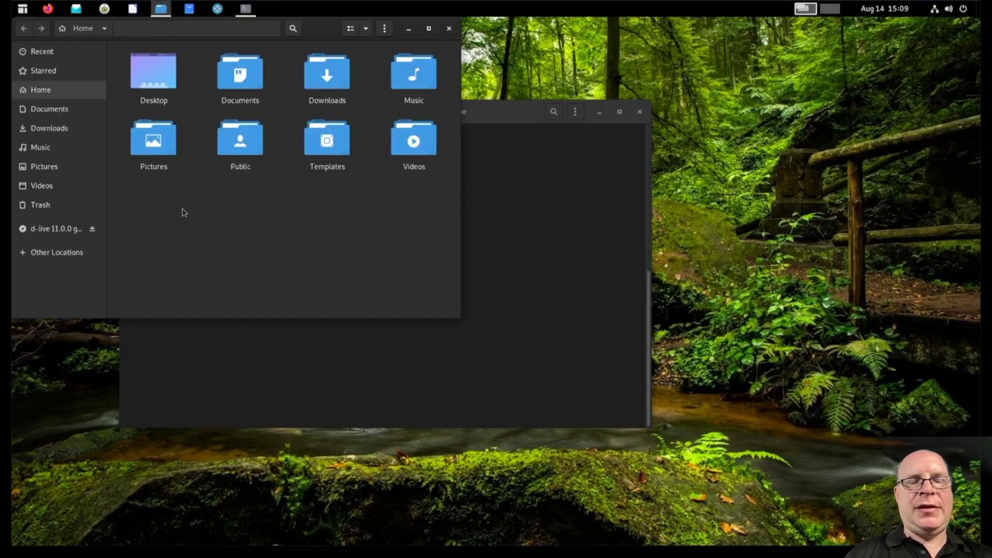
pyautogui.hotkey('ctrl', '-')
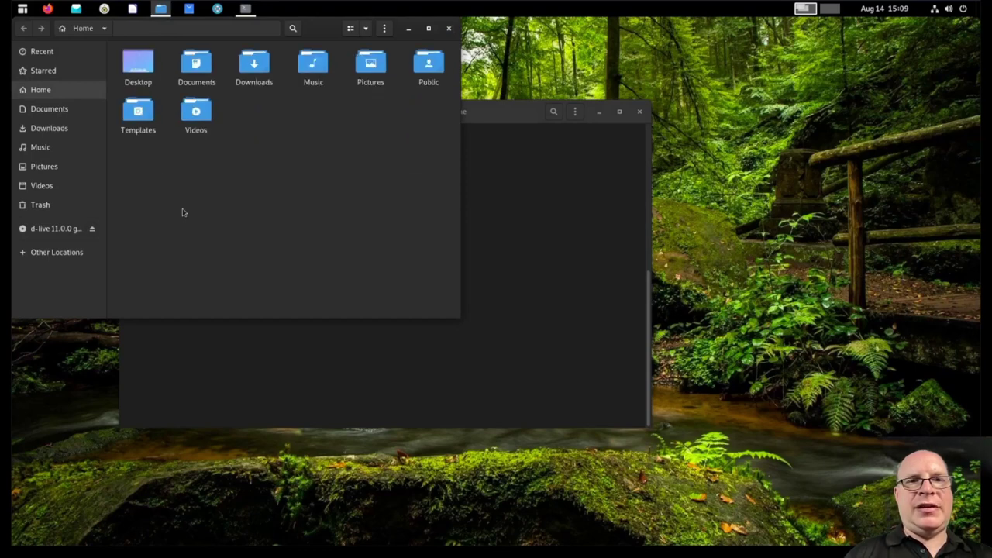
pyautogui.click(48, 113)
pyautogui.click(42, 168)
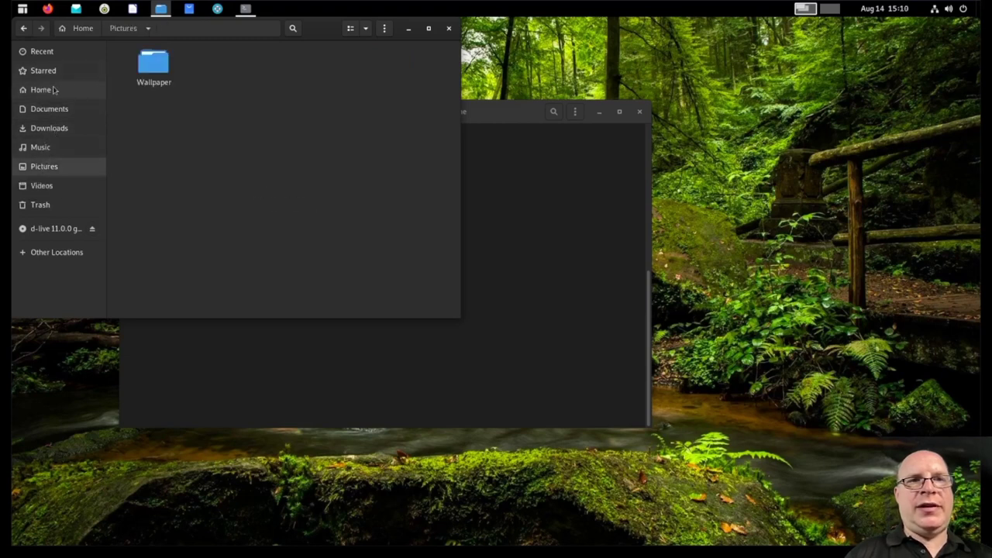
pyautogui.click(46, 54)
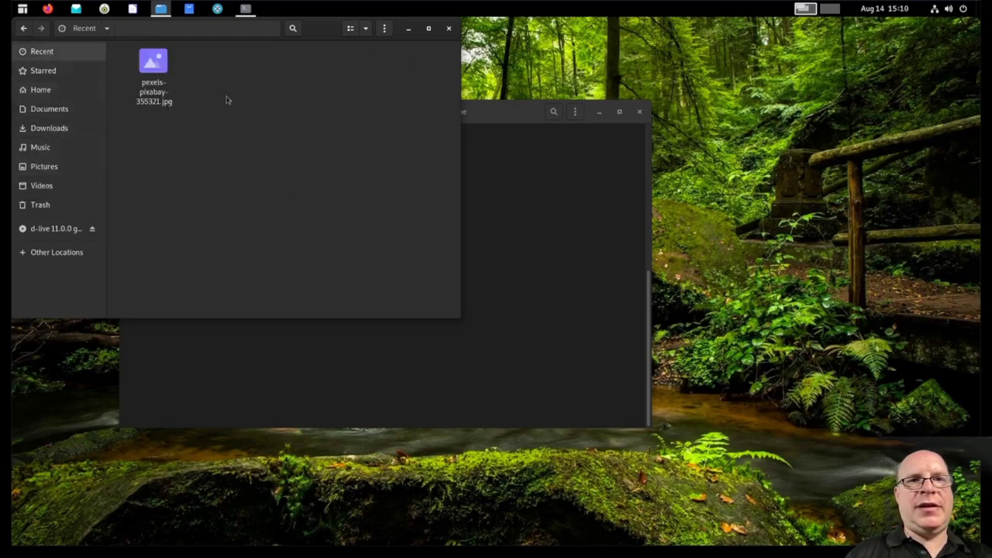
pyautogui.click(449, 28)
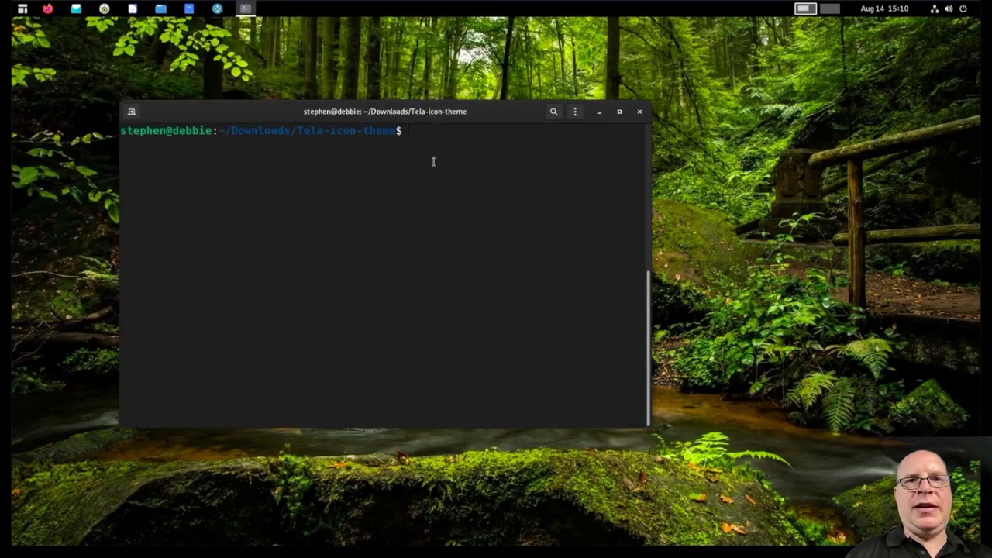
# Step: Run neofetch to display the Debian 11, GNOME 40.2 and Tela-dark system summary
pyautogui.write('neofetch')
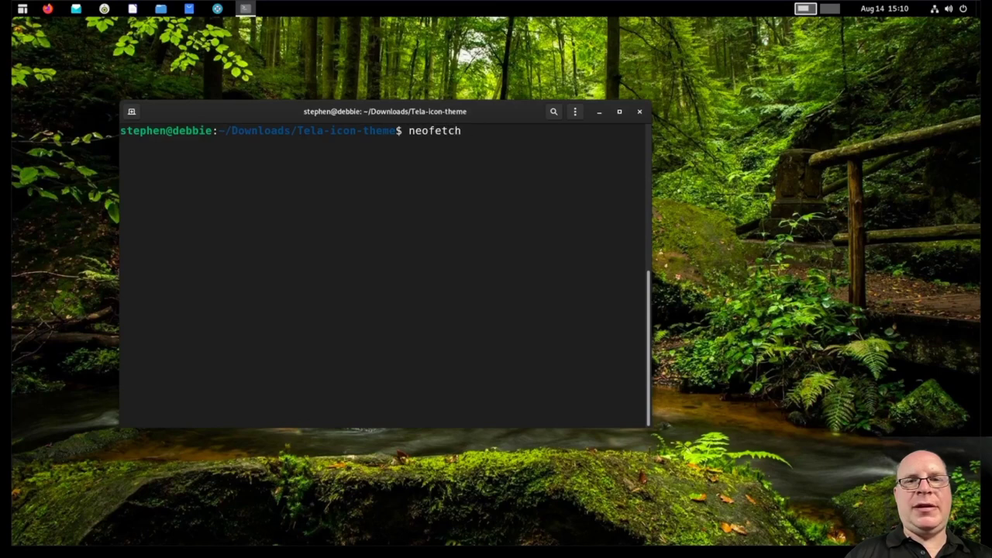
pyautogui.press('Return')
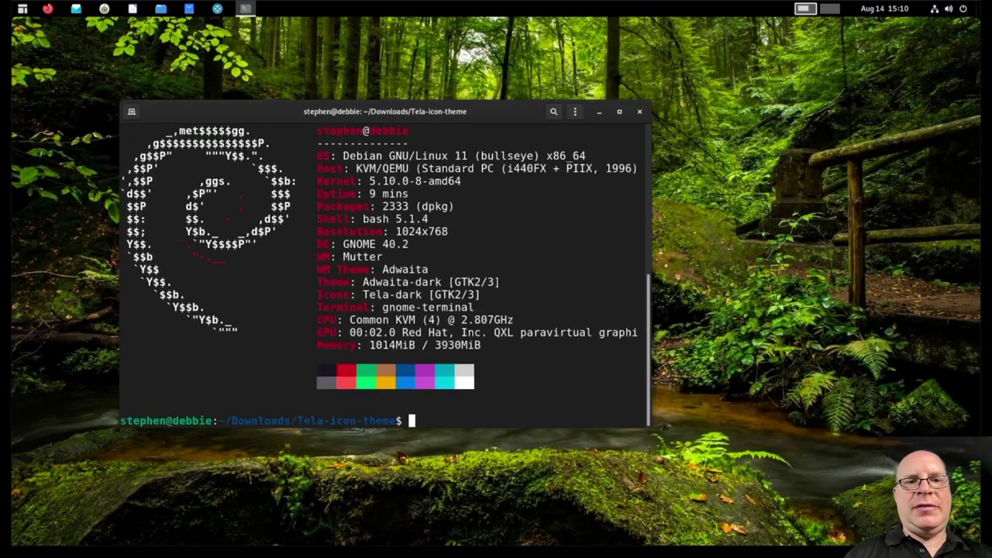